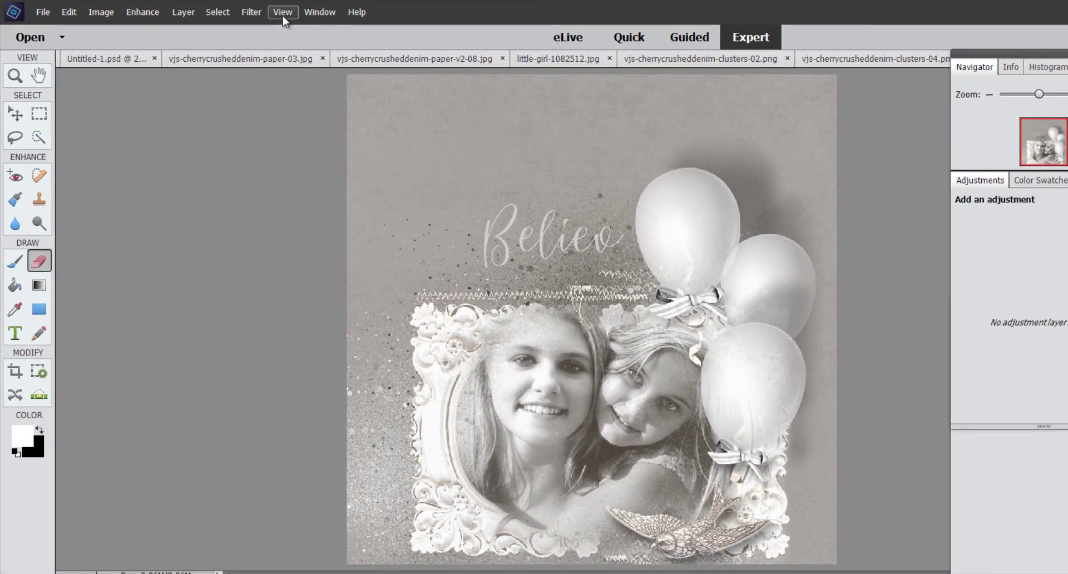
Show the rule-of-thirds guides on the Believe layout and delete all the existing ones with the Move tool
click(284, 12)
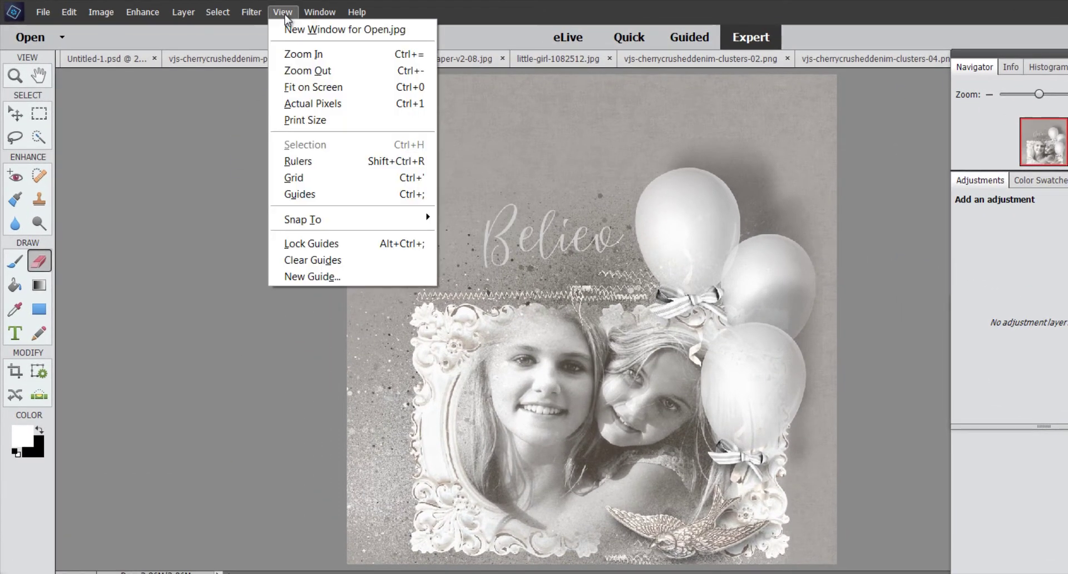
click(316, 194)
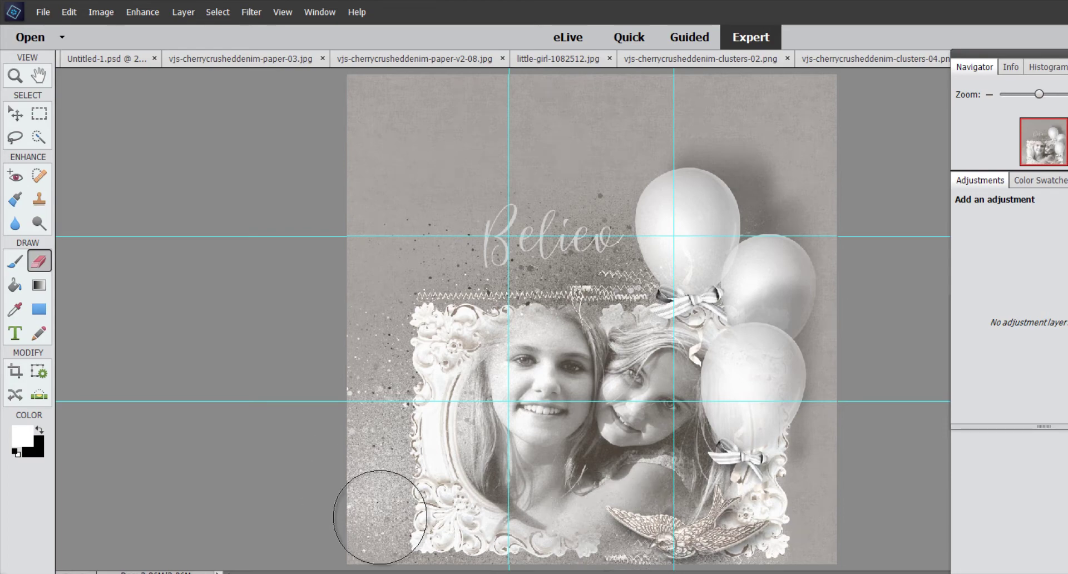
click(15, 113)
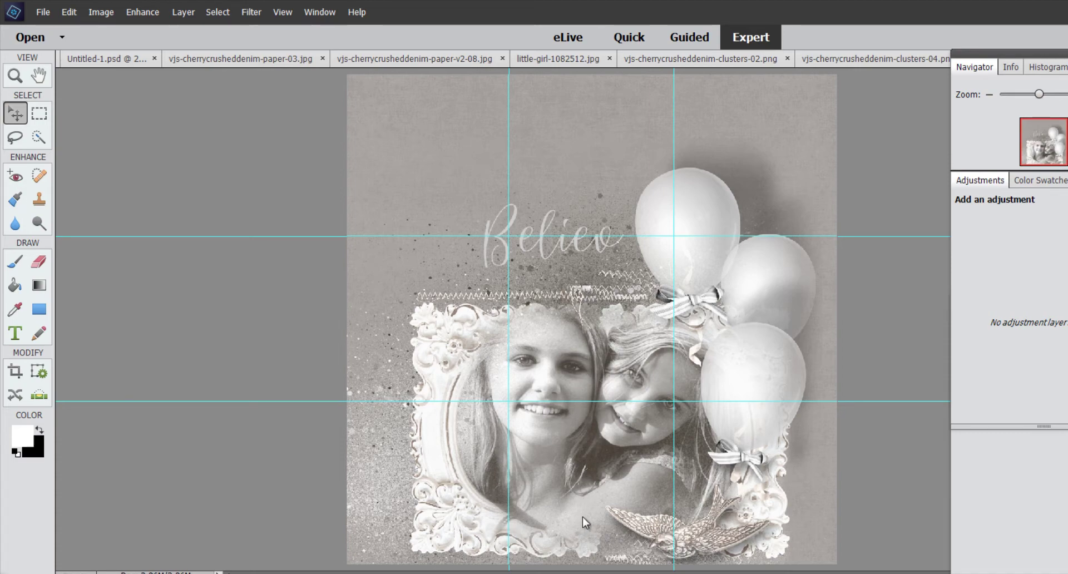
key(ctrl+;)
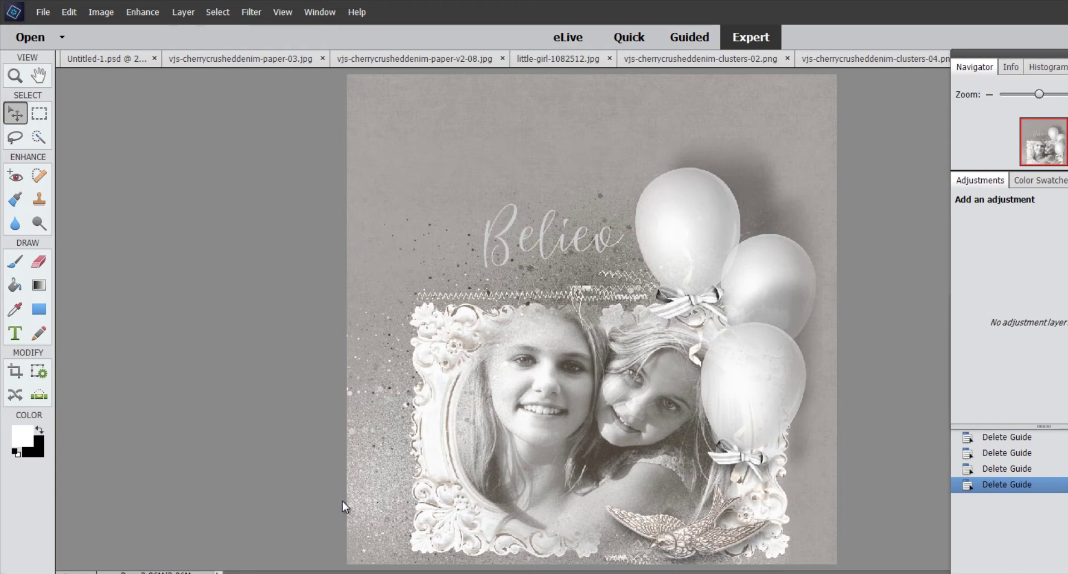
Add a new vertical guide at the 33% position on the layout
click(283, 12)
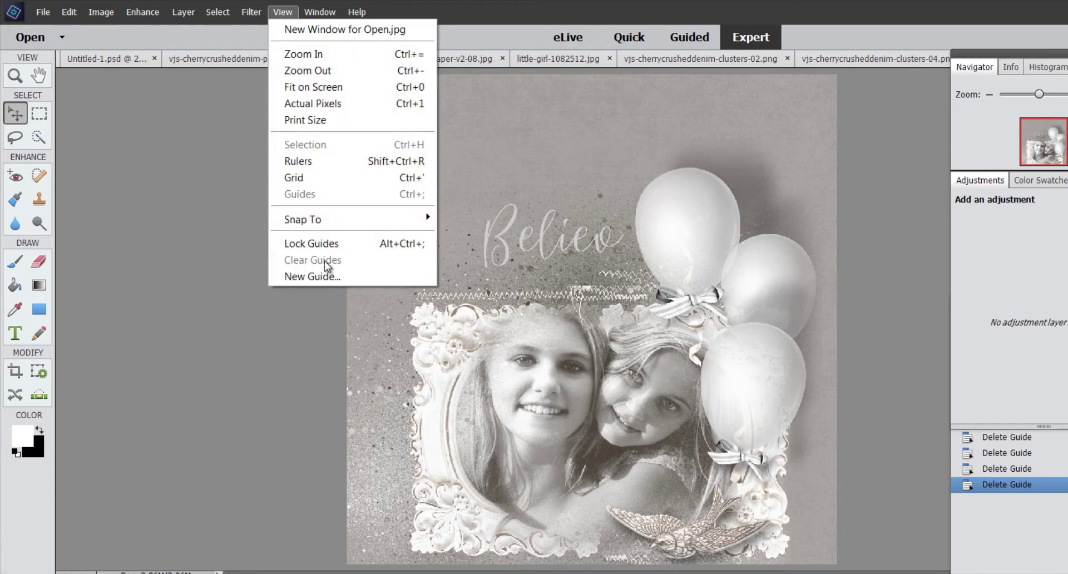
click(322, 277)
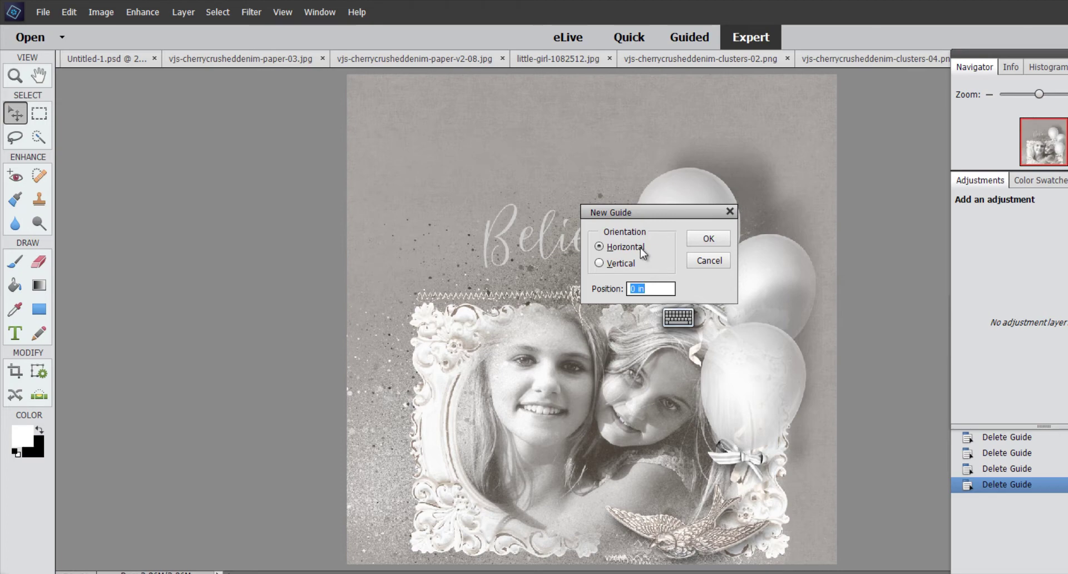
click(660, 288)
drag(645, 289, 627, 288)
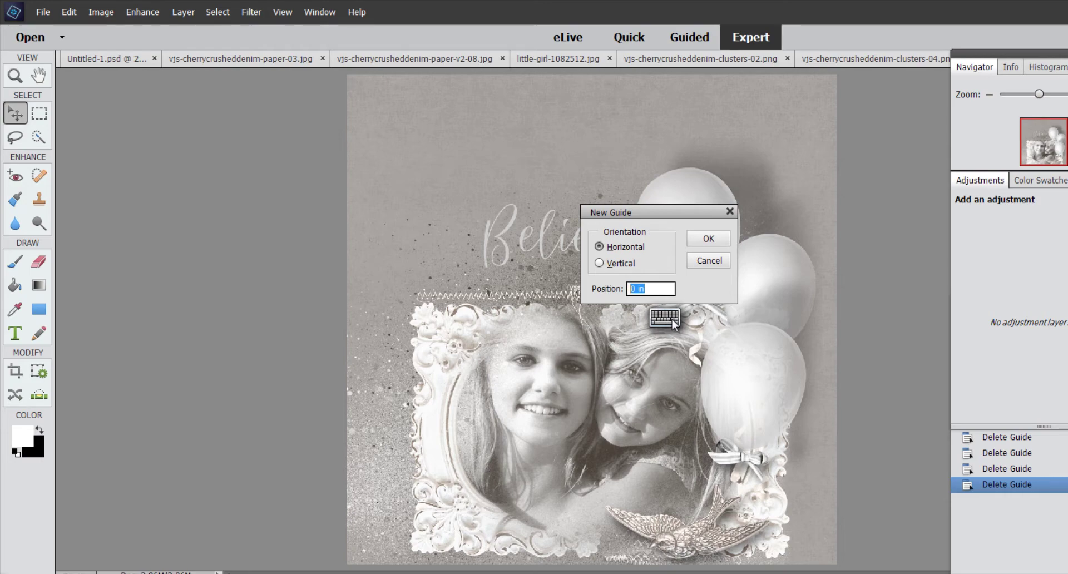
click(668, 318)
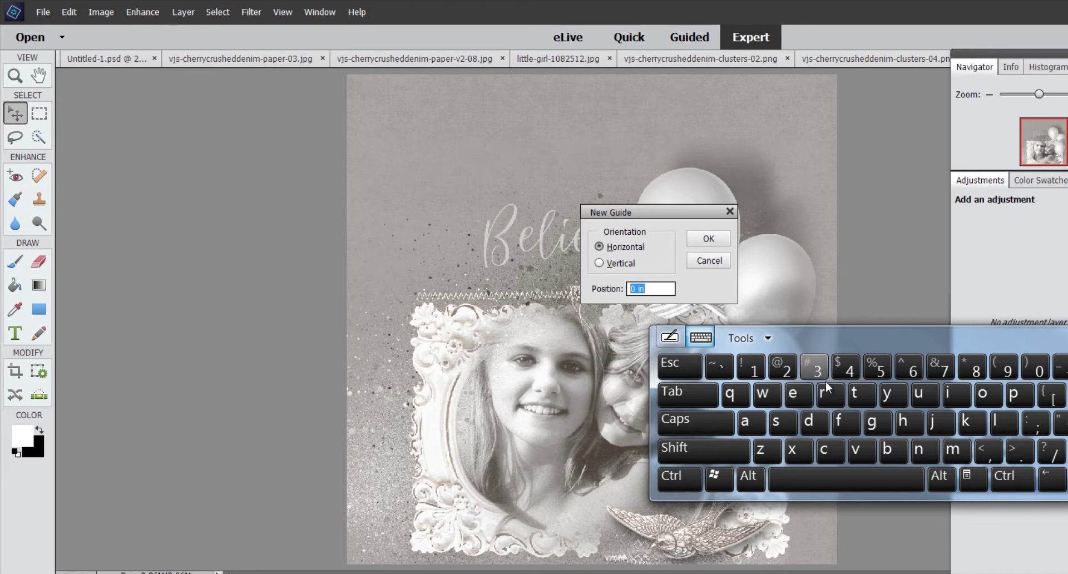
click(815, 367)
click(815, 367)
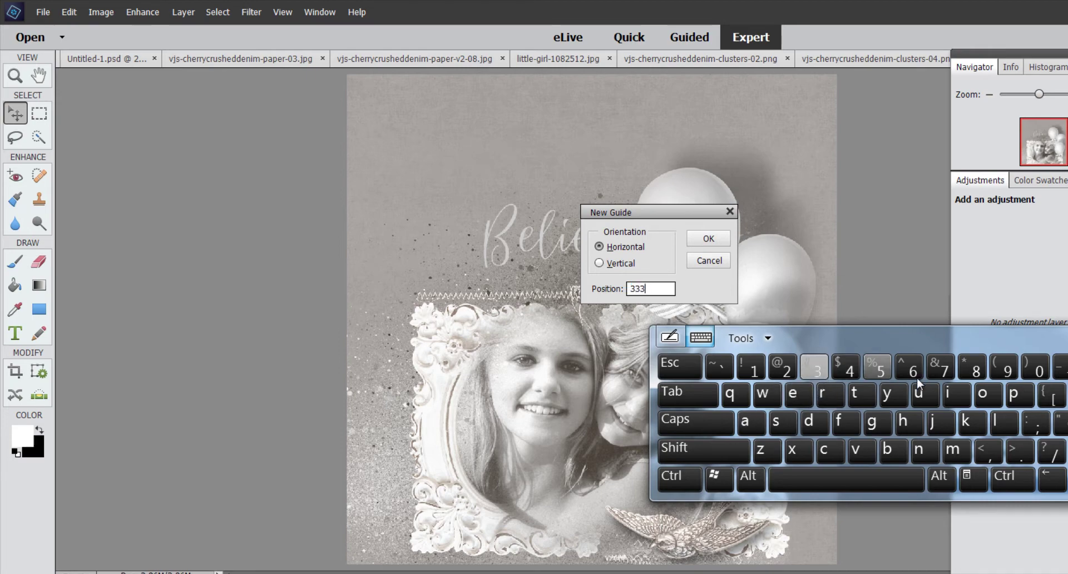
shift+click(877, 367)
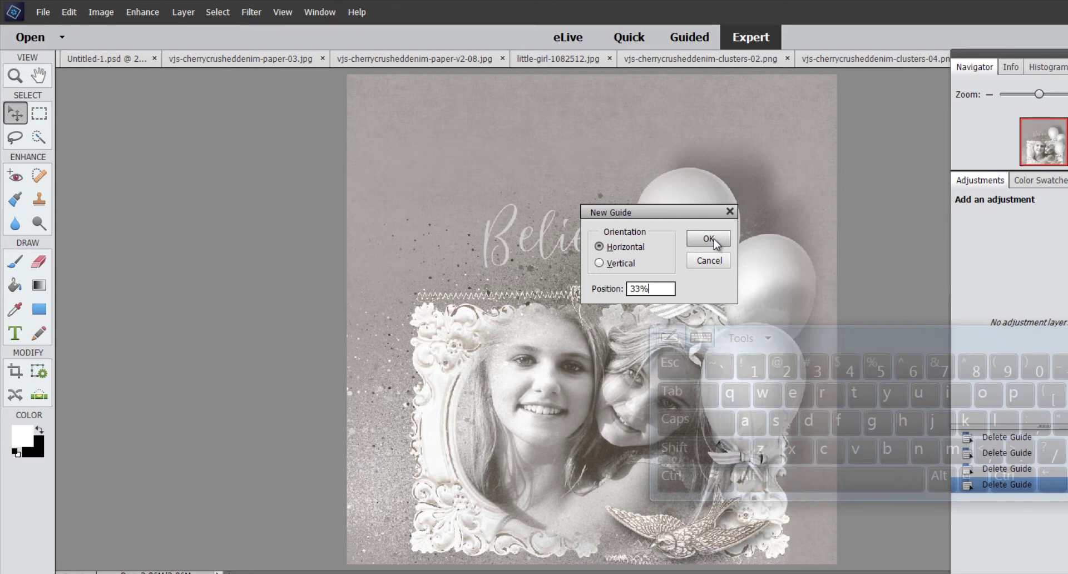
click(599, 262)
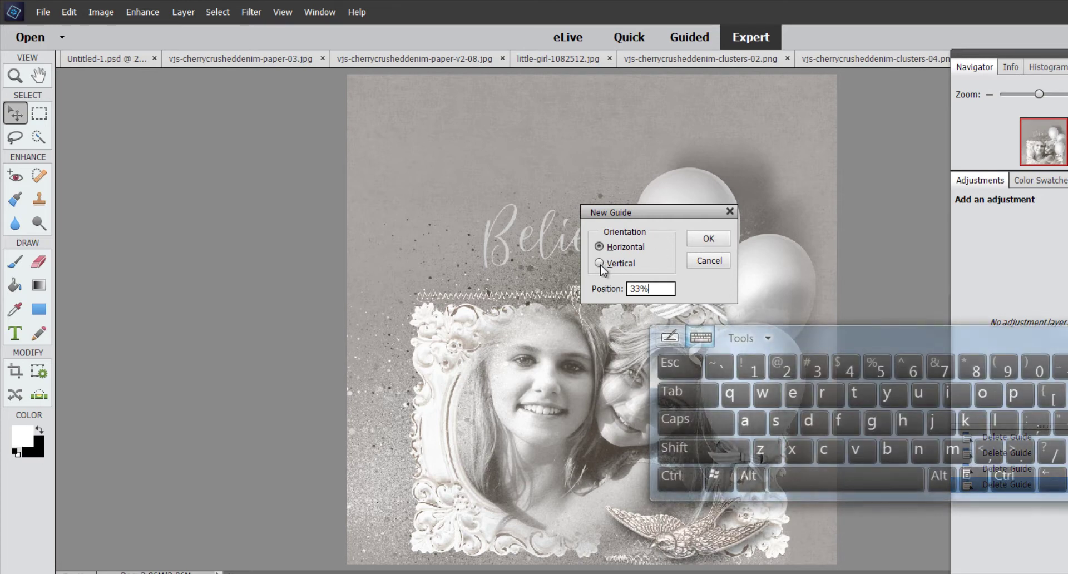
click(708, 238)
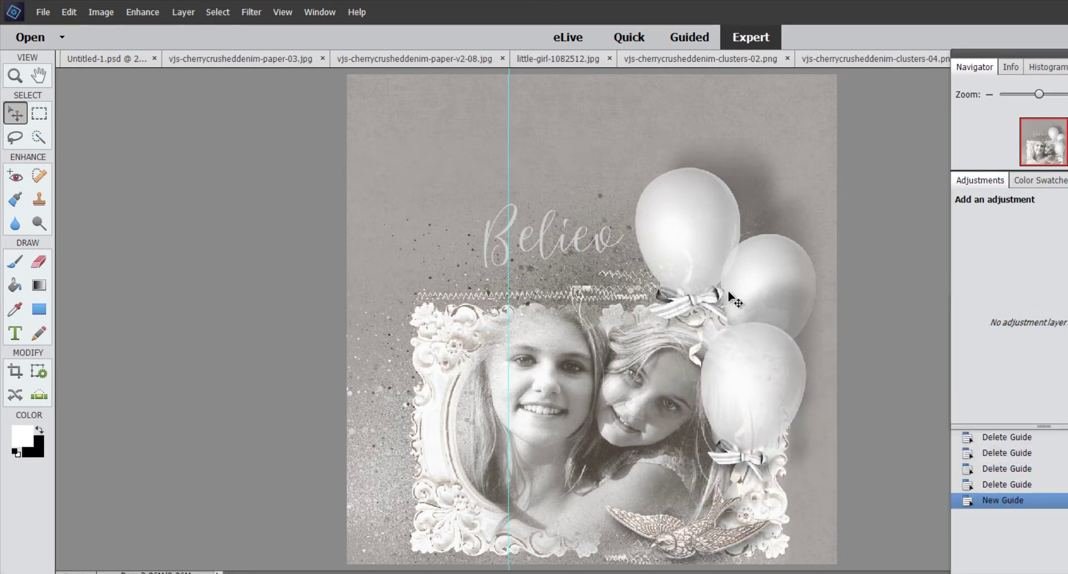
Start a second vertical guide and enter 666.67 as its position
click(283, 11)
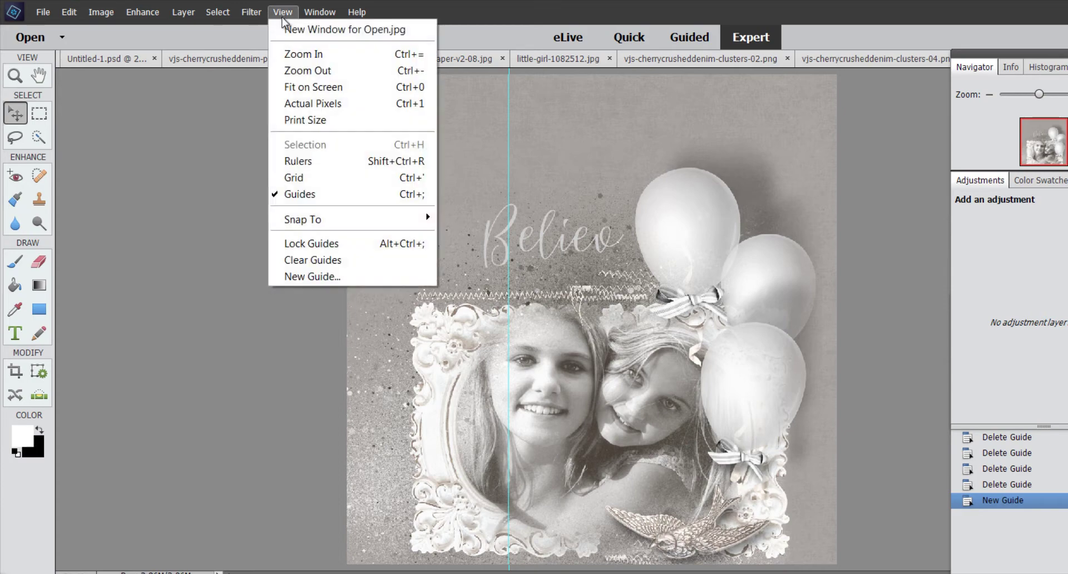
click(336, 276)
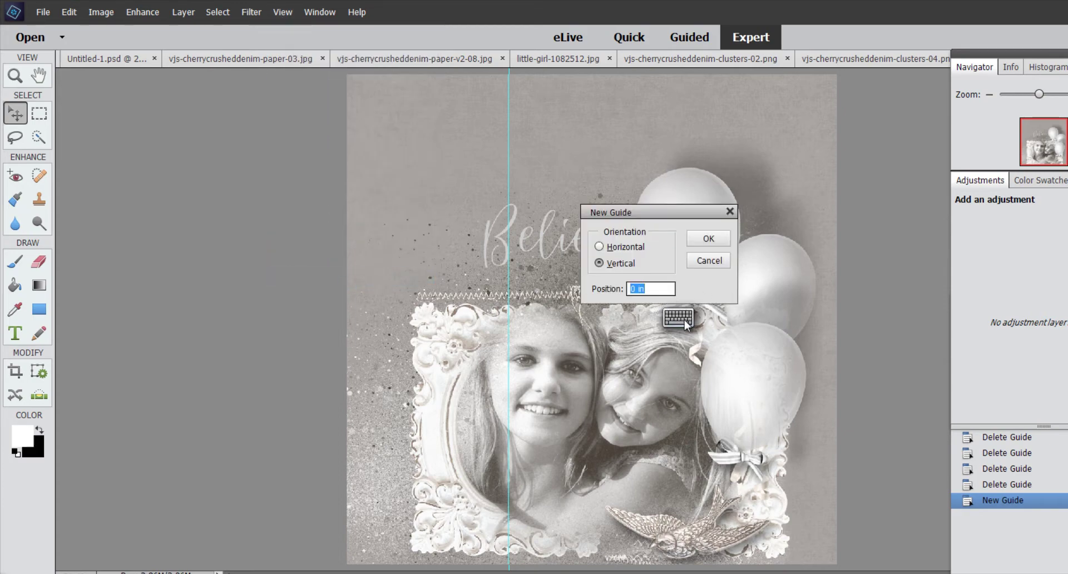
click(679, 317)
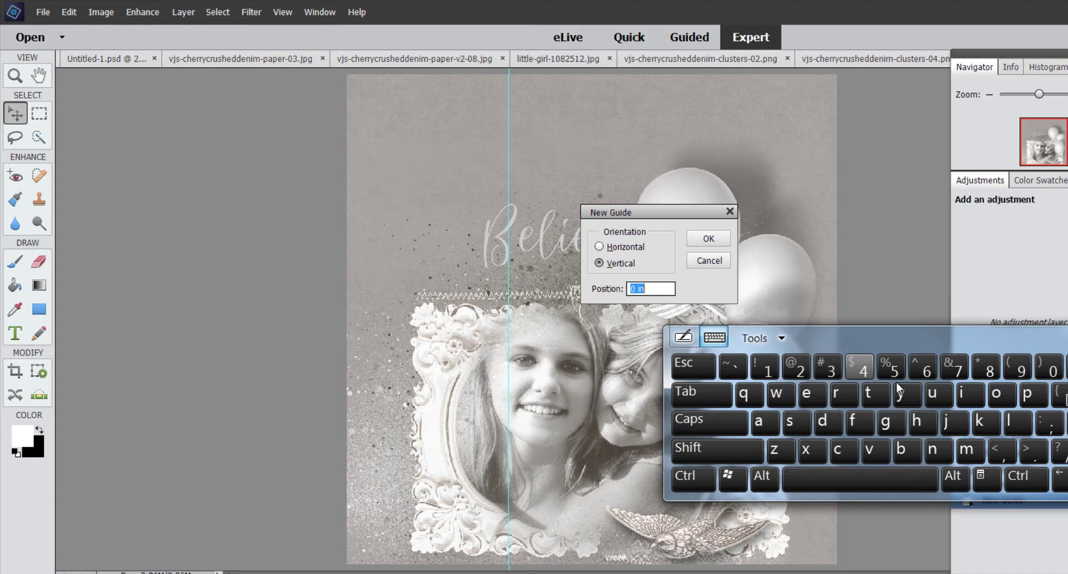
click(931, 373)
click(931, 373)
click(930, 372)
click(1025, 453)
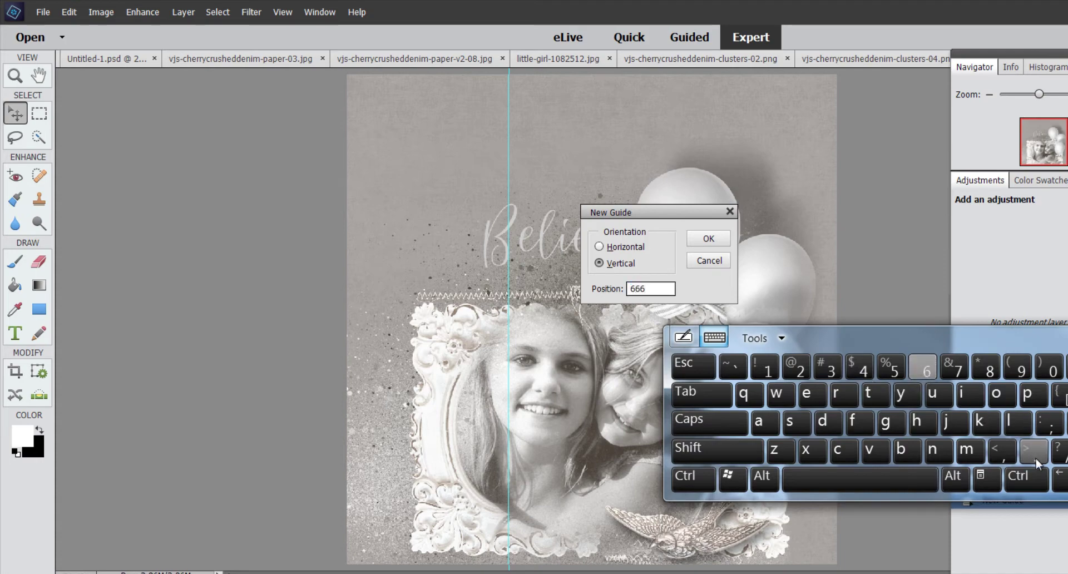
click(929, 367)
click(954, 371)
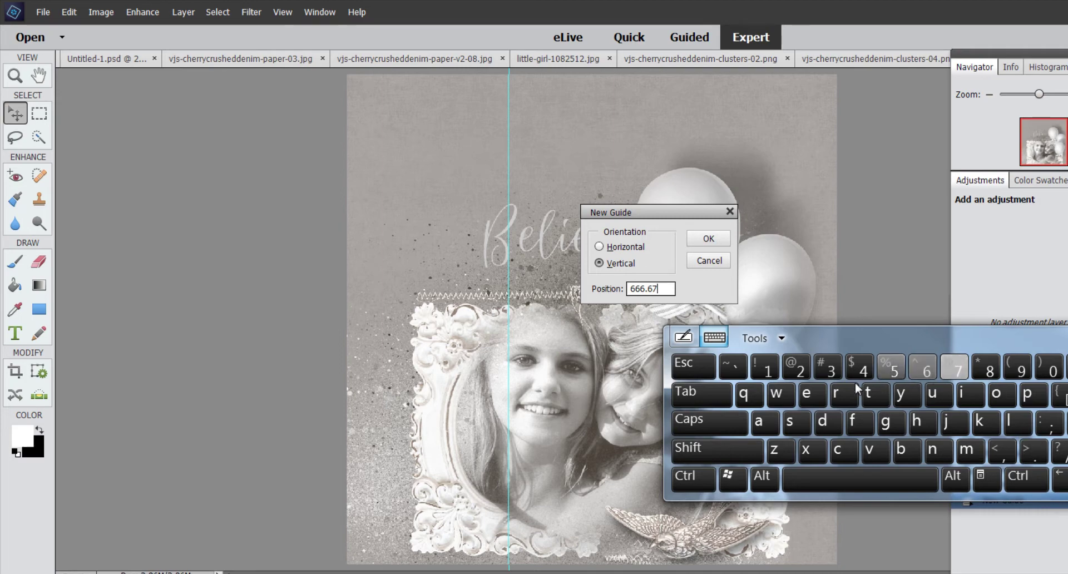
Correct the second vertical guide's position to 66.67% and create the guide
key(BackSpace)
key(BackSpace)
key(BackSpace)
key(BackSpace)
key(BackSpace)
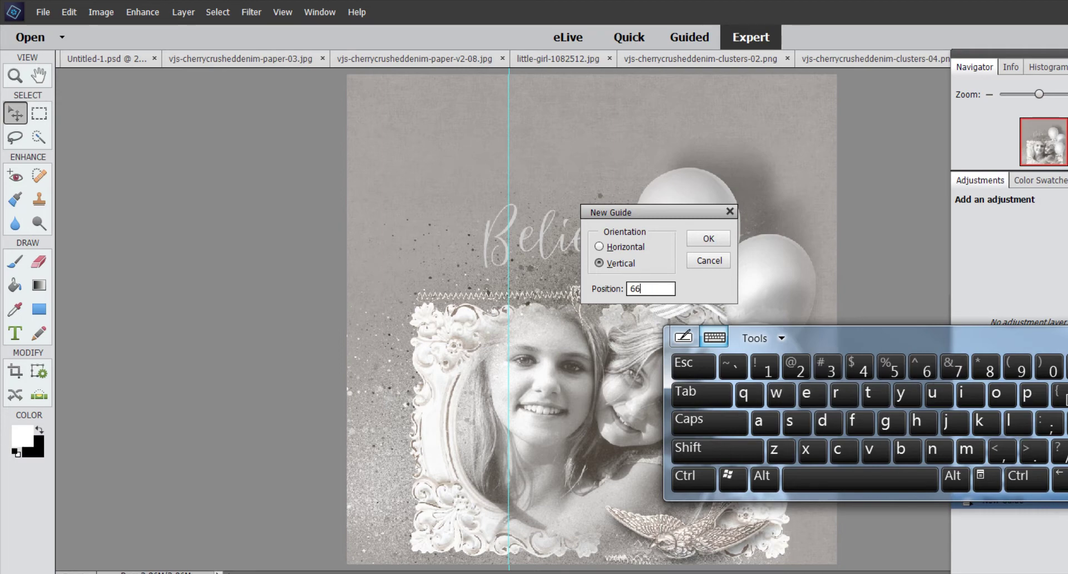
click(924, 367)
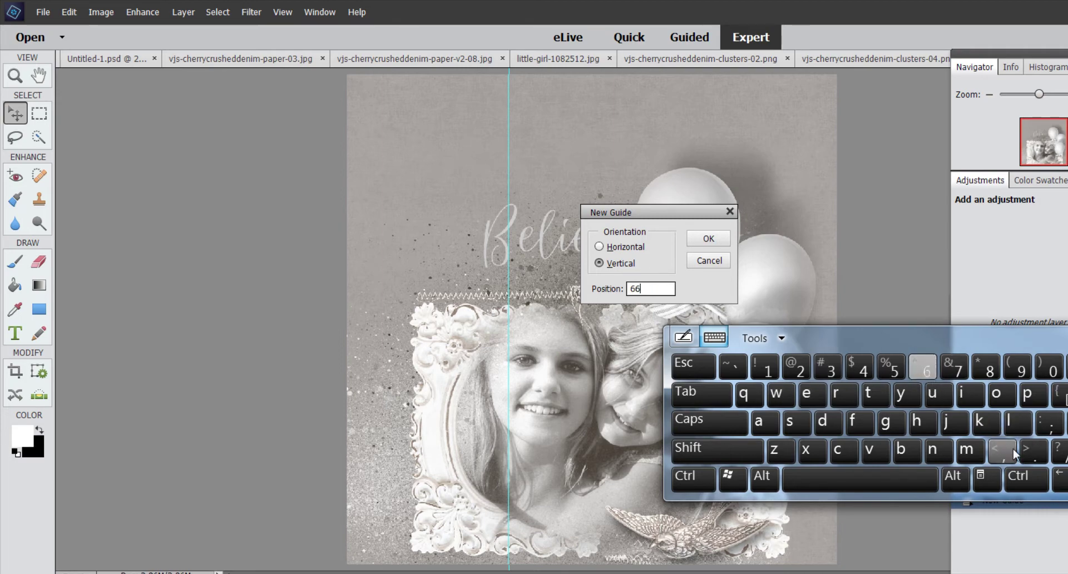
click(1029, 452)
click(925, 365)
click(953, 368)
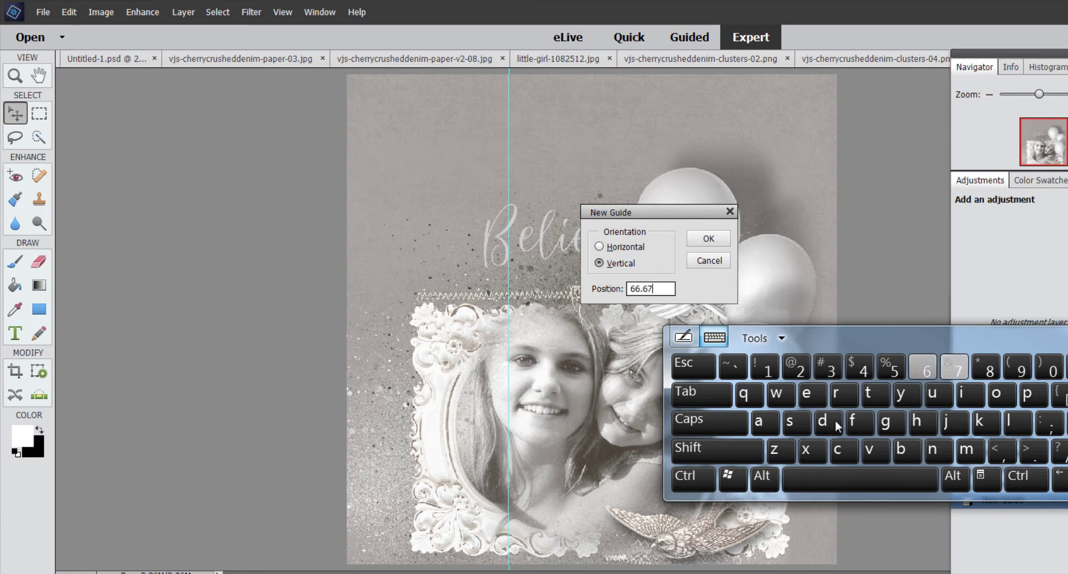
click(723, 448)
click(890, 367)
click(716, 239)
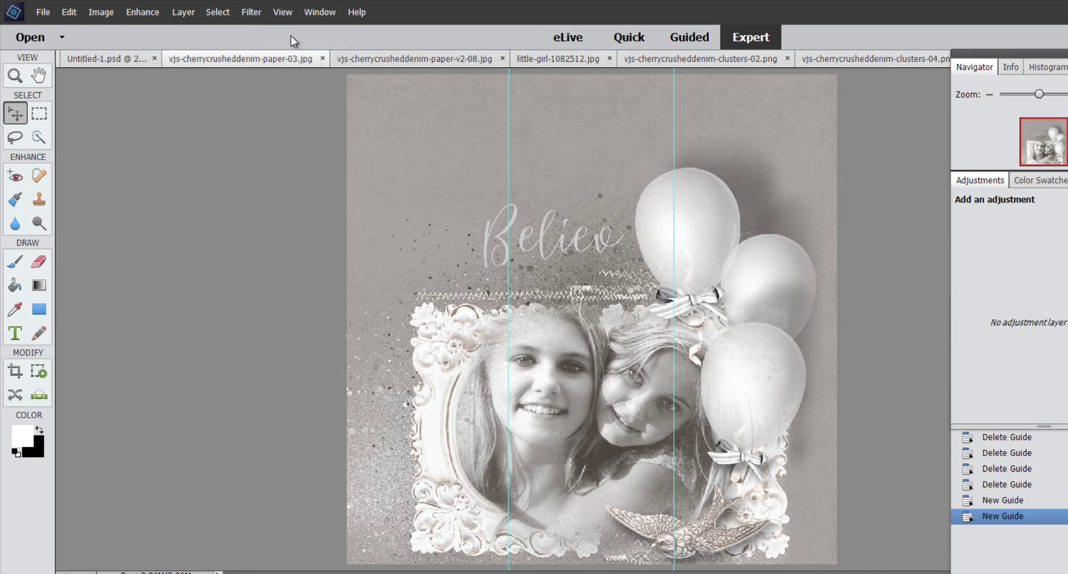
Add a new guide with horizontal orientation at the 33% position
click(282, 13)
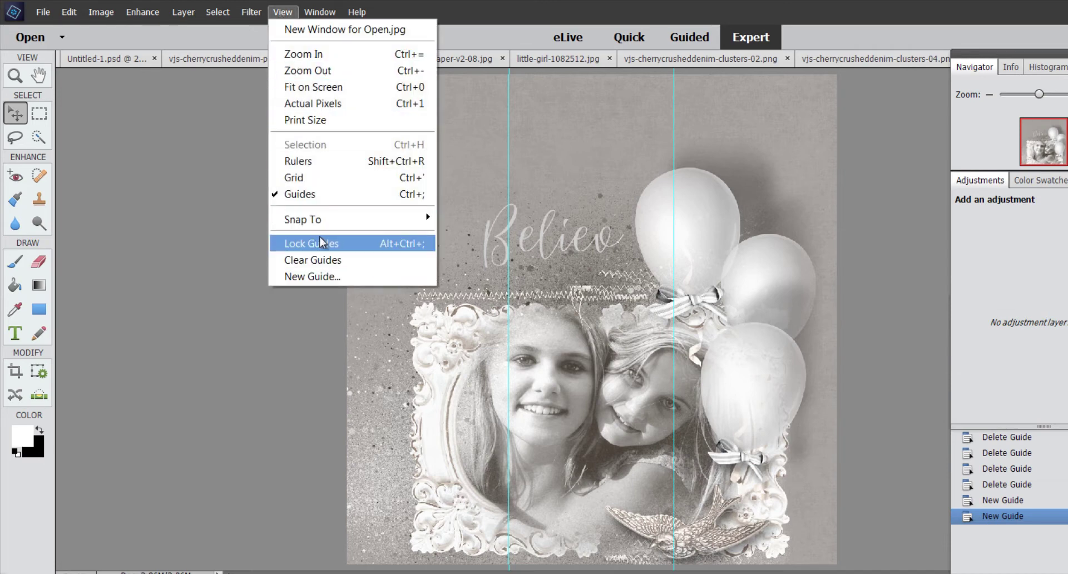
click(321, 276)
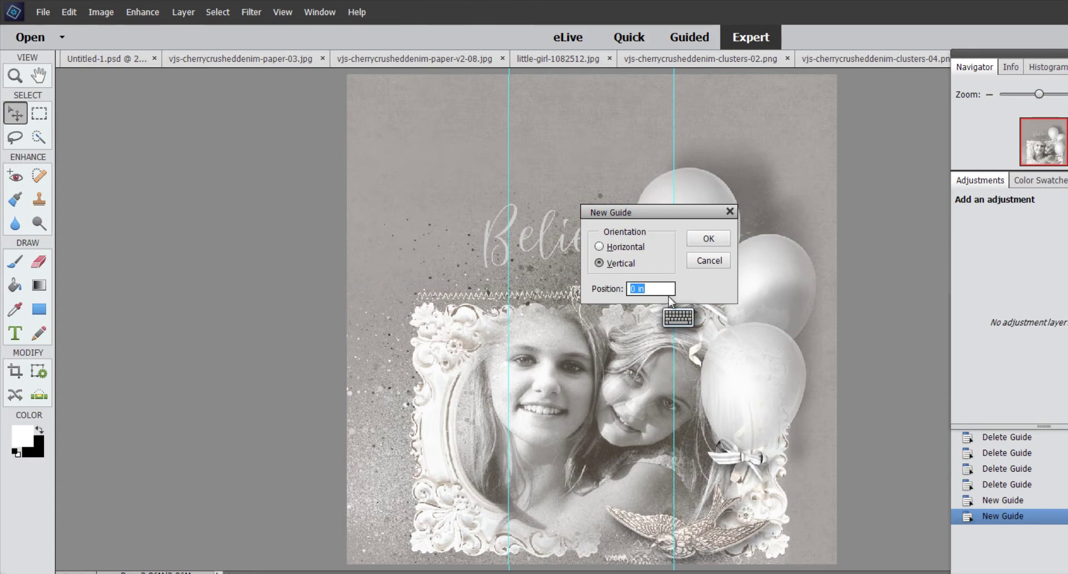
click(601, 248)
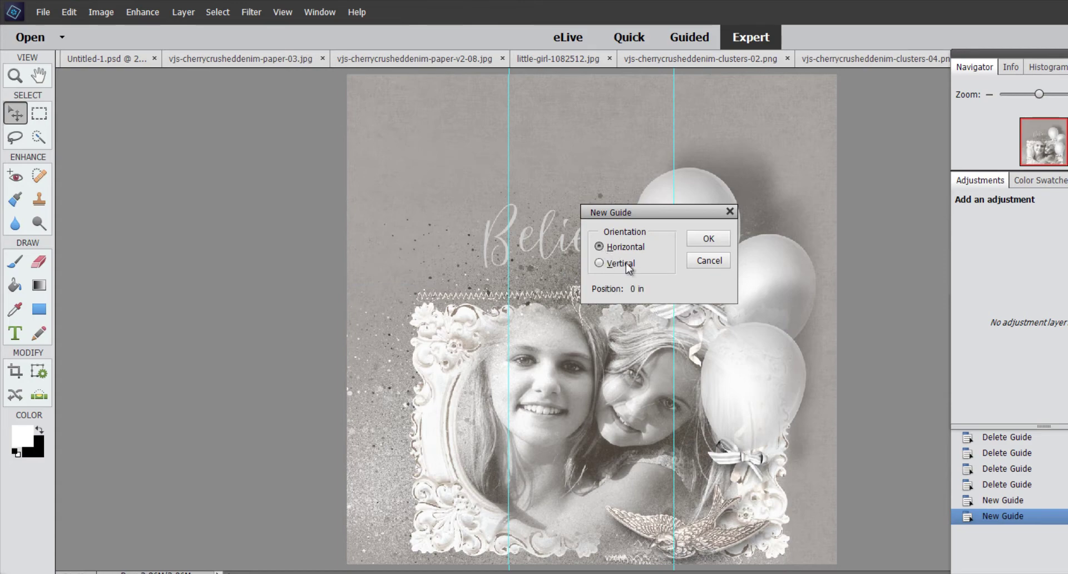
click(645, 288)
click(676, 317)
click(818, 367)
click(817, 366)
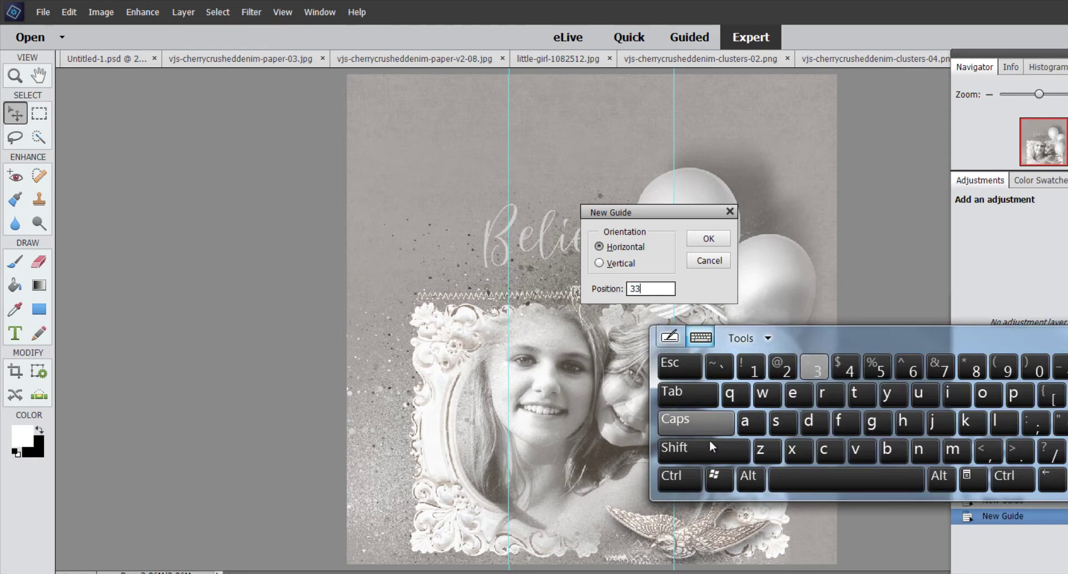
click(706, 447)
click(876, 367)
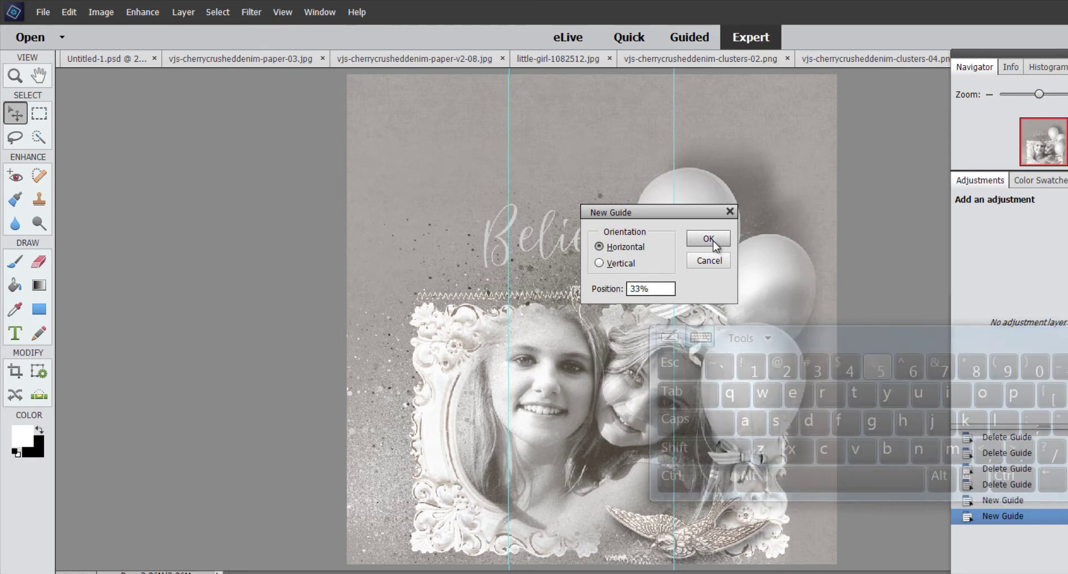
click(714, 240)
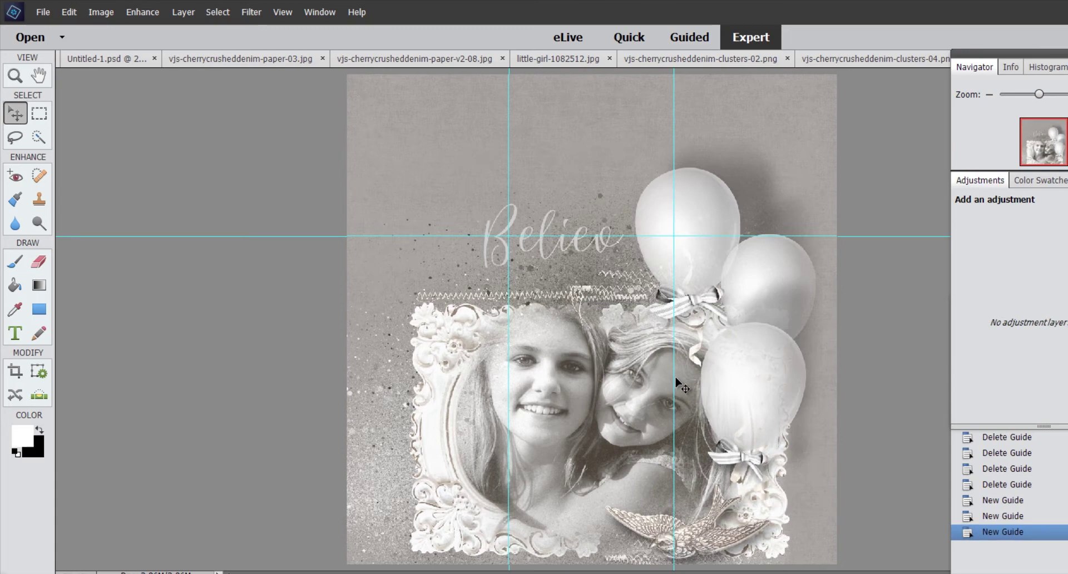
Add a second horizontal guide at the 66.67% position to complete the thirds grid
click(288, 12)
click(321, 277)
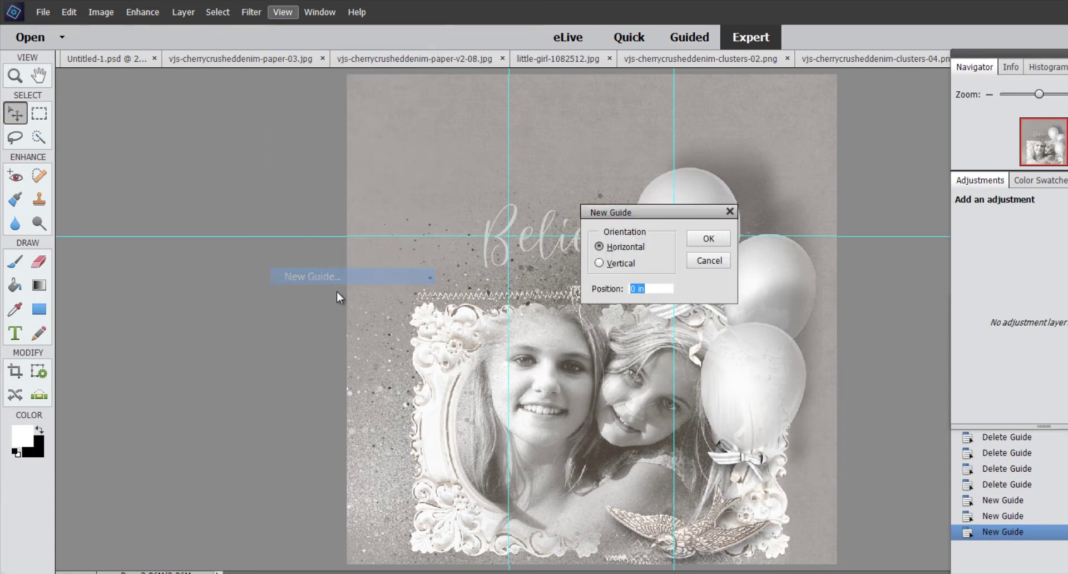
text(66)
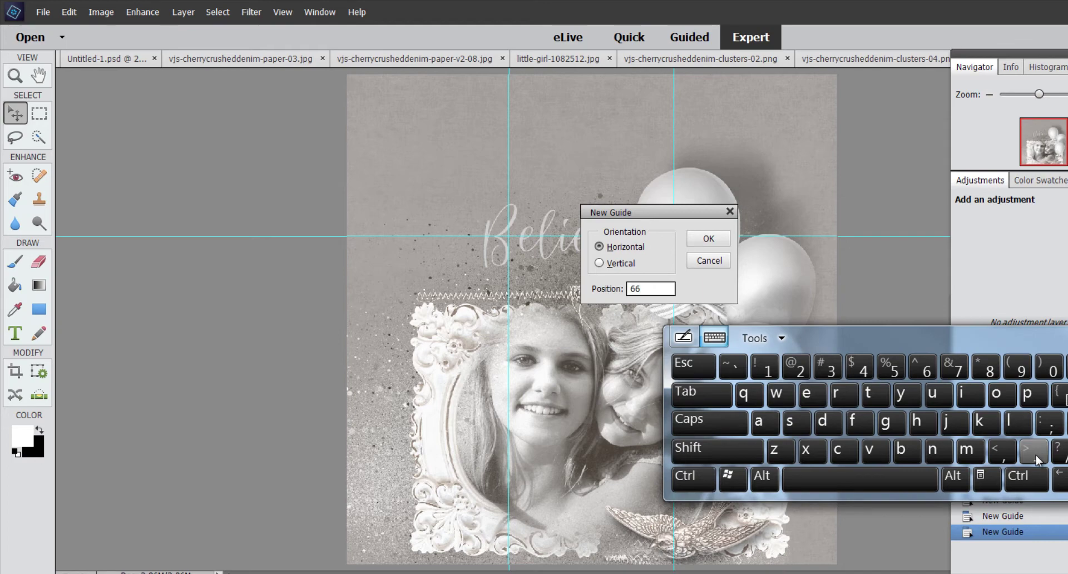
click(1033, 453)
click(924, 368)
click(952, 369)
key(shift)
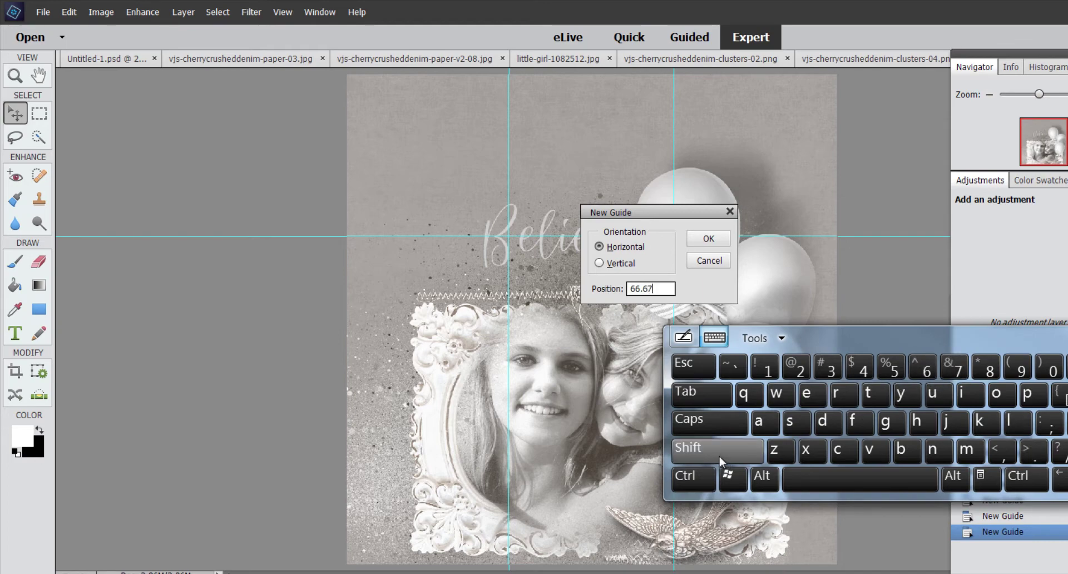
click(885, 368)
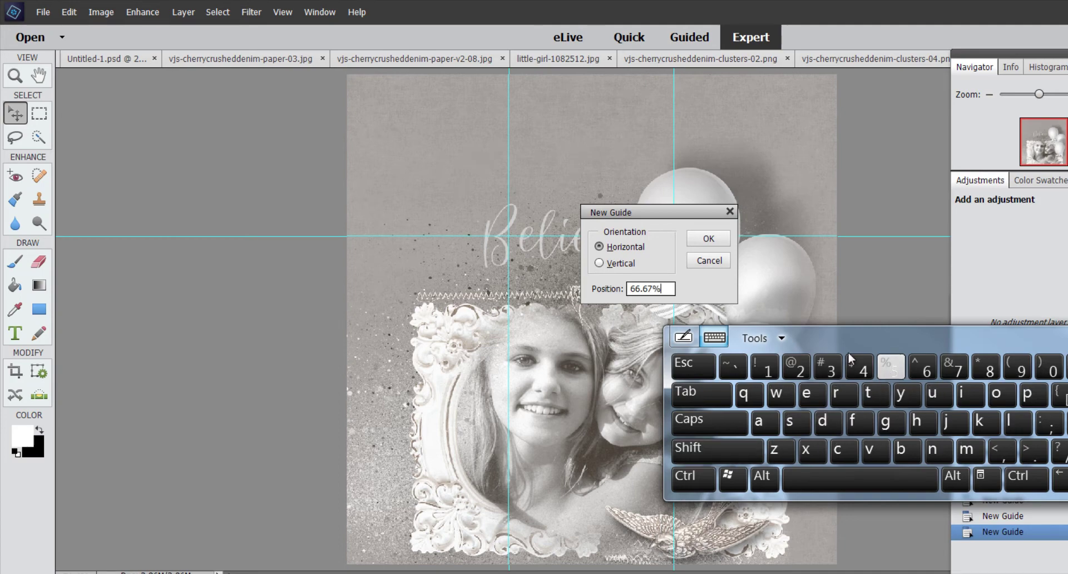
click(717, 241)
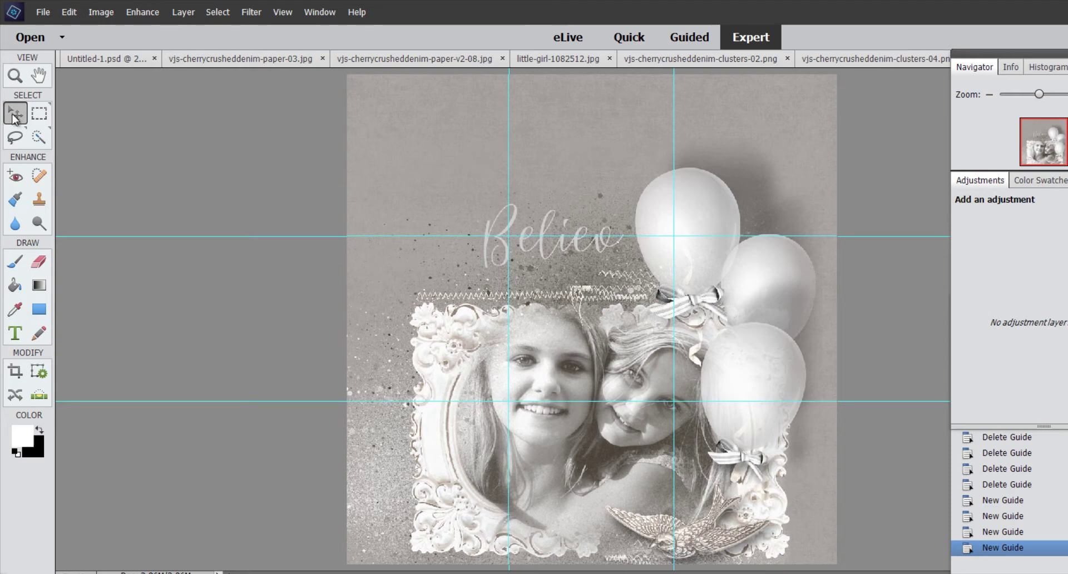
Delete the lower horizontal guide by moving it off the canvas, and revert to the history state before its deletion
drag(423, 401, 422, 573)
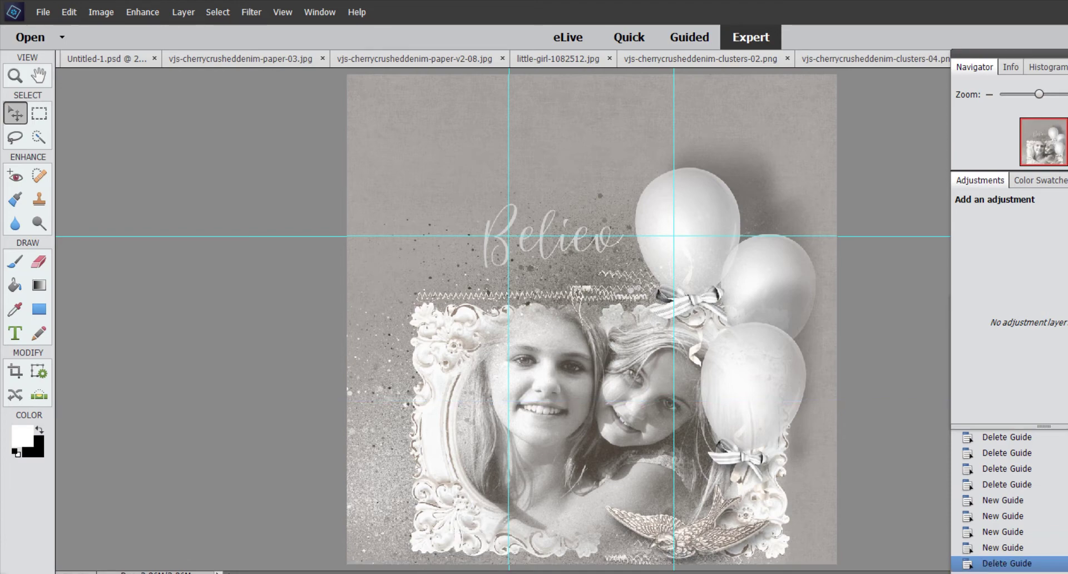
click(1017, 548)
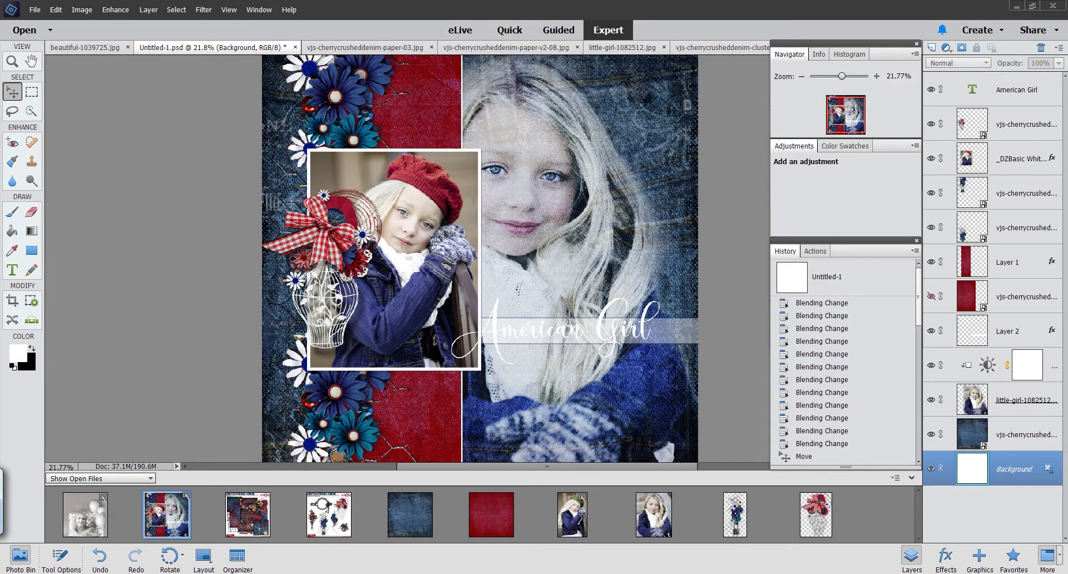
Zoom the American Girl layout in to 32.66%
drag(841, 76, 838, 75)
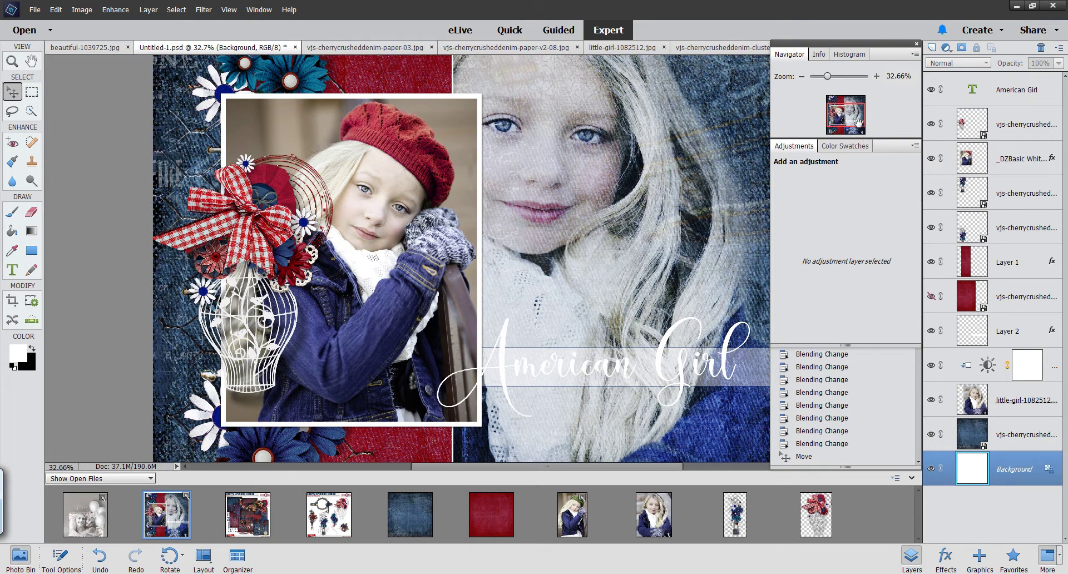
Examine the middle and lower parts of the layout around the American Girl title
mouse_move(852, 113)
mouse_down()
mouse_move(855, 128)
mouse_move(851, 103)
mouse_move(856, 122)
mouse_up()
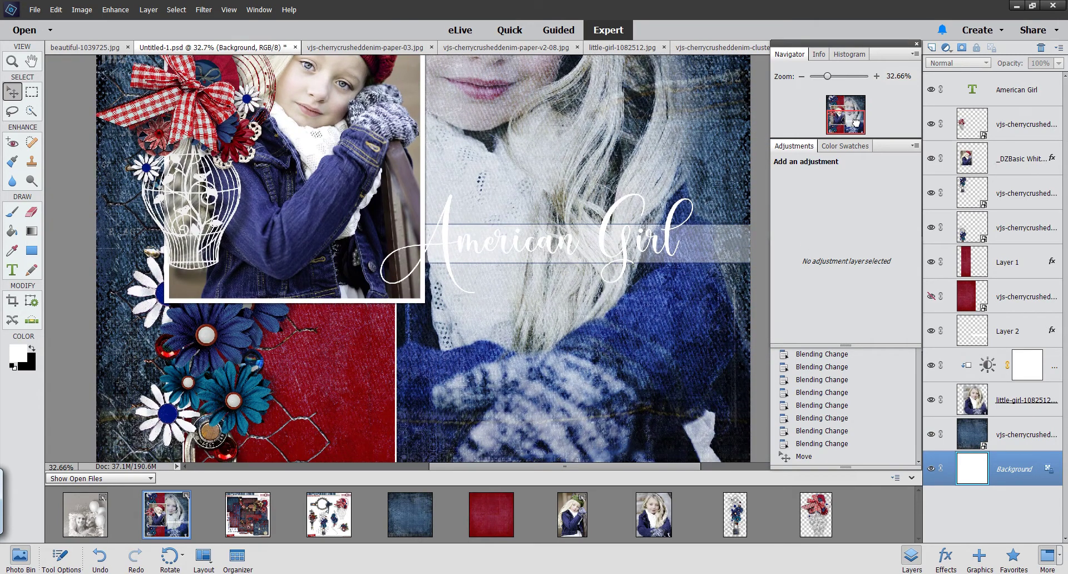
mouse_move(855, 121)
mouse_down()
mouse_move(852, 107)
mouse_move(857, 120)
mouse_up()
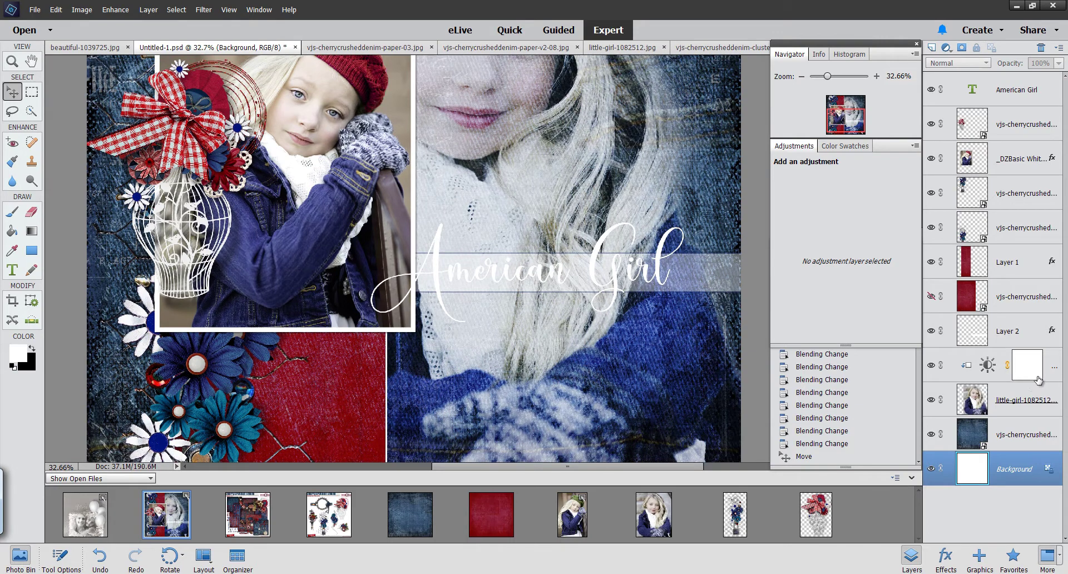
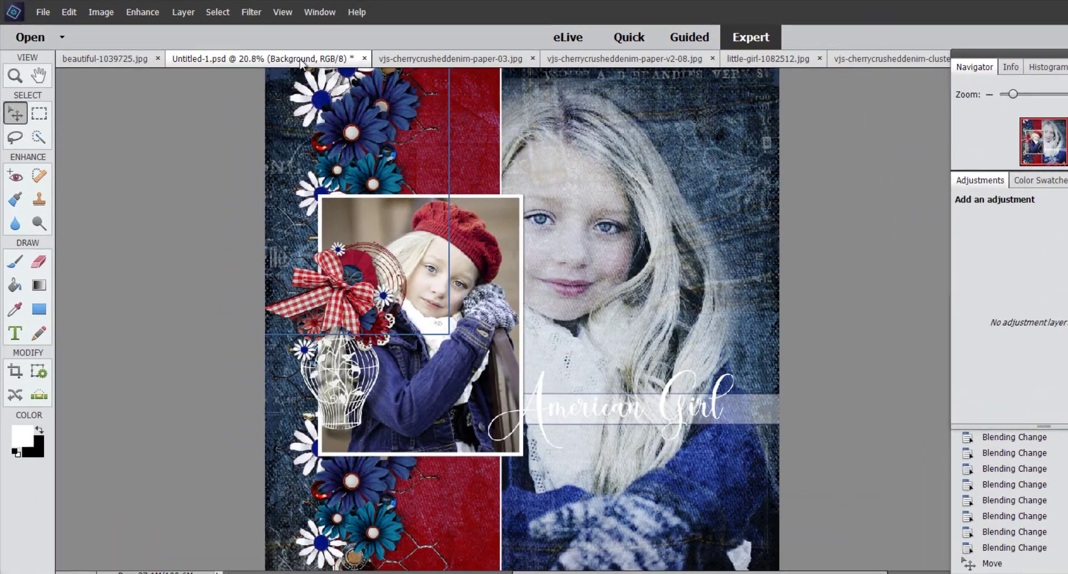
Show the guides over the American Girl layout, hide them, and show them again
click(281, 11)
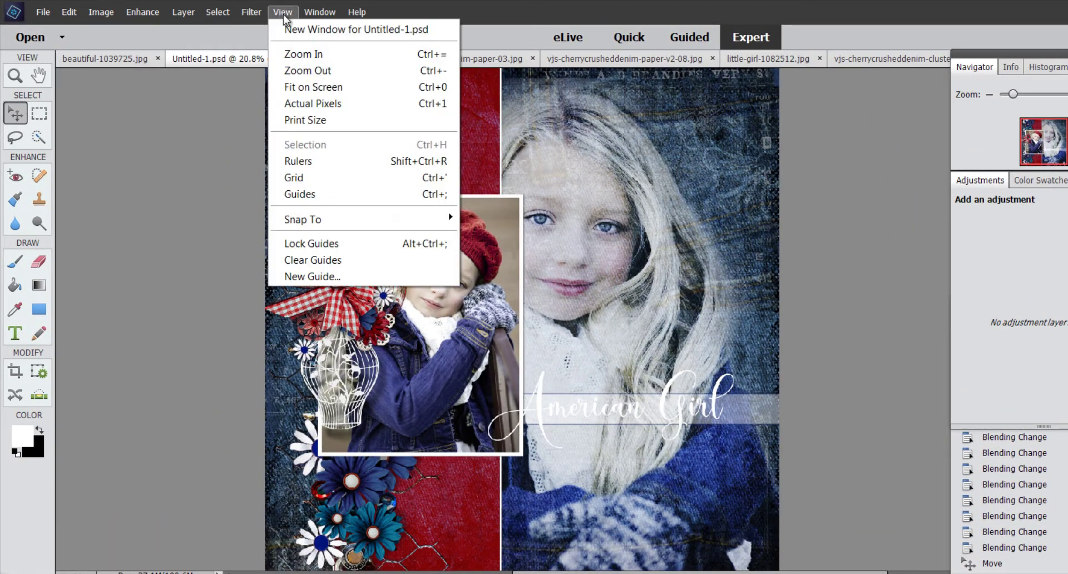
click(320, 205)
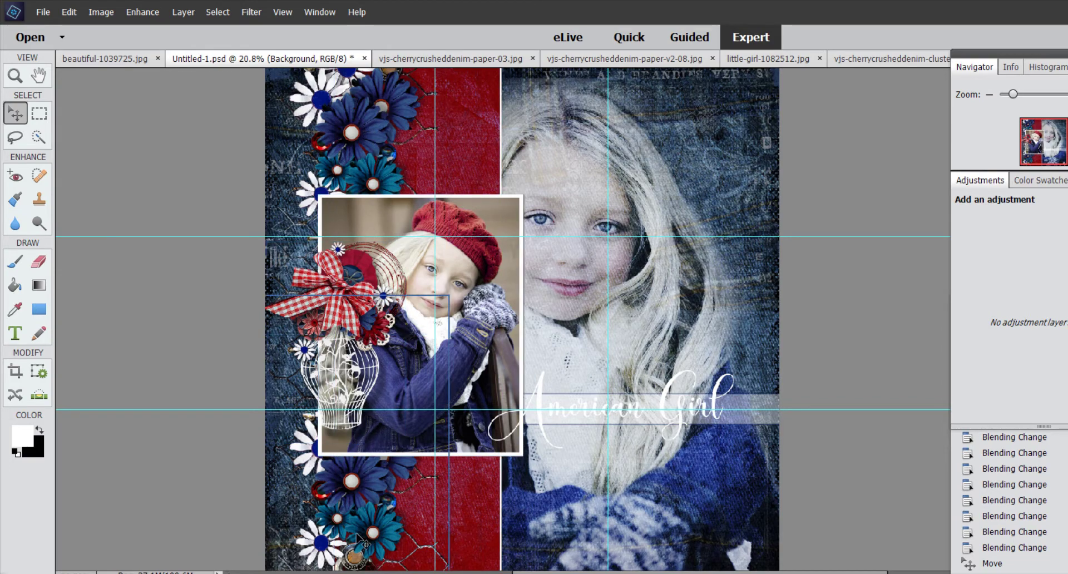
key(ctrl+semicolon)
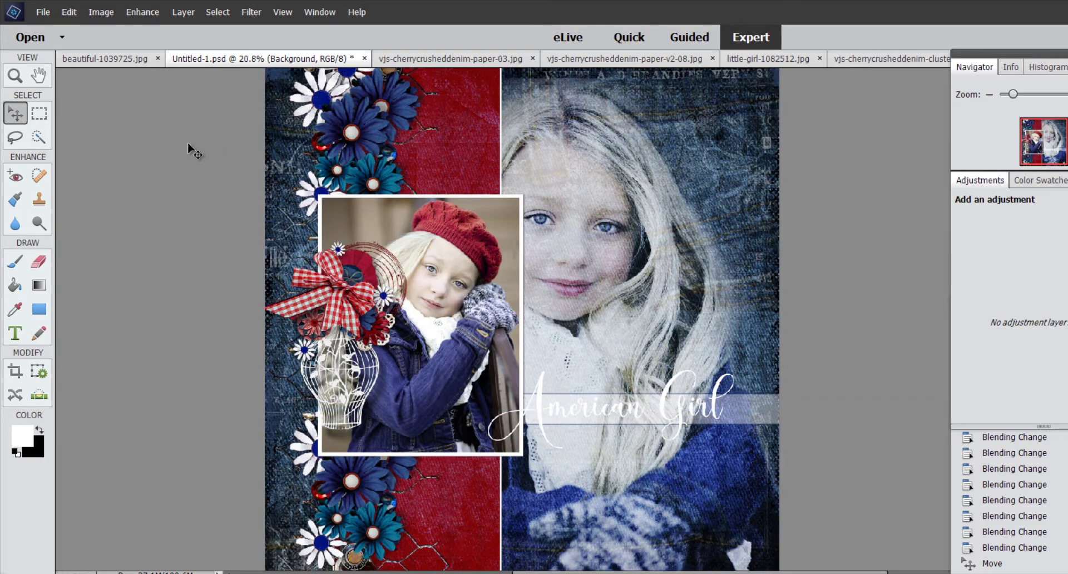
click(283, 14)
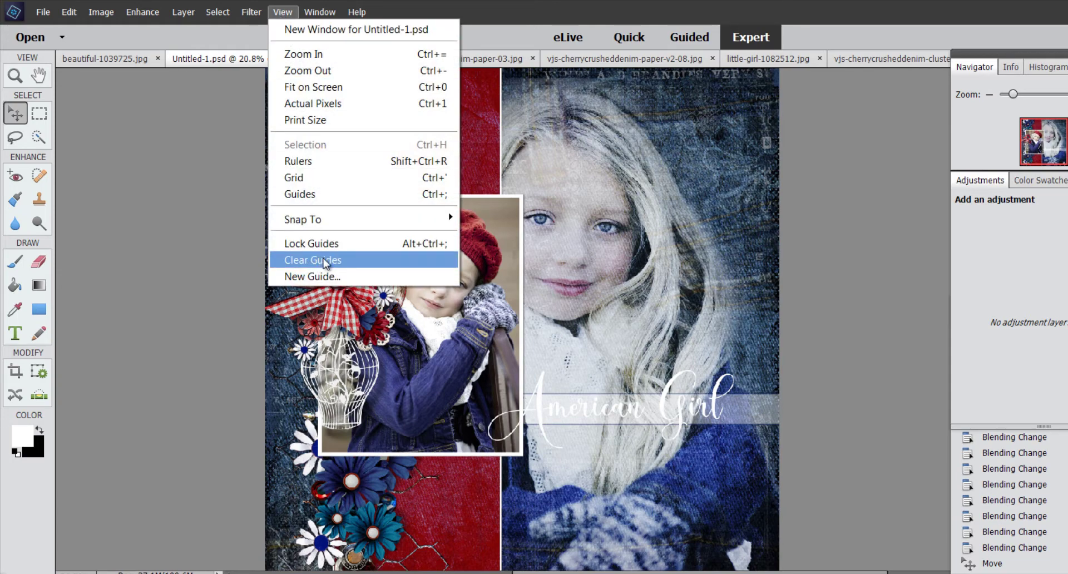
click(313, 192)
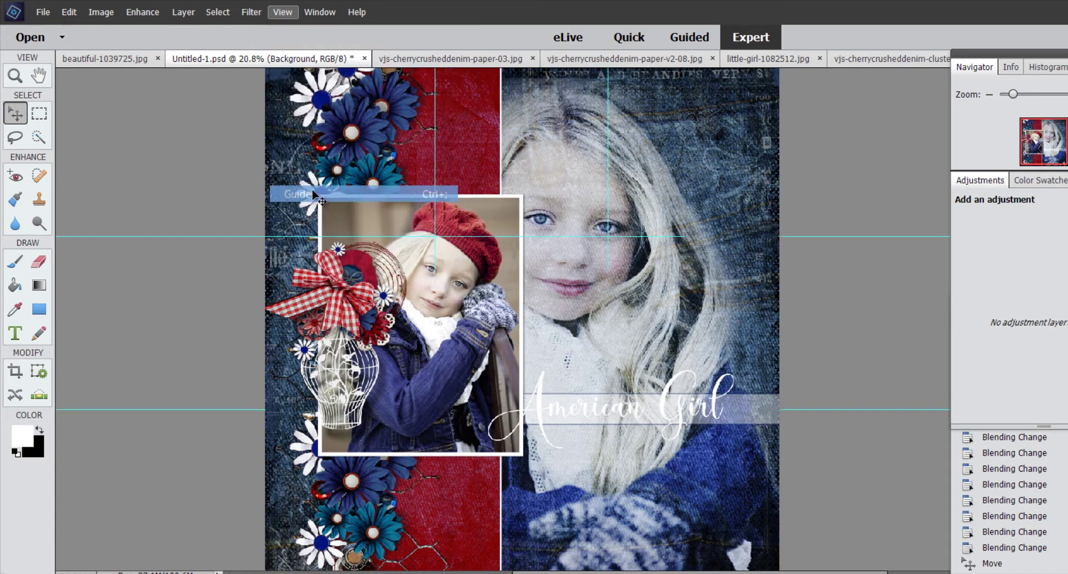
click(279, 13)
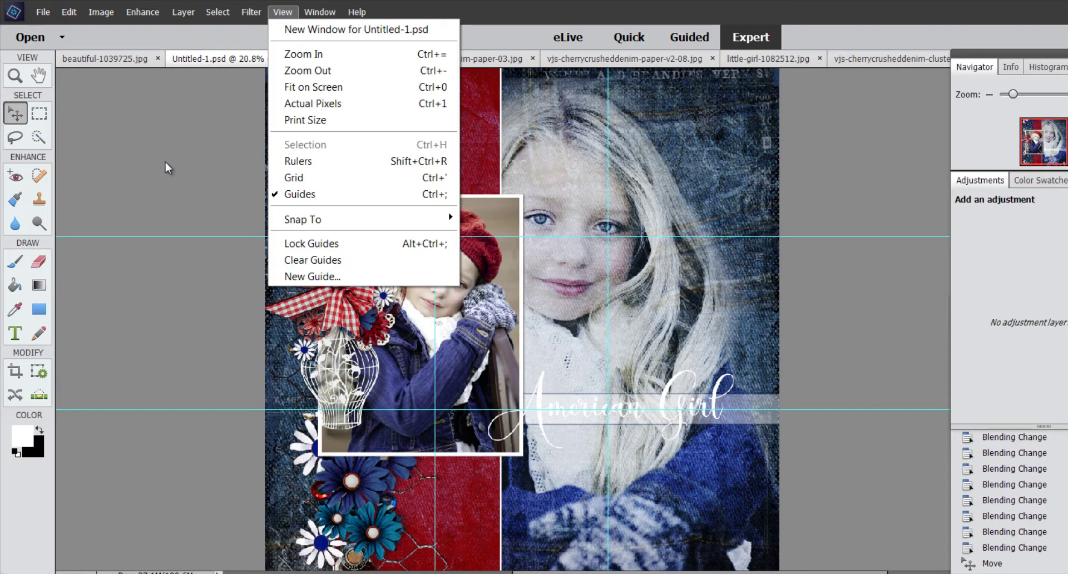
click(849, 122)
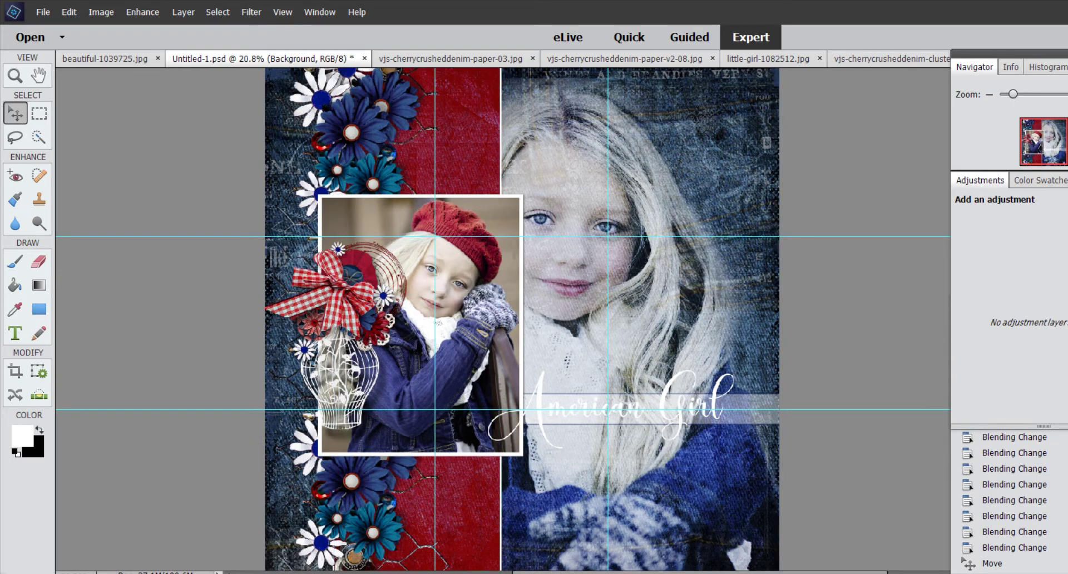
Examine the Cherry Crushed Denim collection and mini clusters preview images up close, and return to the Untitled-1.psd layout
key(ctrl+Tab)
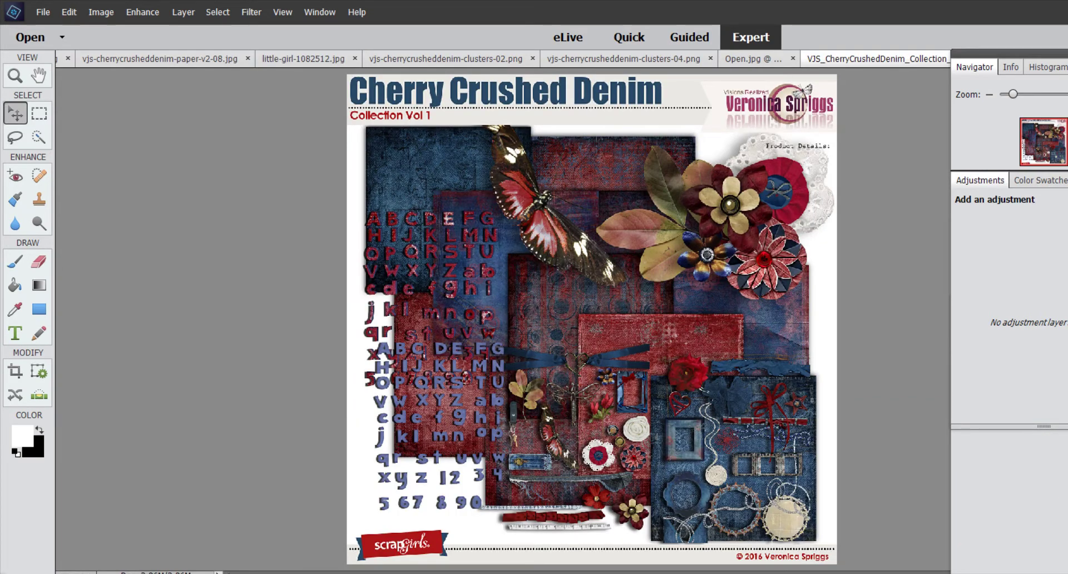
drag(1013, 94, 1049, 97)
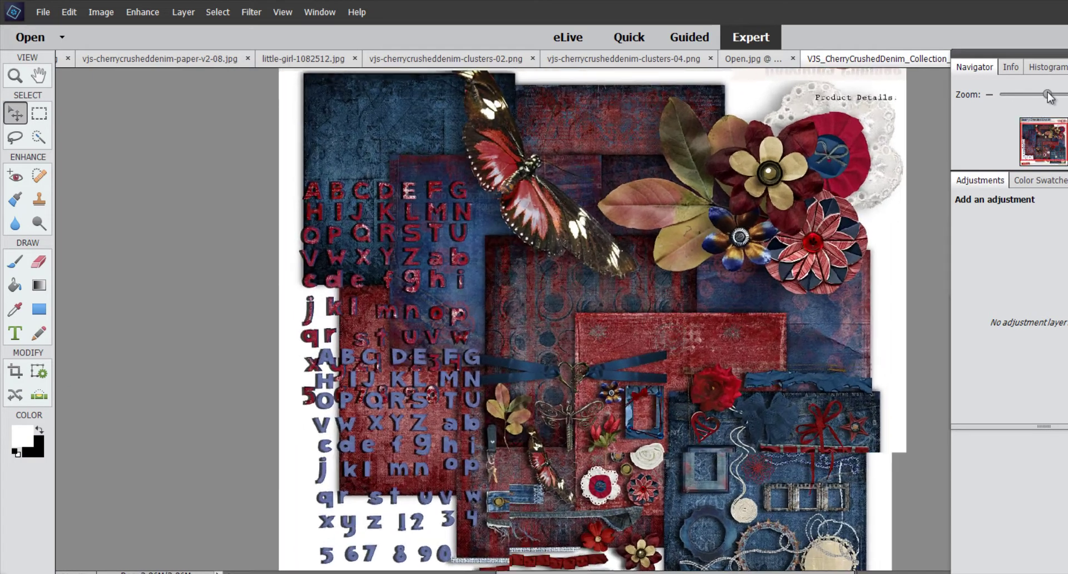
drag(1049, 97, 1048, 98)
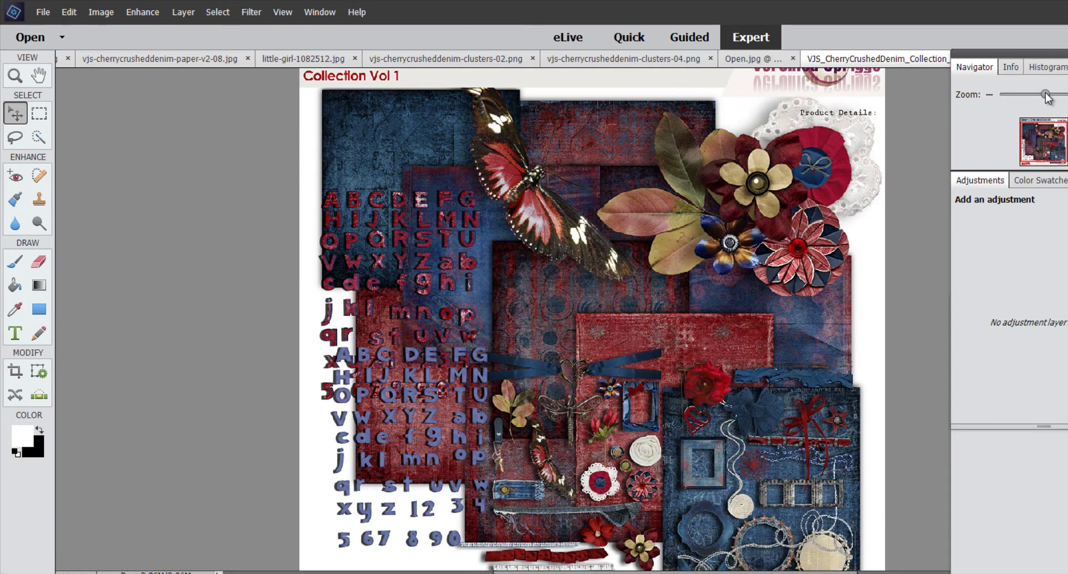
drag(1047, 98, 1051, 98)
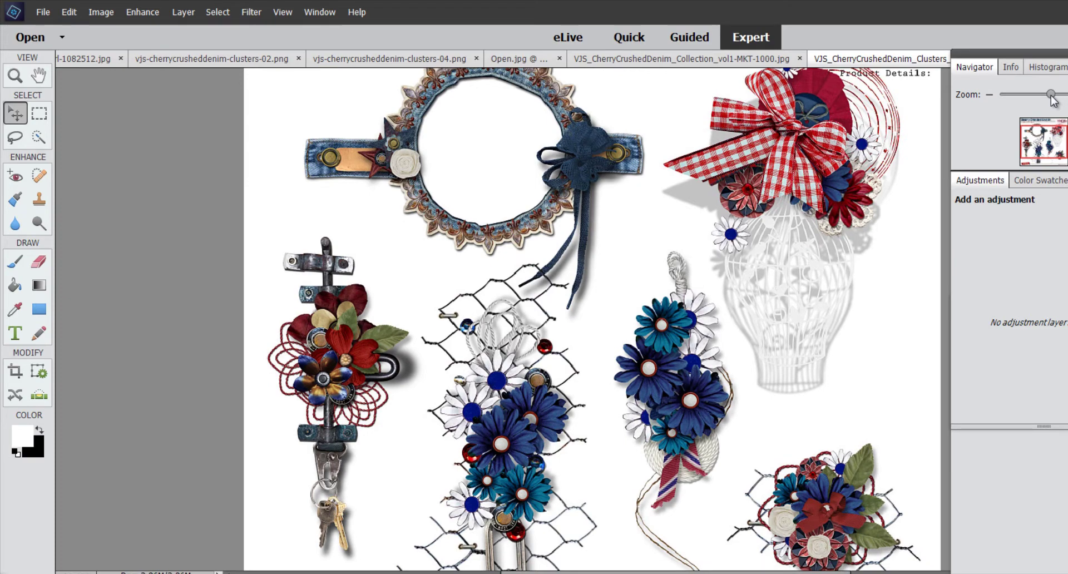
drag(1051, 98, 1049, 98)
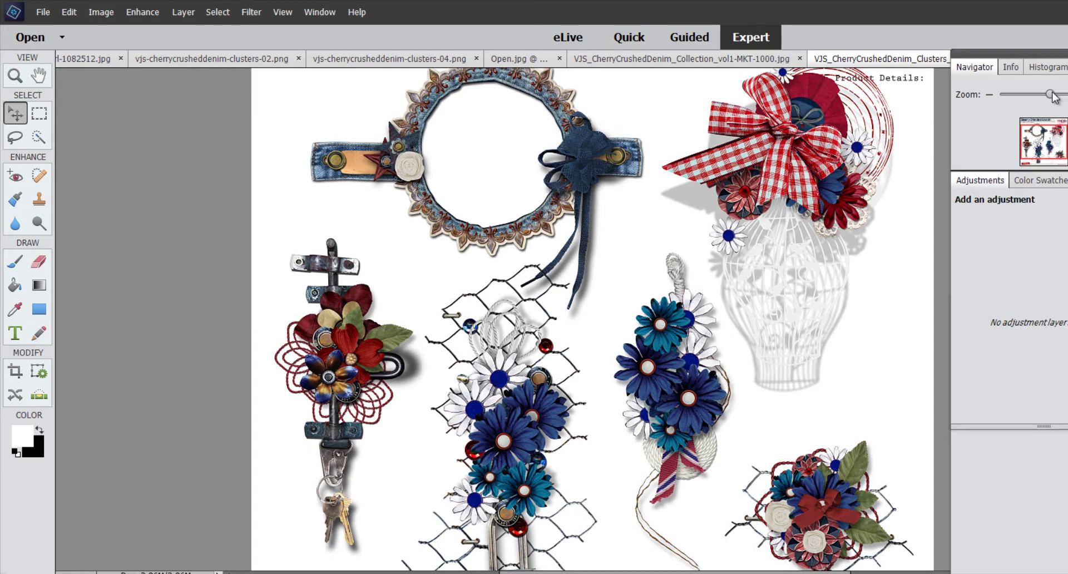
drag(1050, 97, 1043, 97)
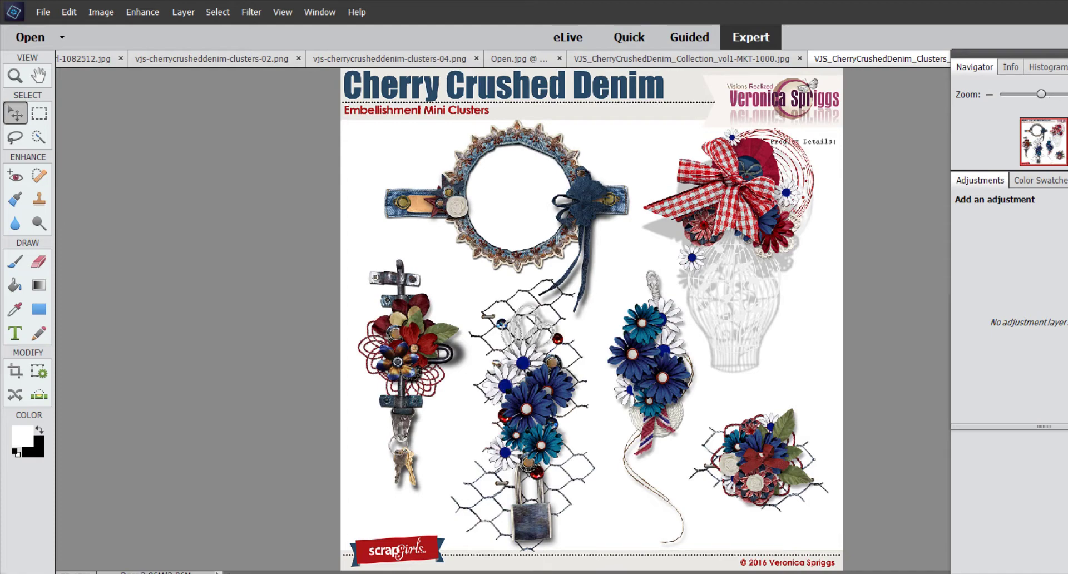
key(ctrl+Tab)
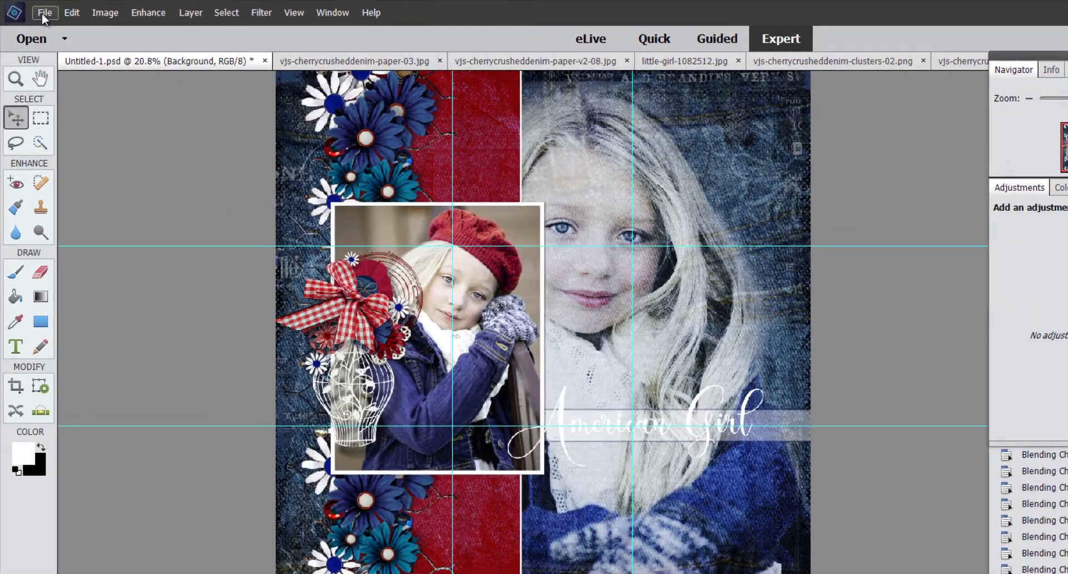
Create a new blank file from the Scrapbooking preset at 12 x 12 inches, 300 pixels/inch, with transparent background contents
click(43, 15)
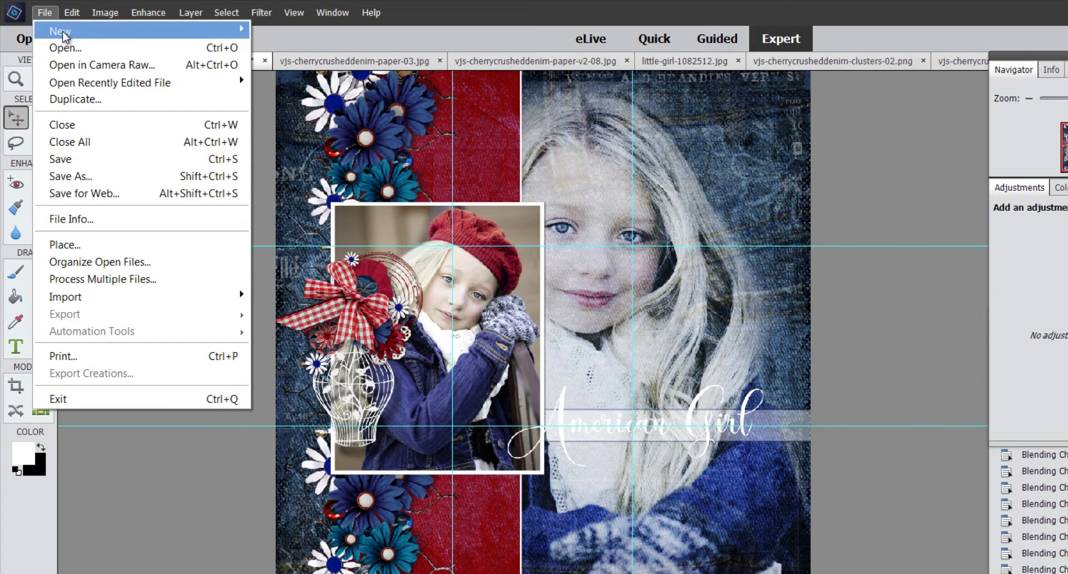
mouse_move(62, 35)
click(303, 32)
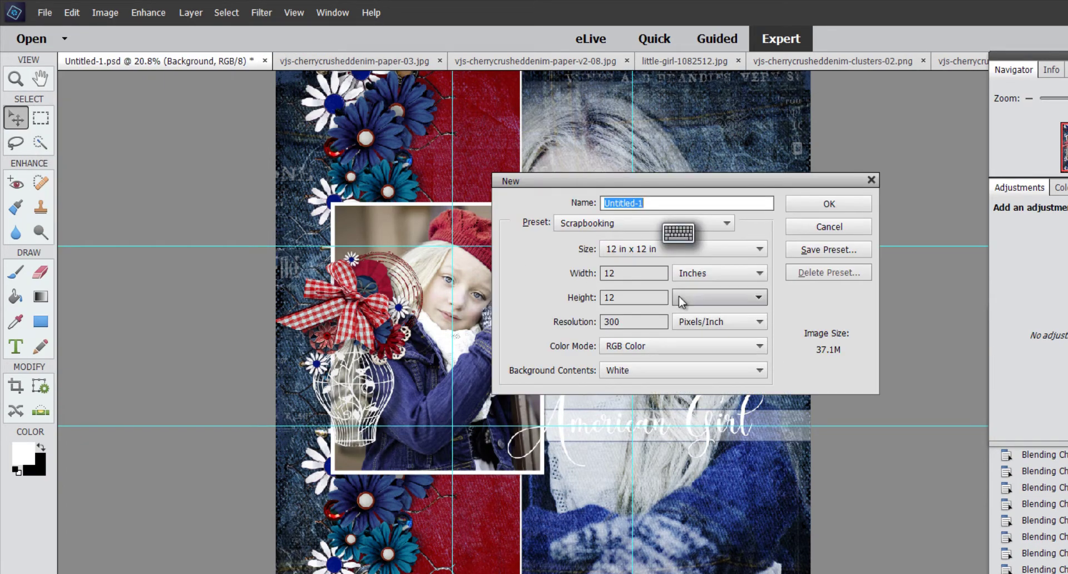
click(722, 223)
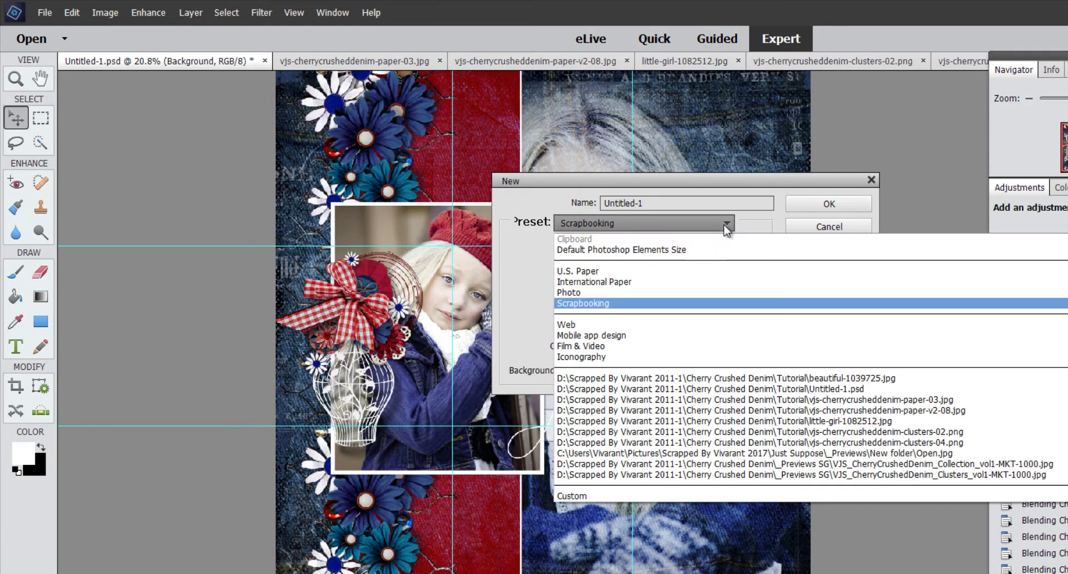
click(610, 305)
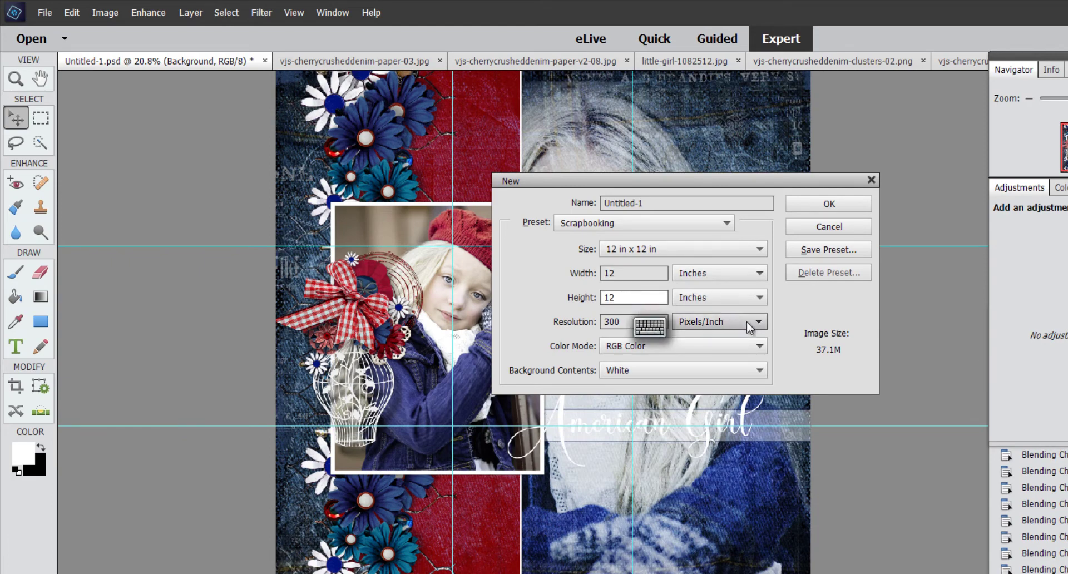
click(760, 371)
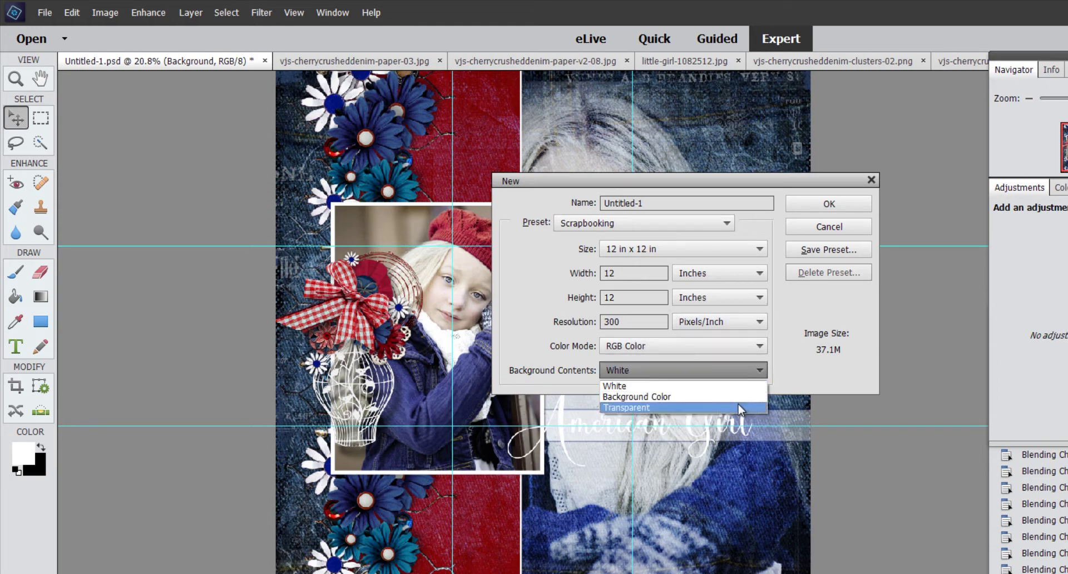
click(740, 409)
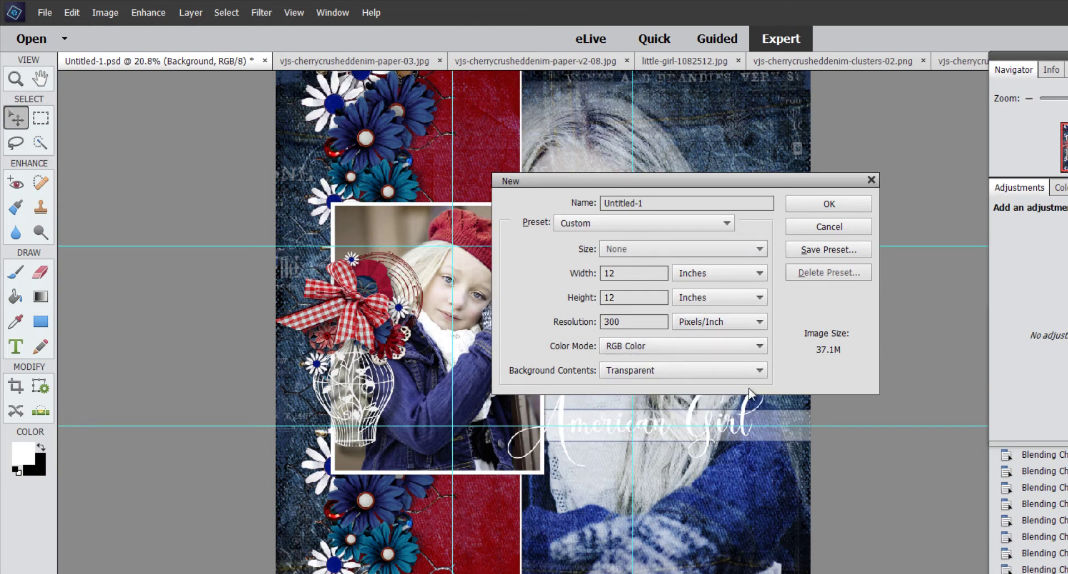
click(829, 204)
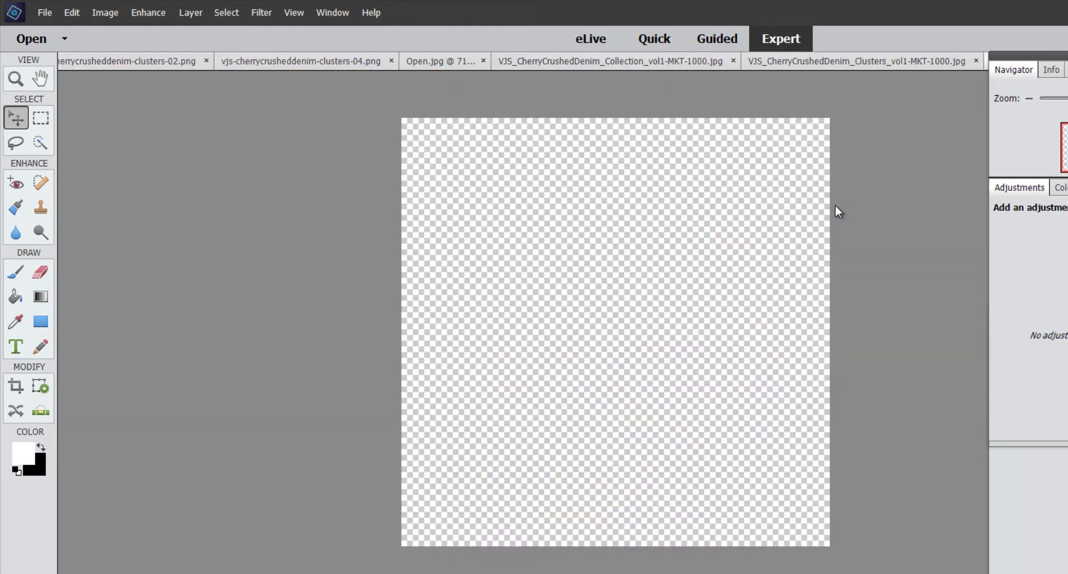
Add a vertical guide at the 33% position on the blank transparent canvas
click(294, 13)
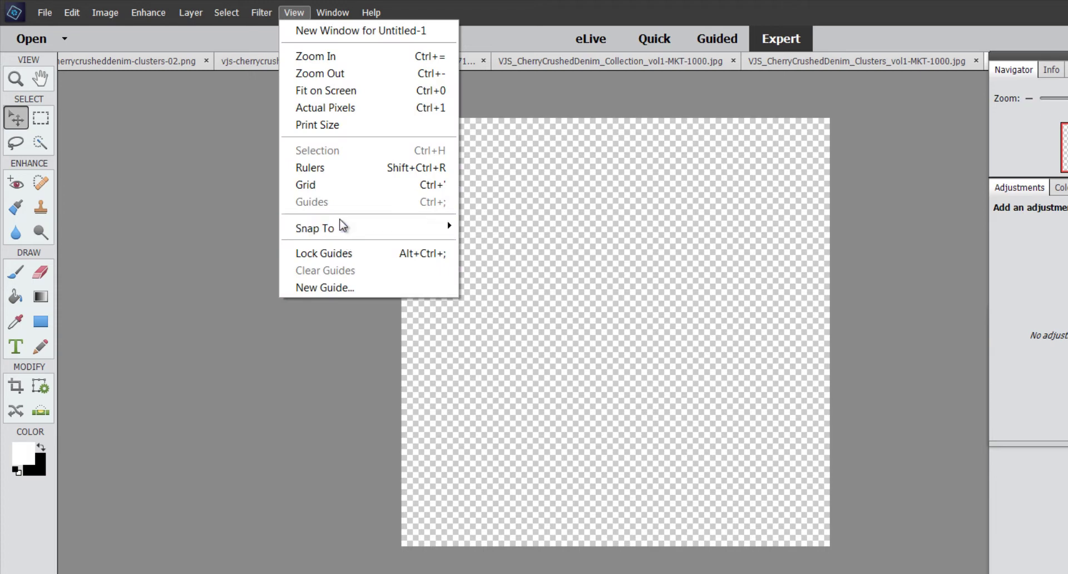
click(343, 288)
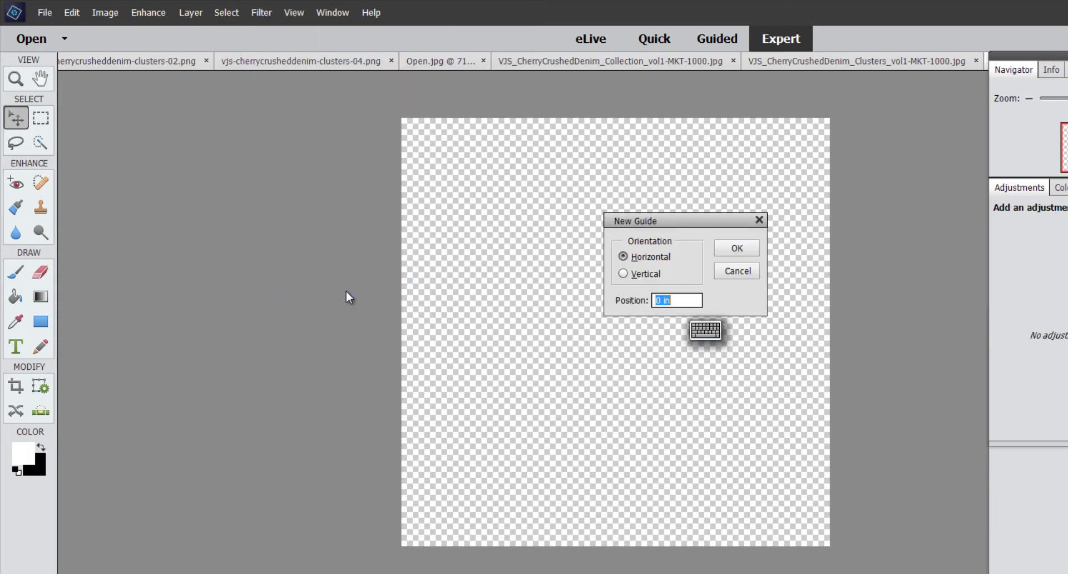
click(623, 273)
click(666, 298)
text(33%)
click(737, 248)
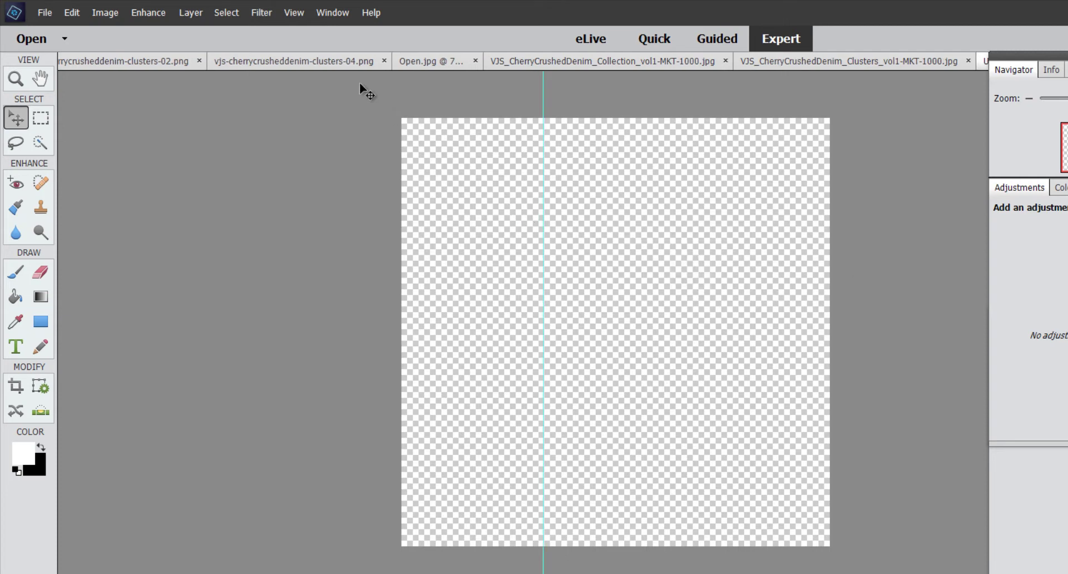
Add a second vertical guide at the 66.67% position on the blank canvas
click(294, 12)
click(334, 288)
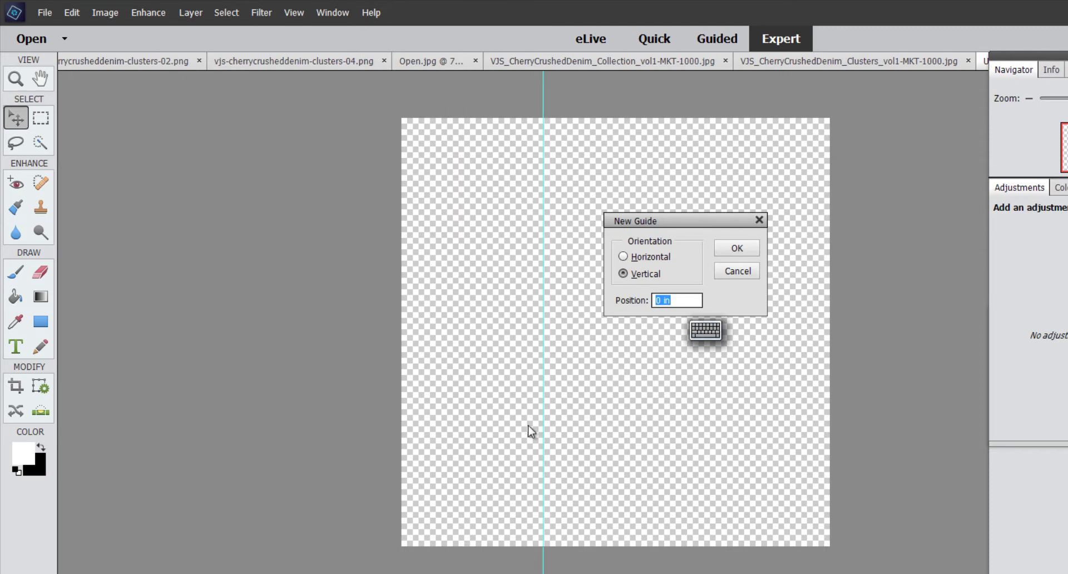
text(66.67)
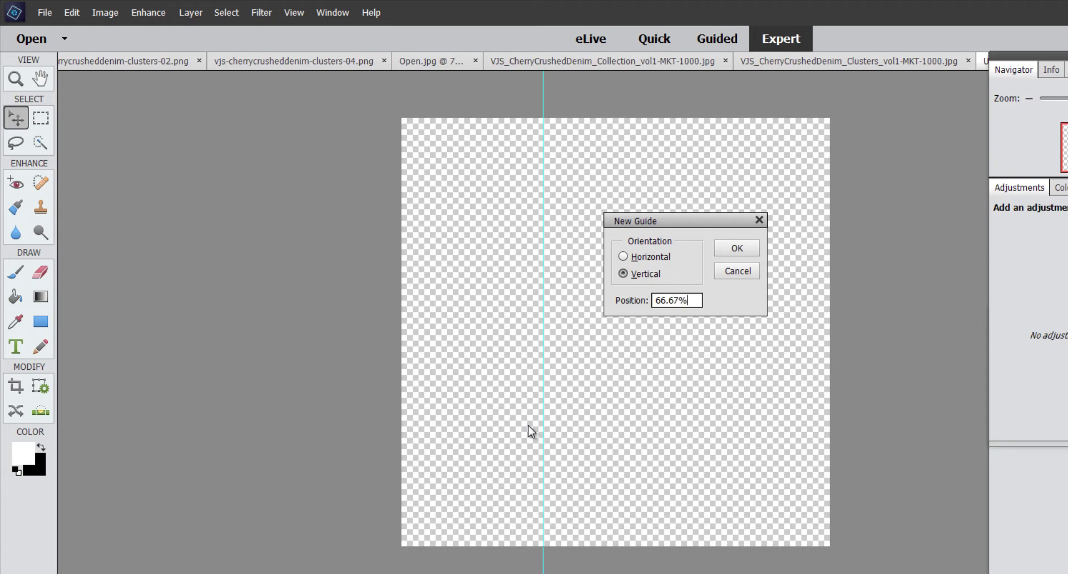
click(746, 252)
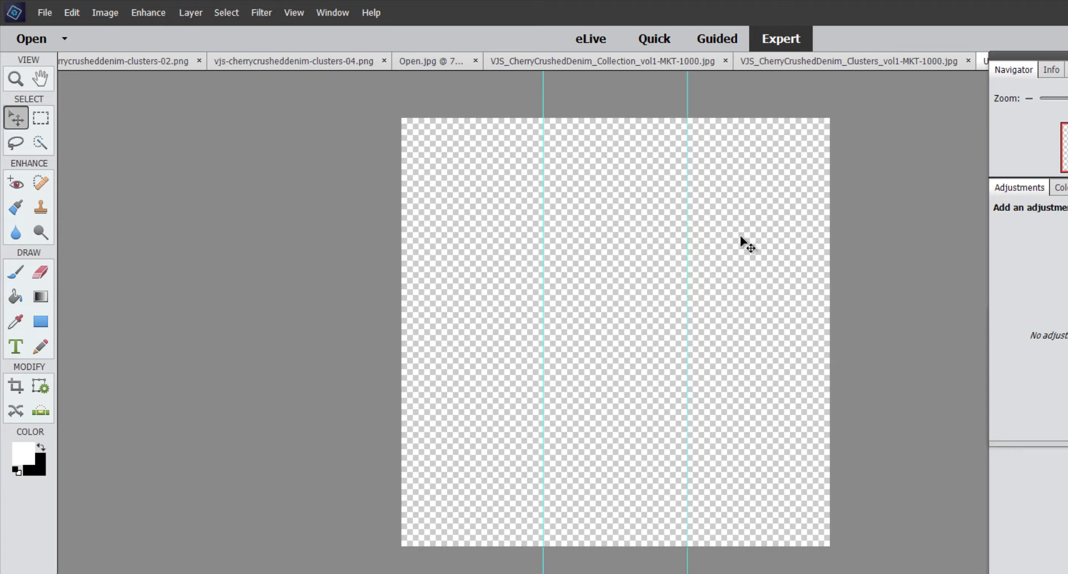
Add a horizontal guide at the 33% position across the blank canvas
click(289, 12)
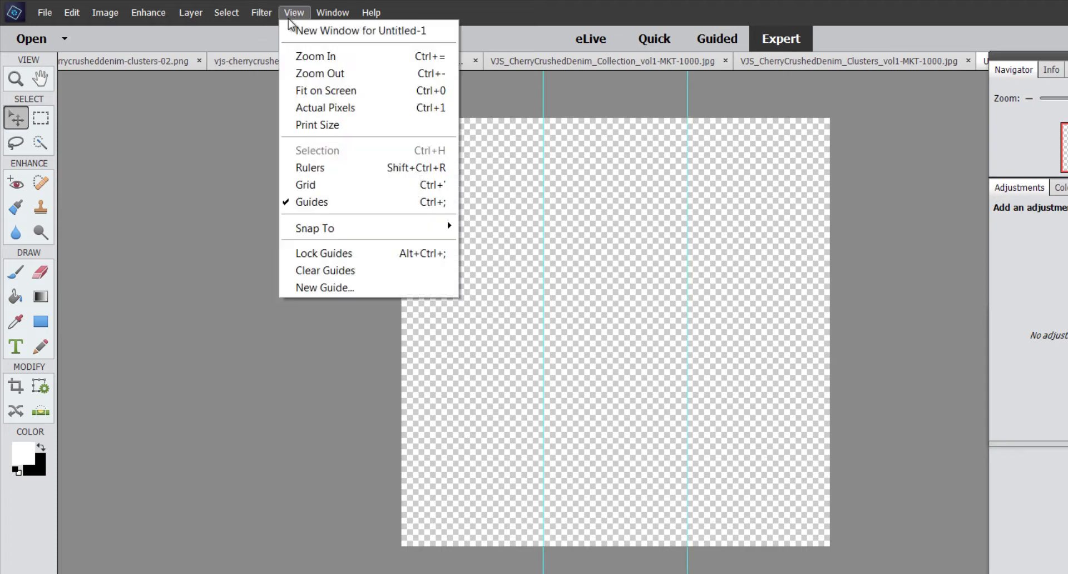
click(335, 286)
click(623, 258)
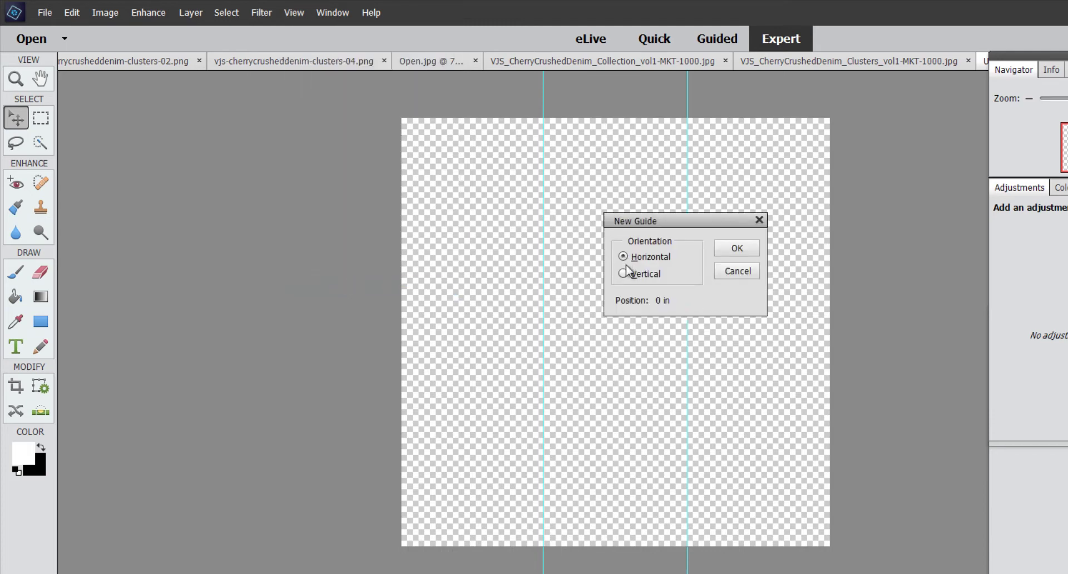
click(665, 301)
key(ctrl+a)
text(33)
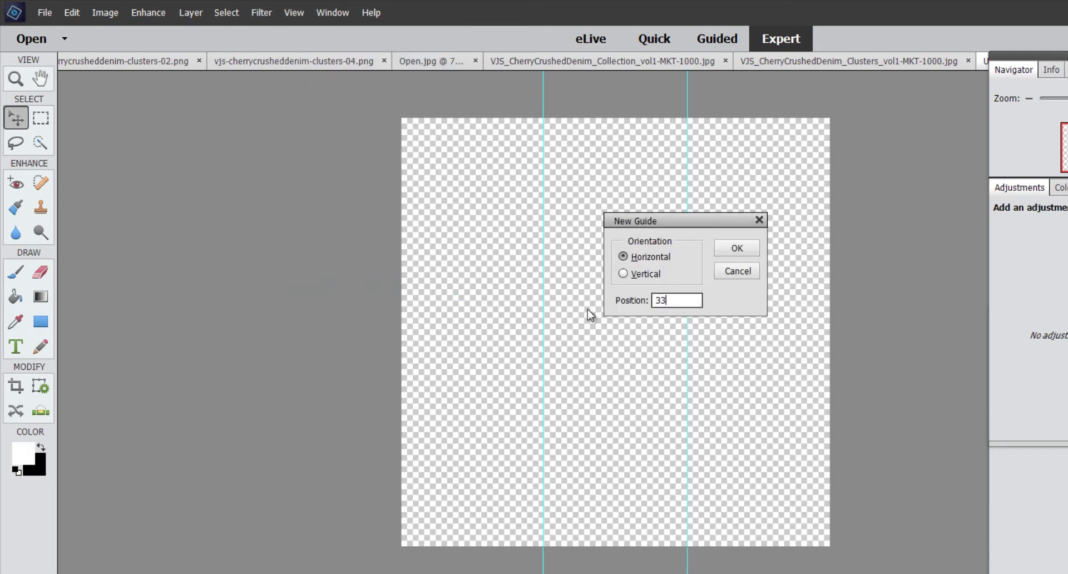
text(%)
click(741, 248)
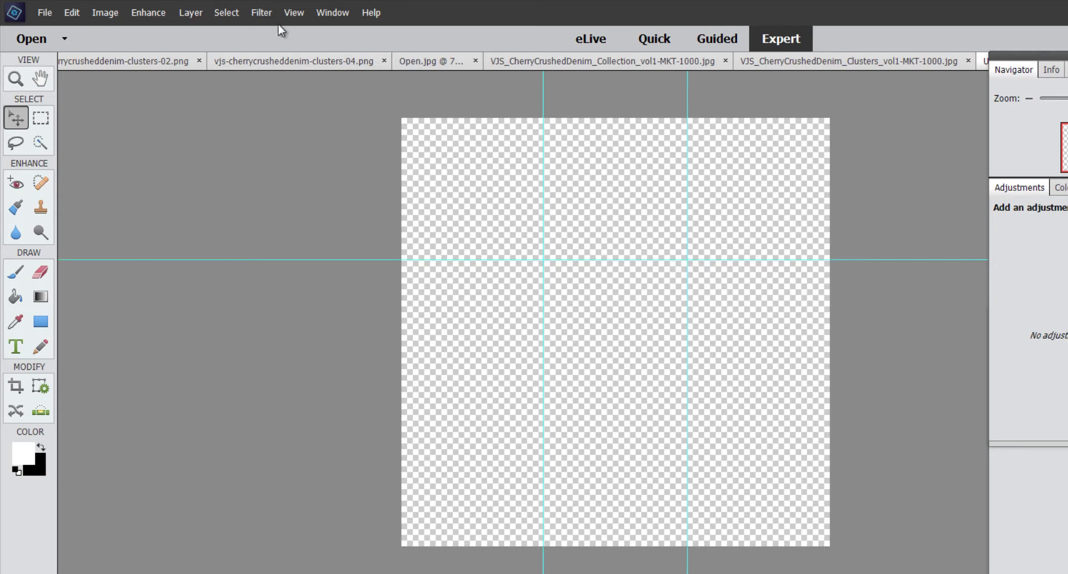
Add a second horizontal guide at the 66.67% position across the blank canvas
click(294, 12)
click(331, 288)
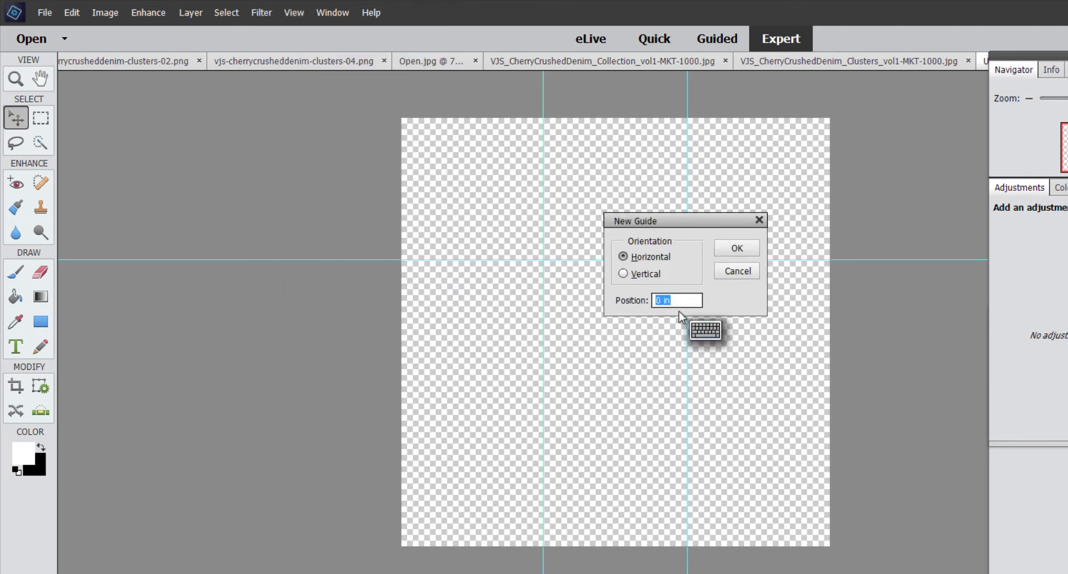
text(66.67)
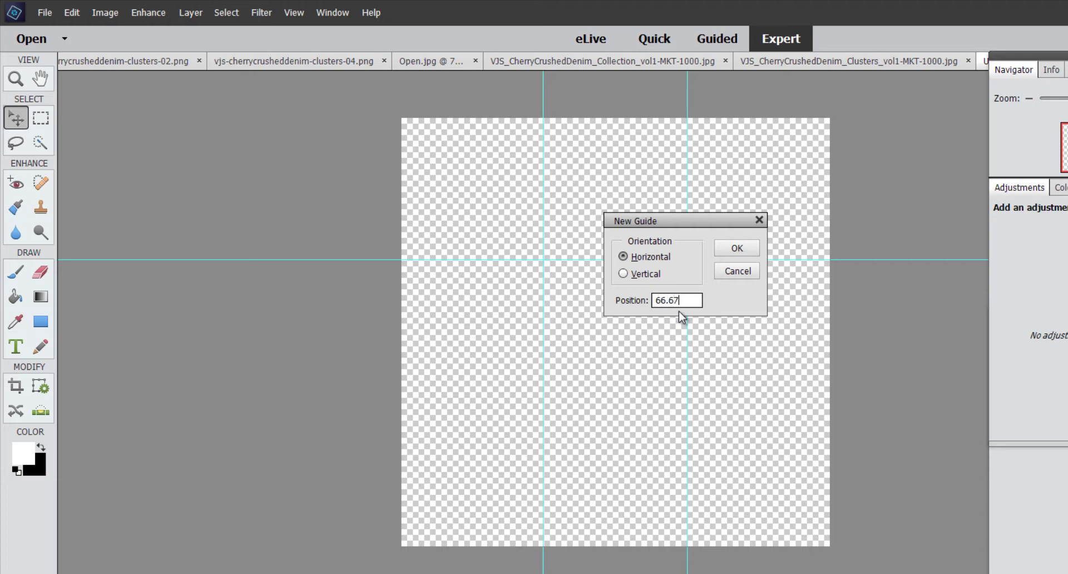
text(%)
click(740, 249)
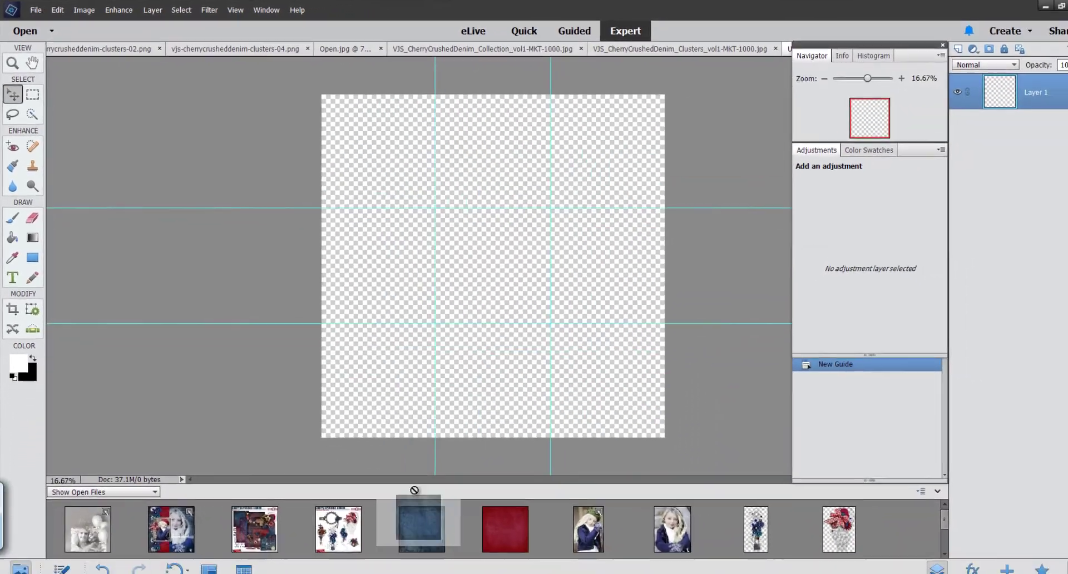
Place the blue denim paper on the canvas and the red paper on top of it
drag(529, 573, 602, 274)
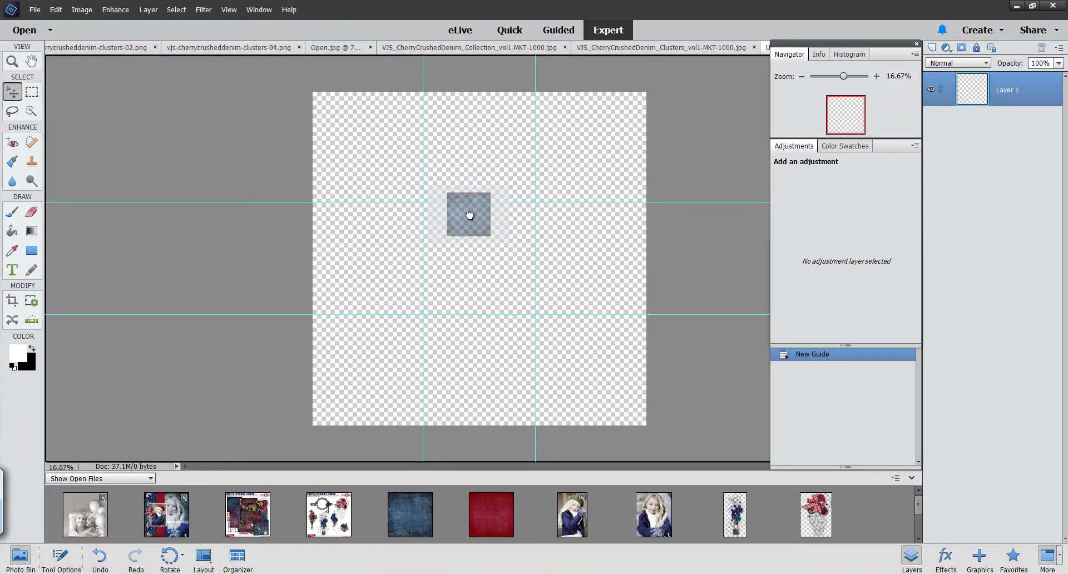
drag(469, 216, 521, 295)
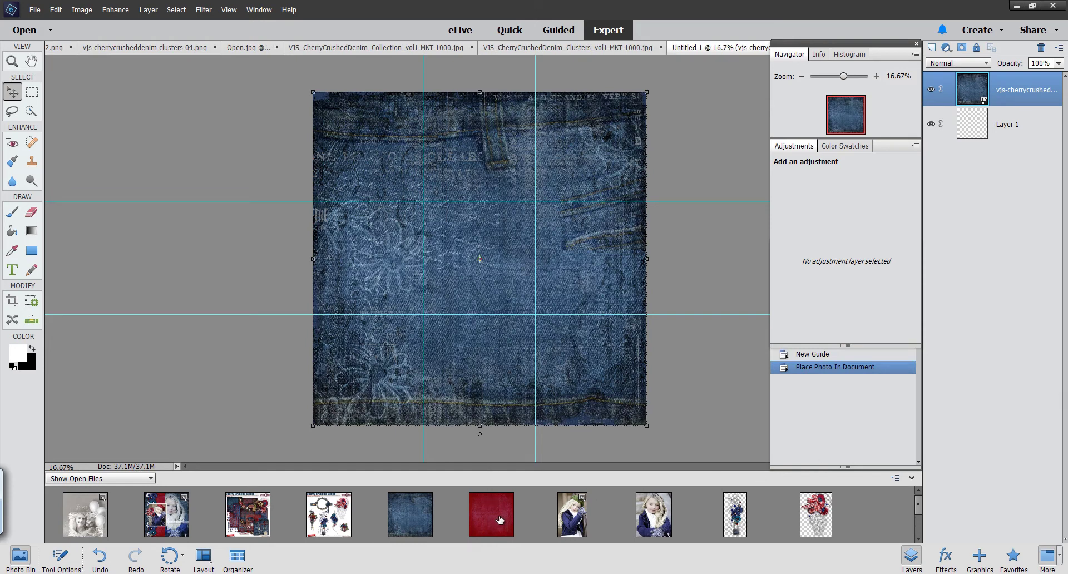
drag(499, 520, 449, 261)
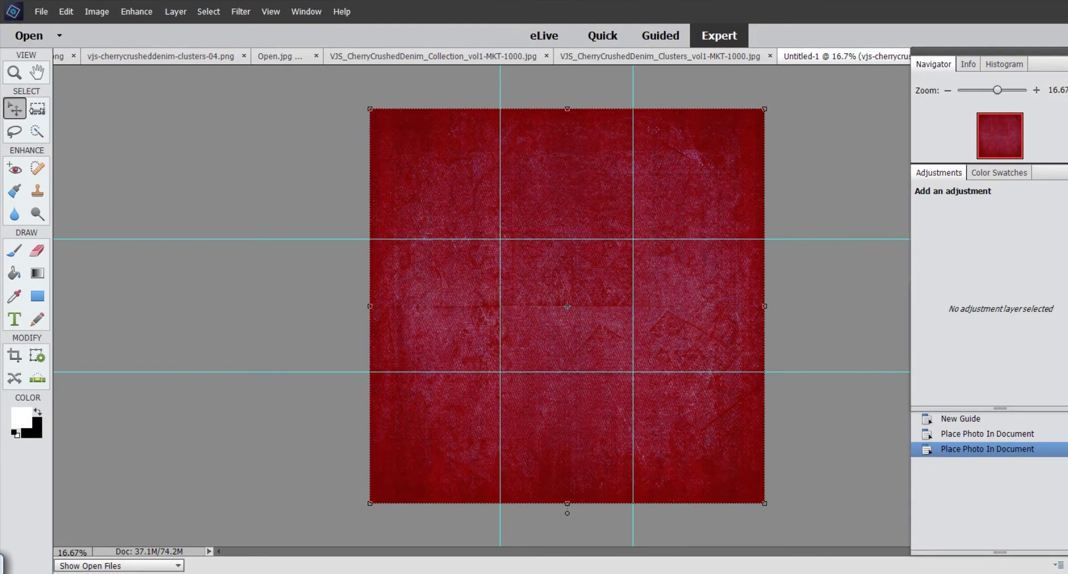
Select a full-height rectangular strip of the red paper centred on the 33% vertical guide, and simplify the red paper layer
click(39, 111)
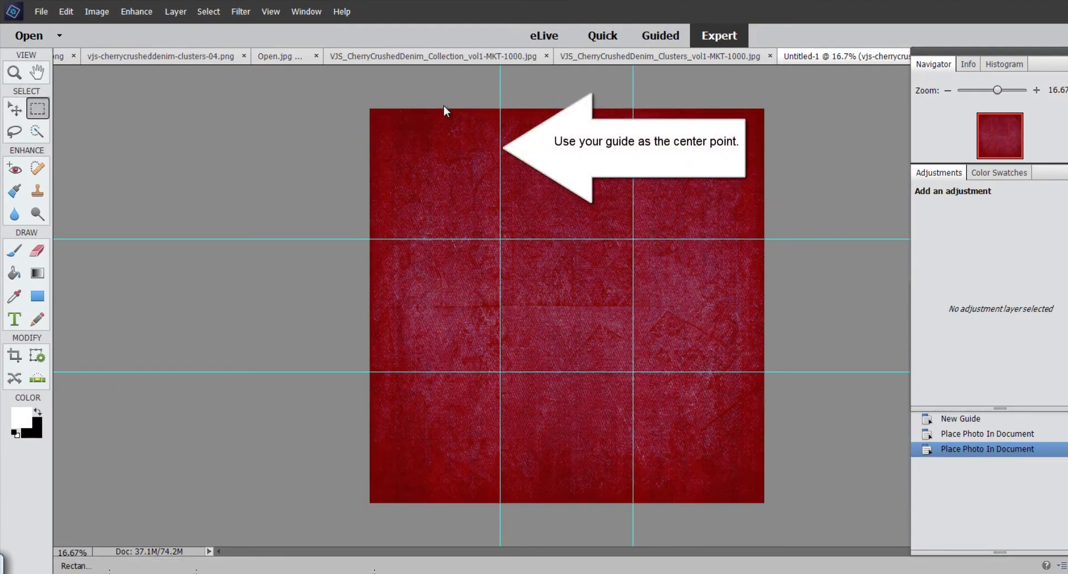
drag(436, 106, 557, 525)
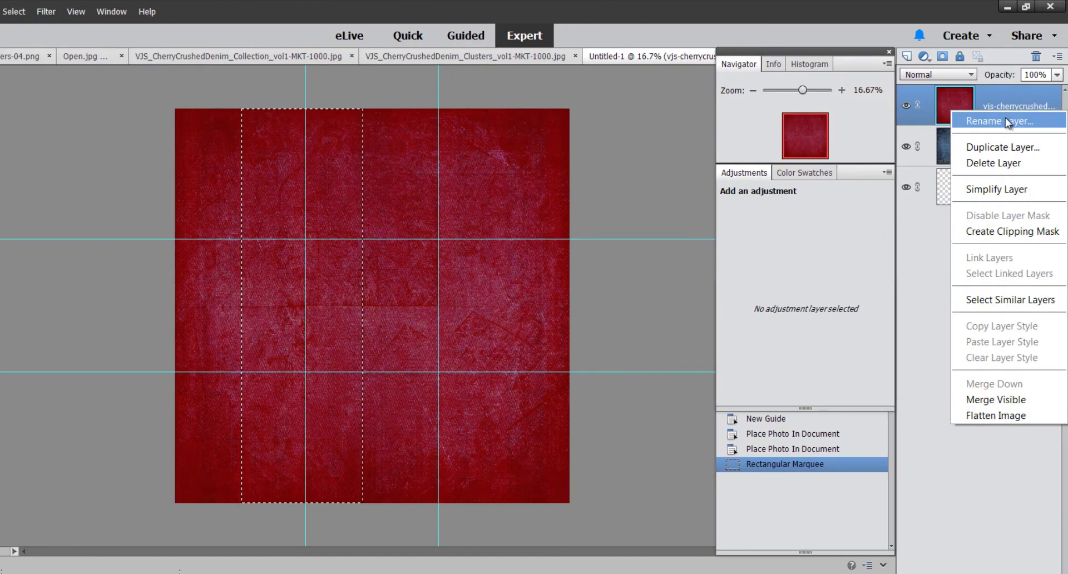
click(999, 191)
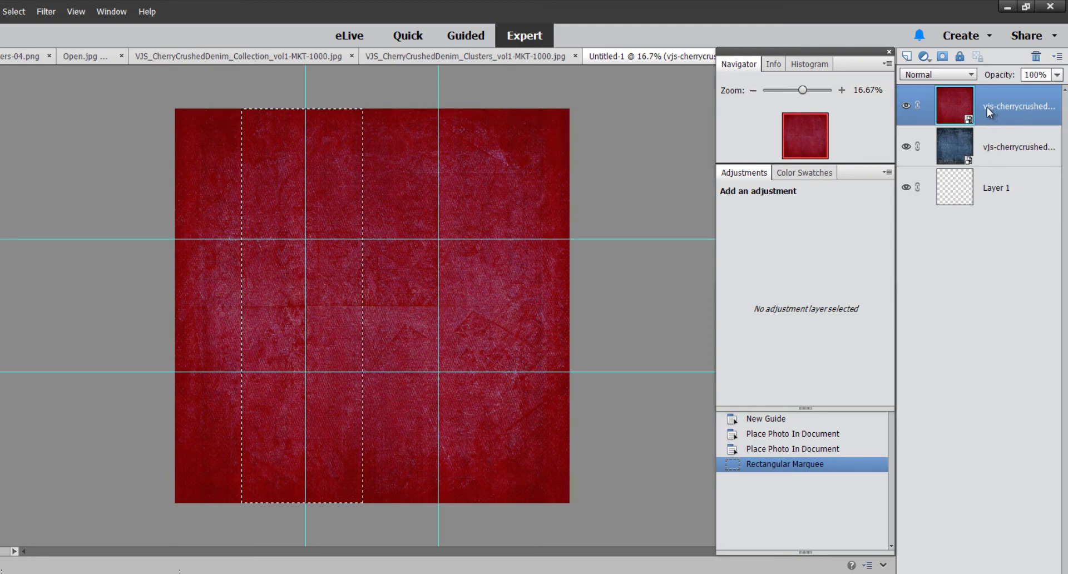
Copy the selected red strip to a new layer and hide the full red paper layer
right_click(275, 396)
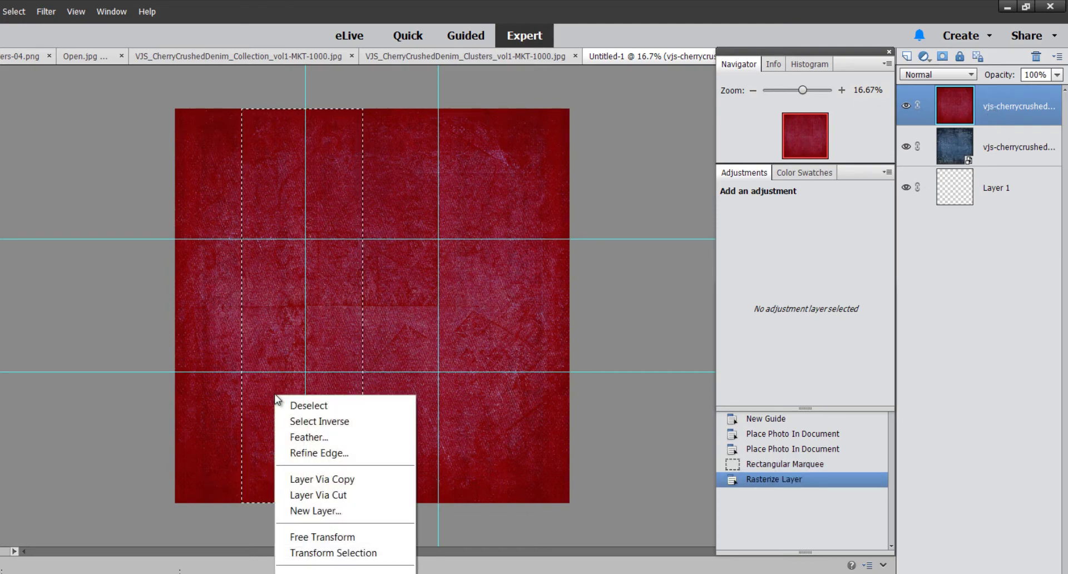
click(337, 481)
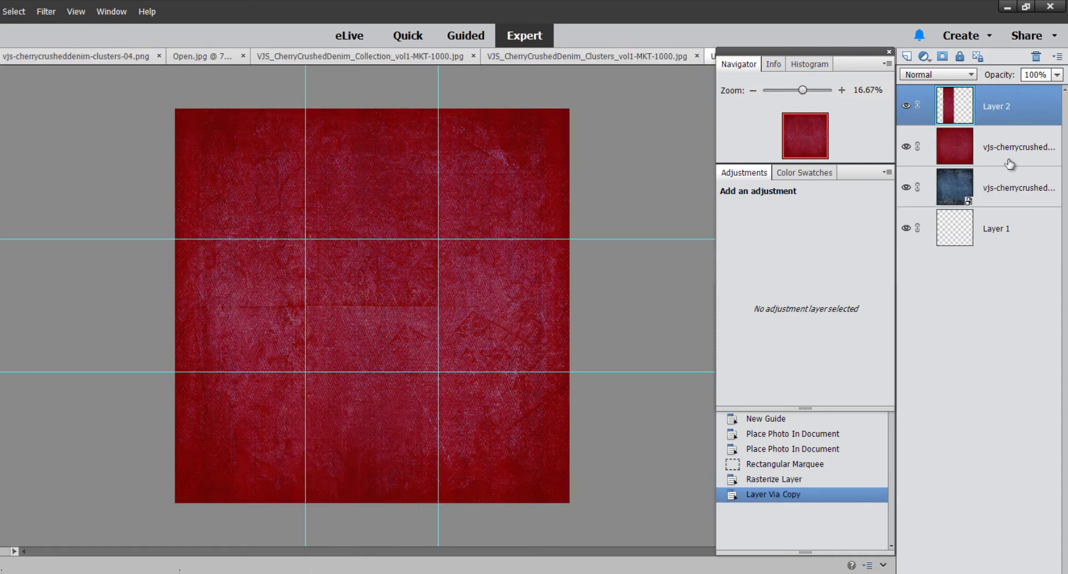
click(1008, 157)
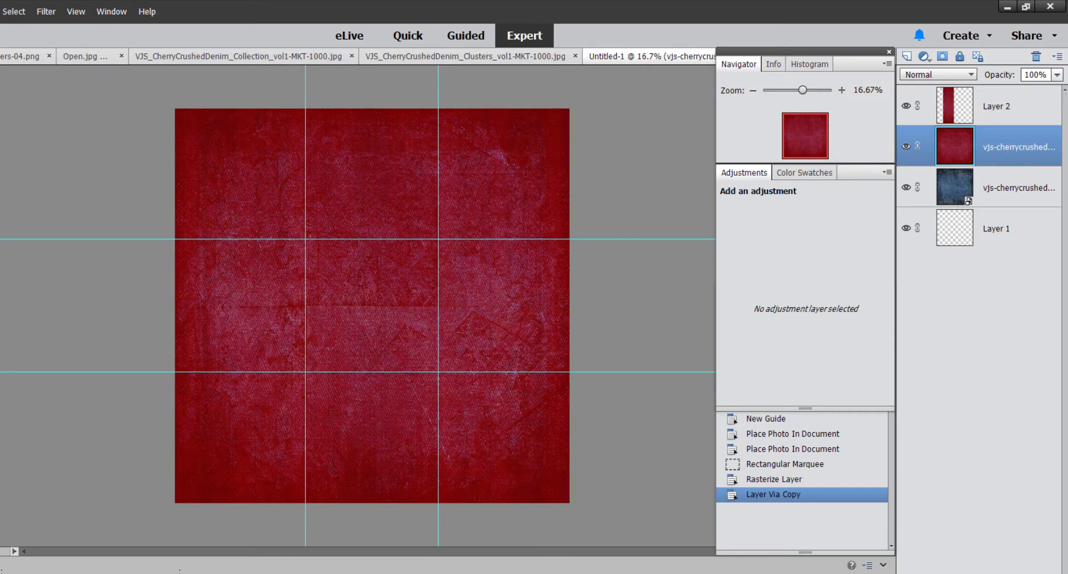
click(905, 148)
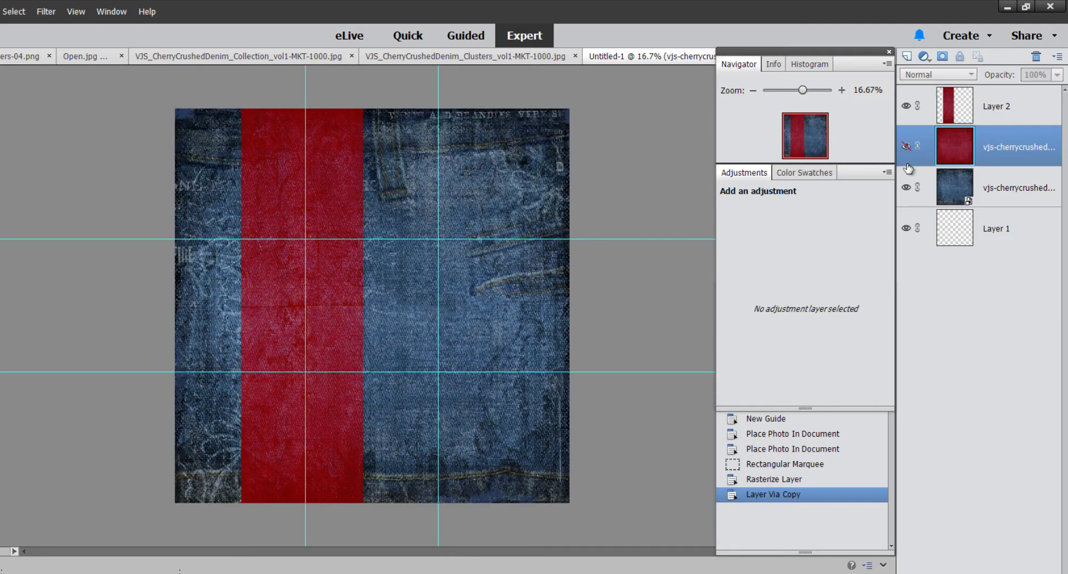
Apply the thin pink stroke style to the red strip layer
click(995, 106)
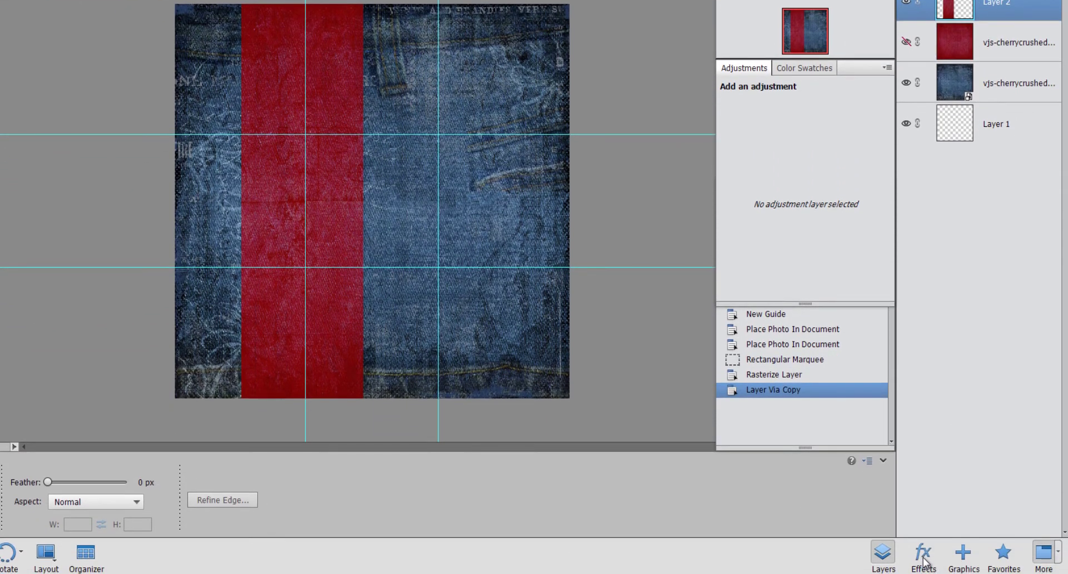
click(923, 556)
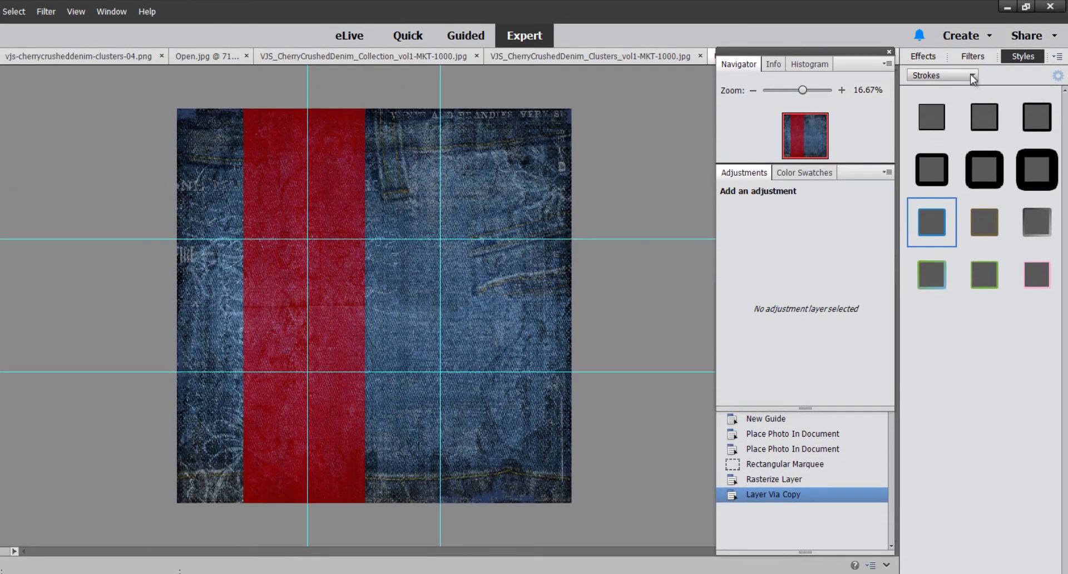
click(972, 27)
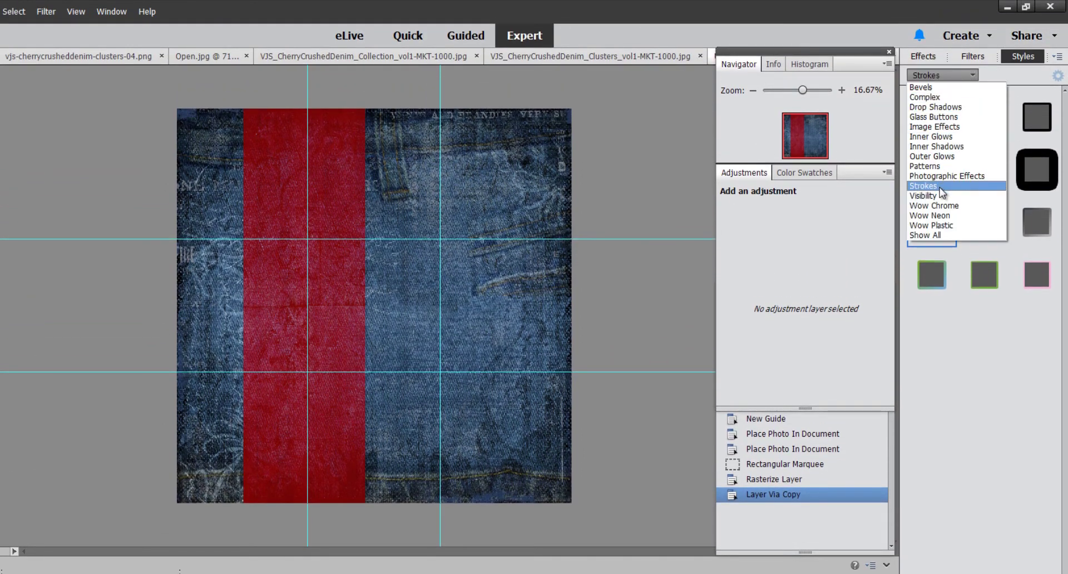
click(942, 187)
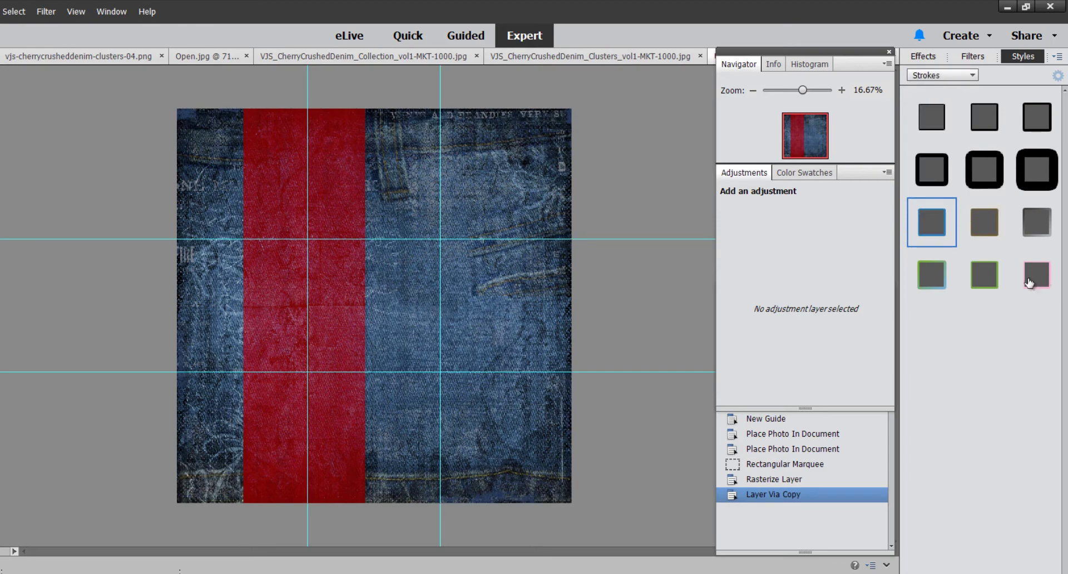
click(1034, 280)
mouse_move(1035, 280)
mouse_down()
mouse_move(239, 340)
mouse_move(306, 350)
mouse_up()
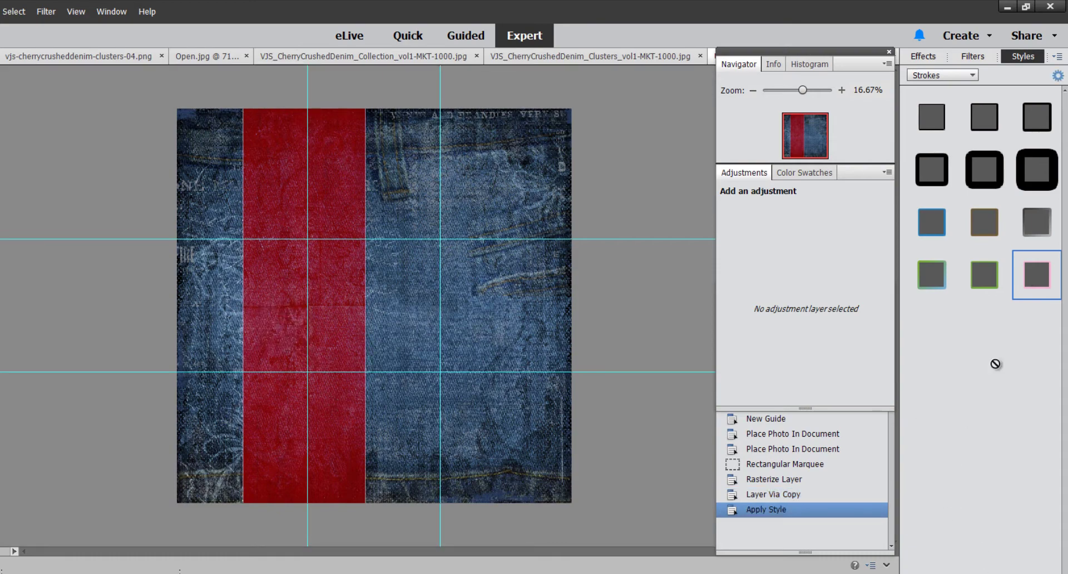
Set the red strip's stroke size to 24 px and its colour to white (ffffff)
click(1057, 78)
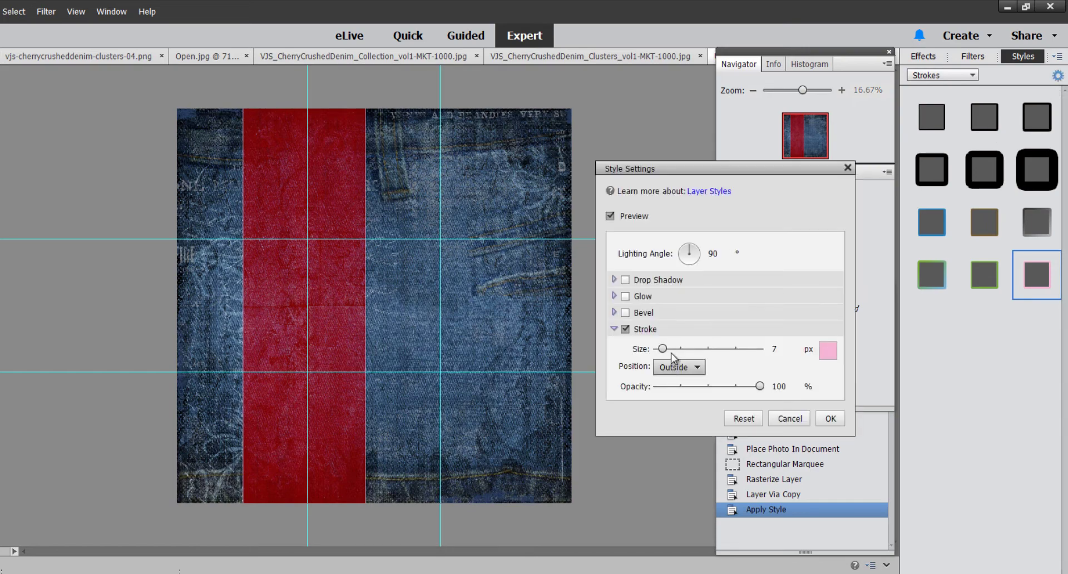
drag(664, 349, 669, 351)
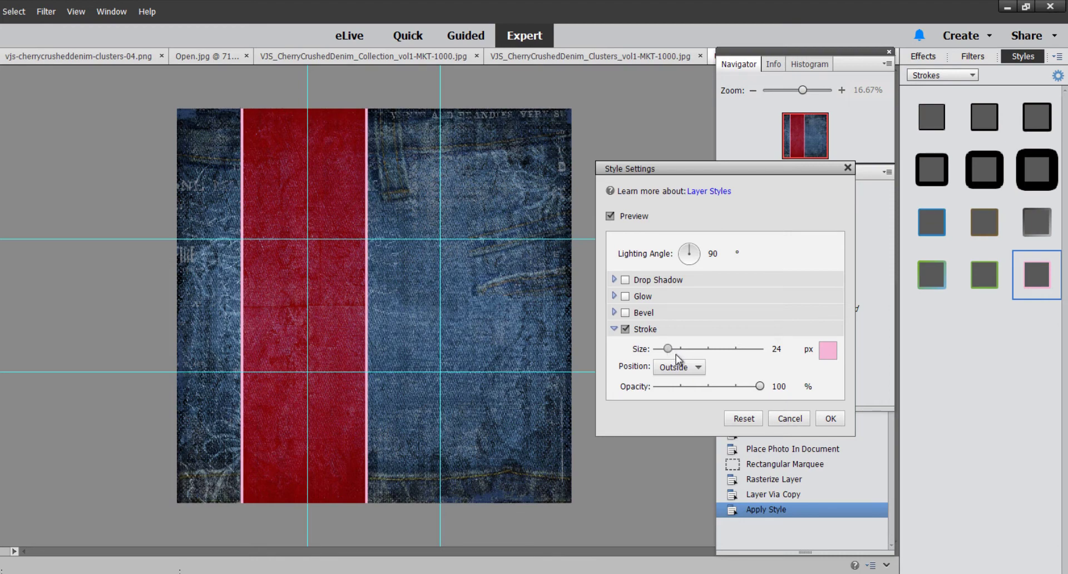
click(830, 348)
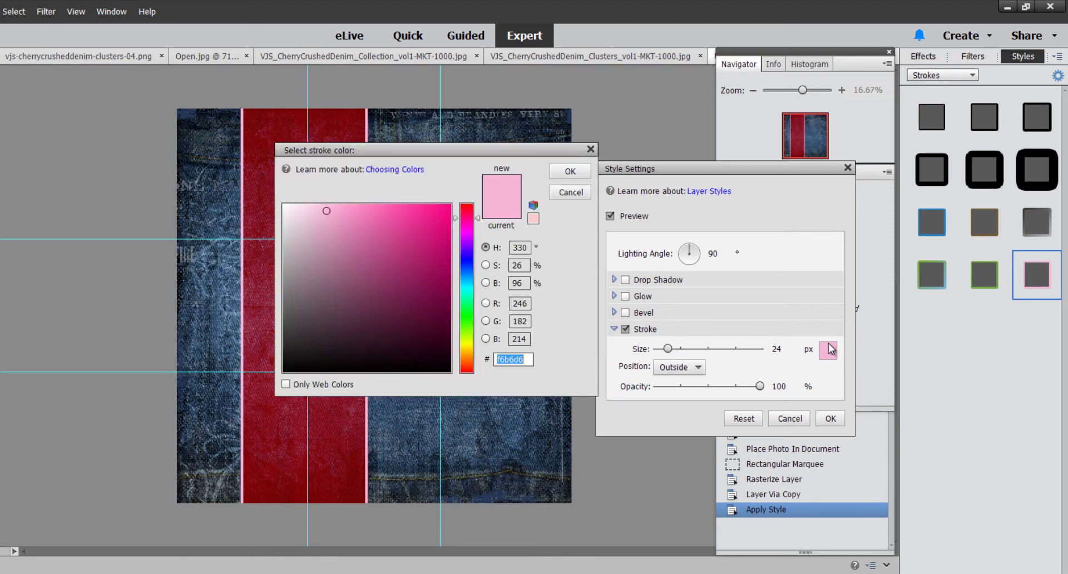
drag(289, 217, 265, 194)
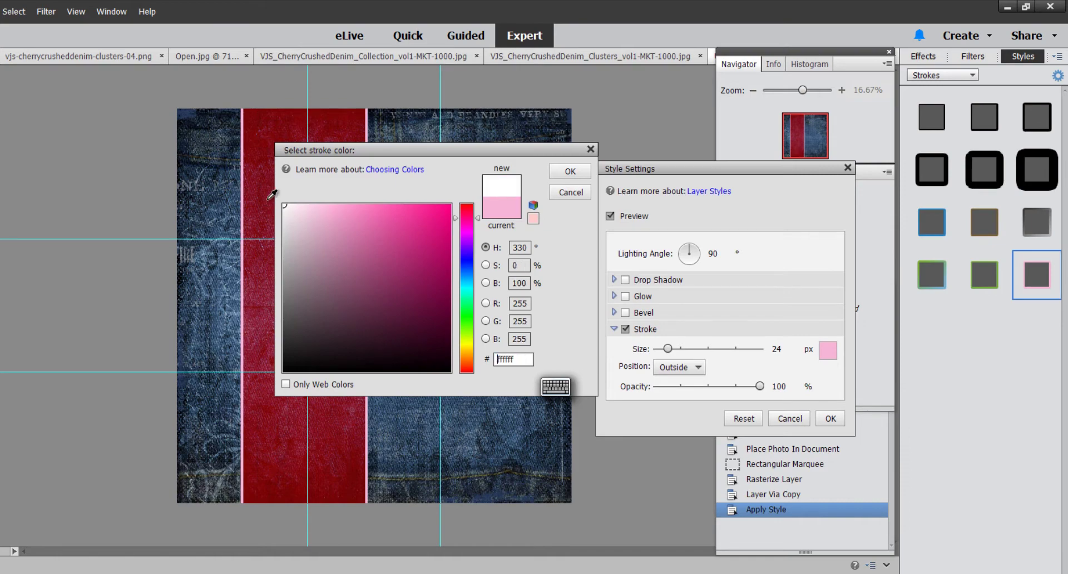
click(565, 171)
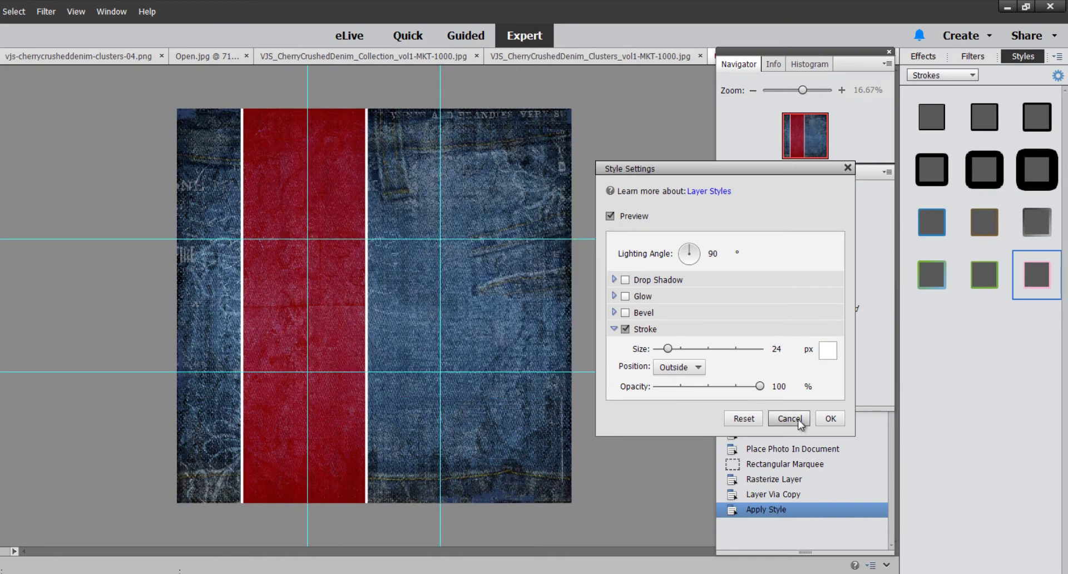
Enable a drop shadow on the red strip with a size of 59 px and apply the style settings
click(626, 279)
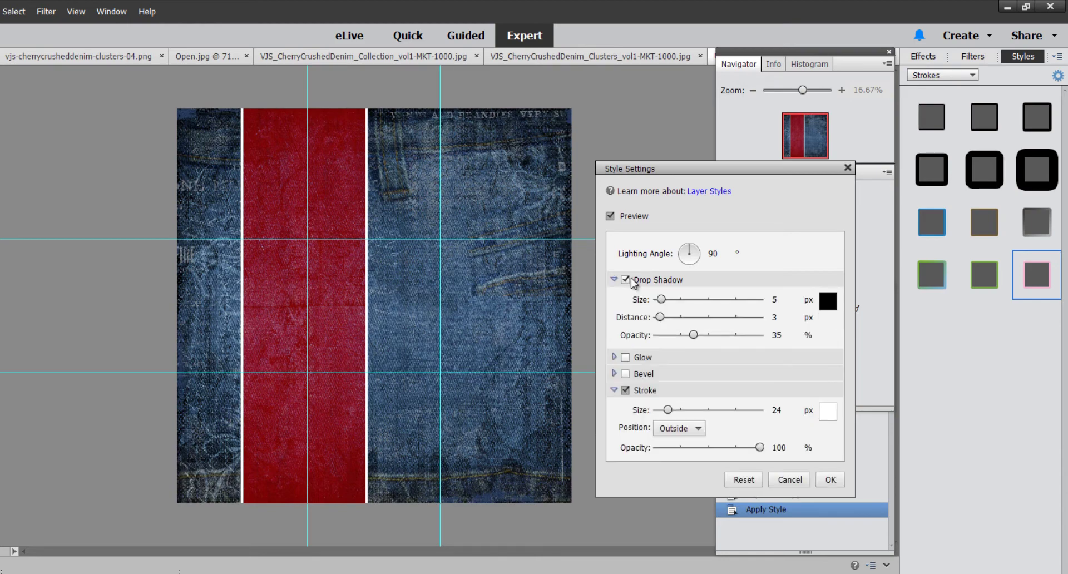
drag(662, 301, 677, 300)
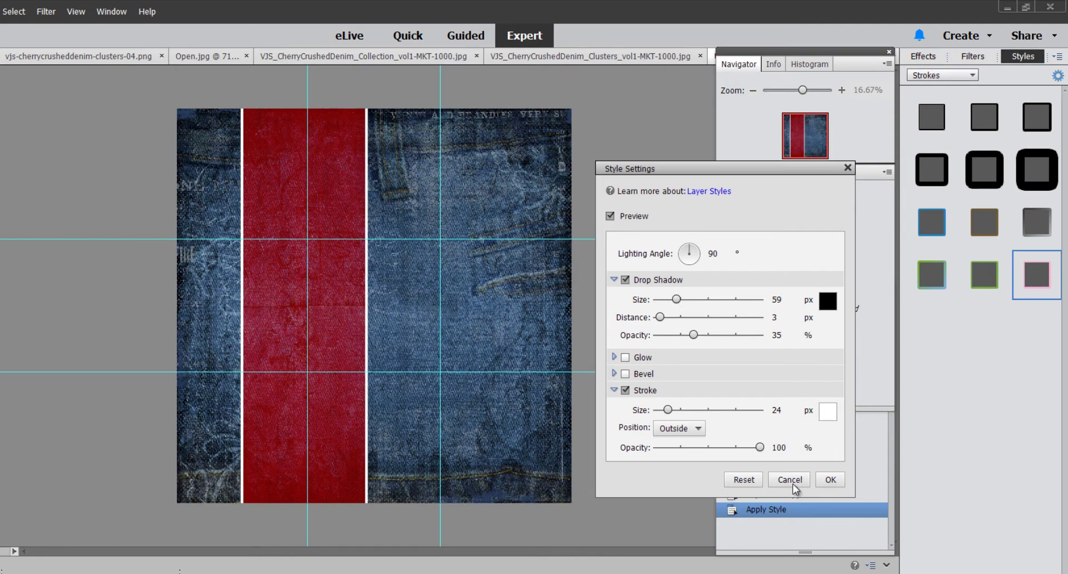
click(830, 479)
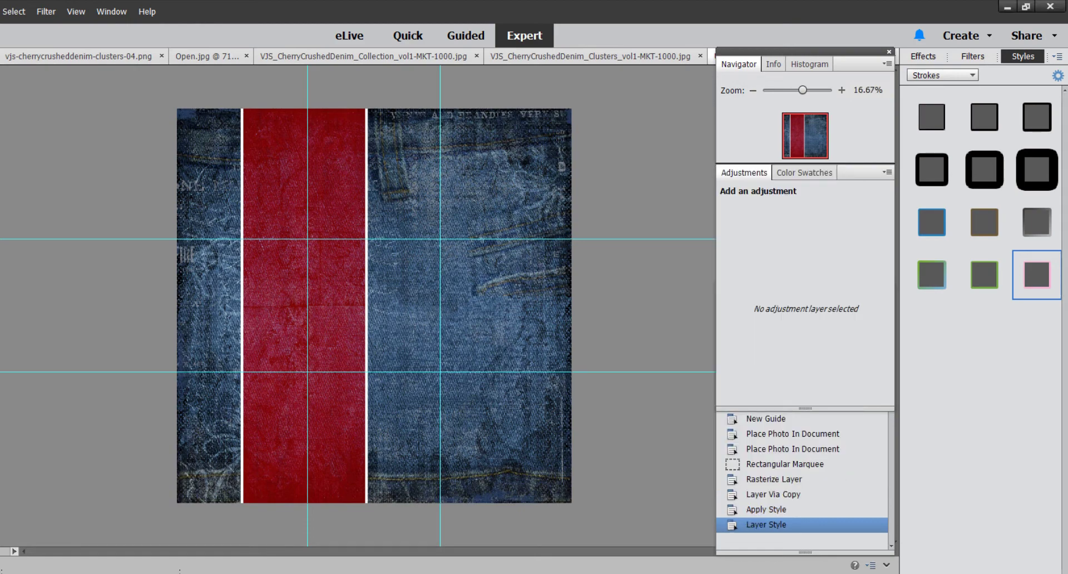
Create a blank layer above the red strip and merge it with the strip layer
key(F11)
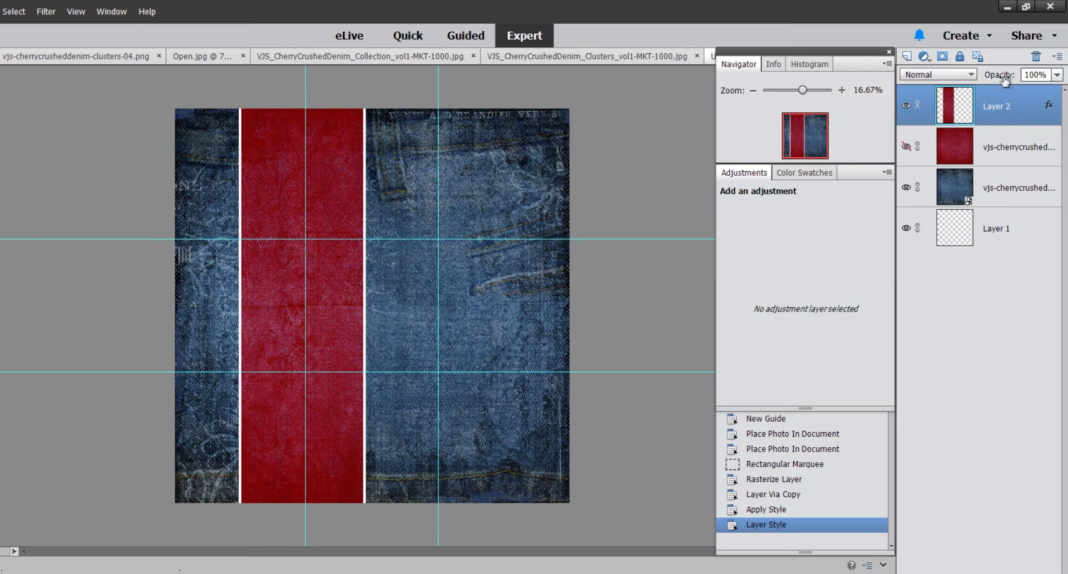
click(906, 58)
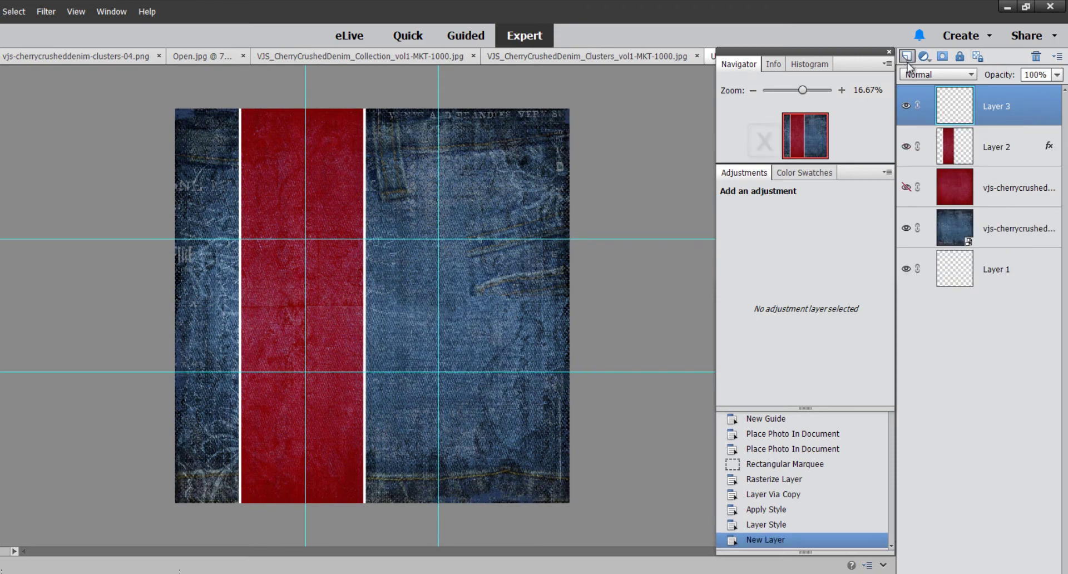
ctrl+click(1006, 147)
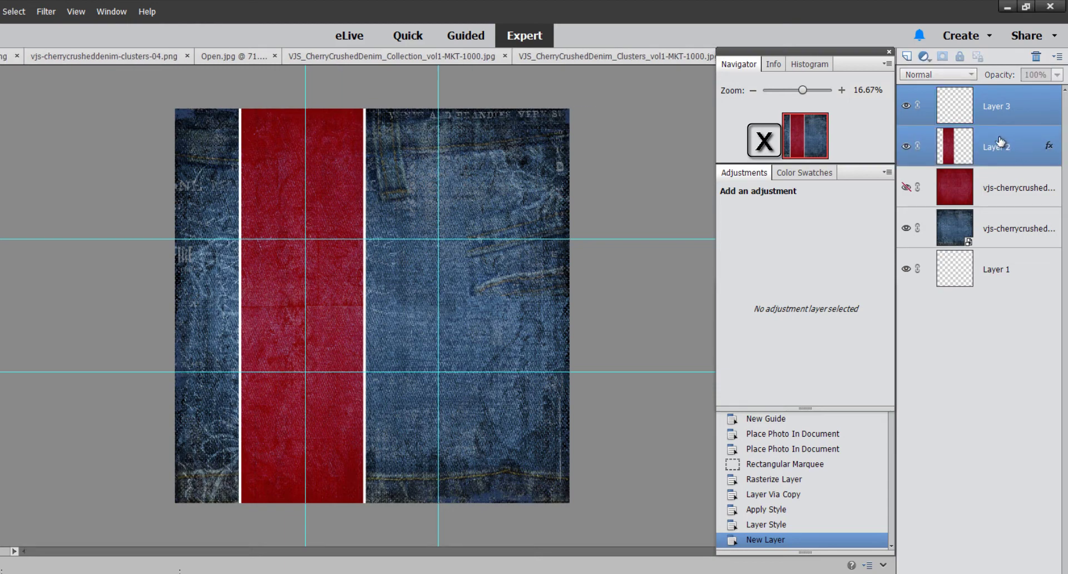
right_click(1005, 144)
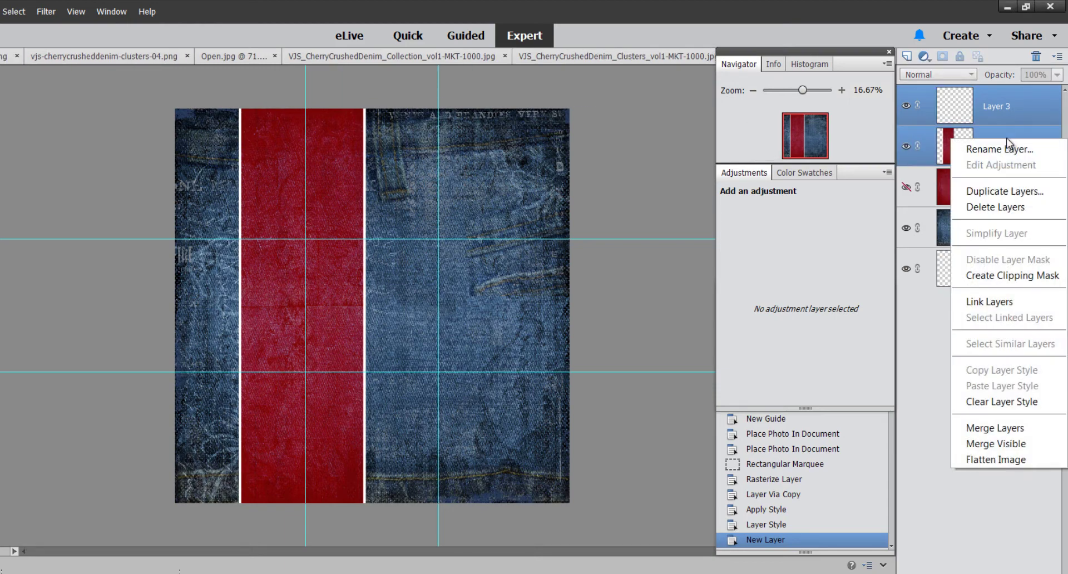
click(995, 428)
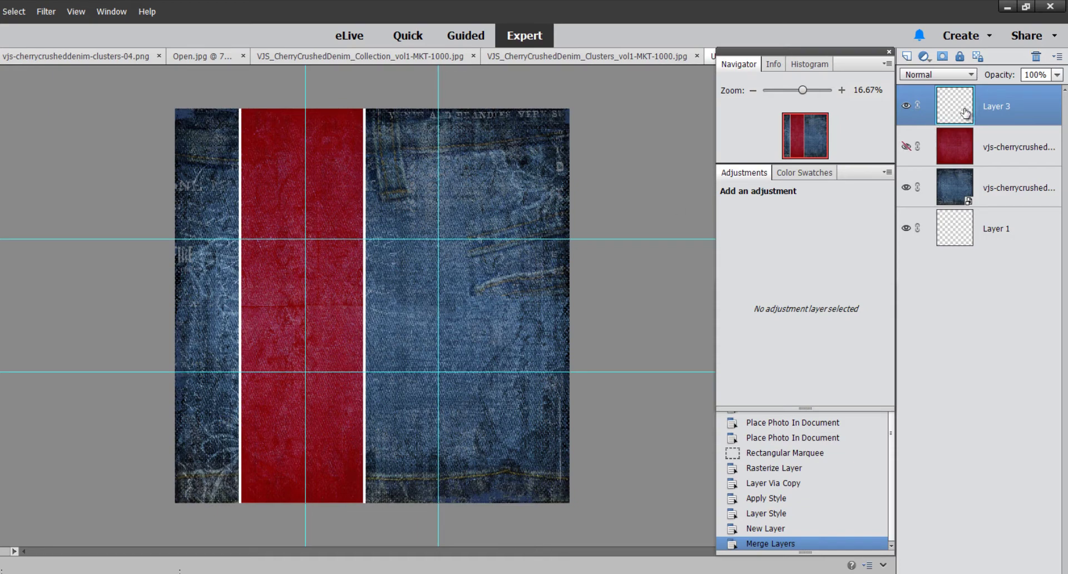
Apply the low drop shadow style from the Drop Shadows set to the merged red strip layer
click(950, 572)
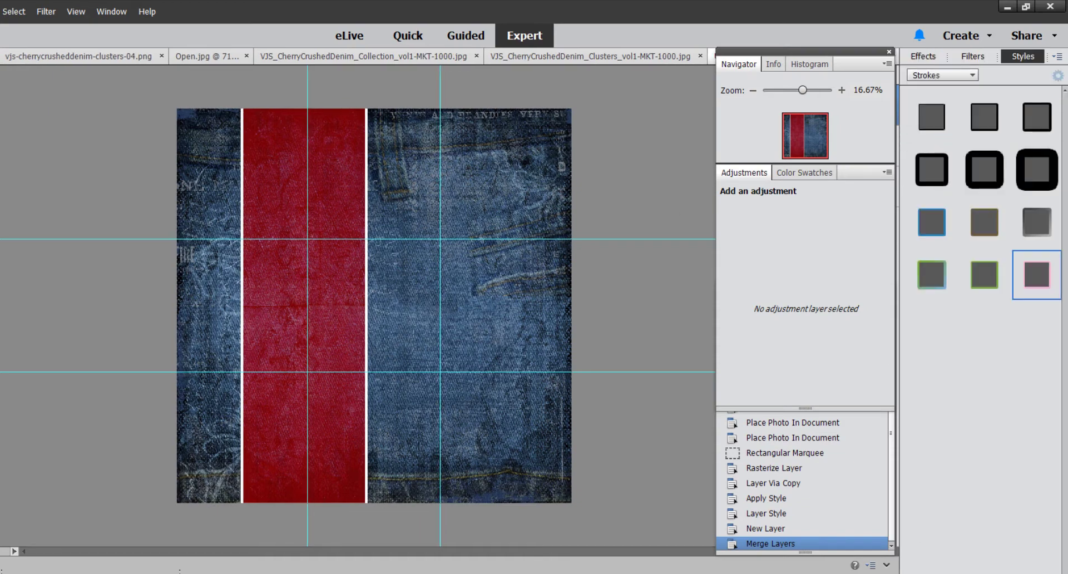
click(972, 74)
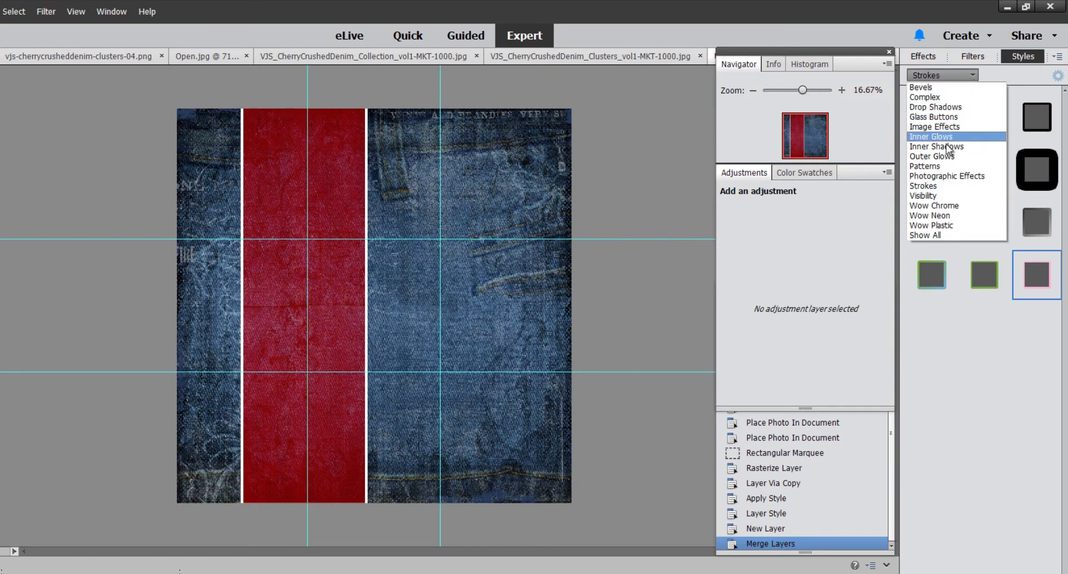
click(953, 107)
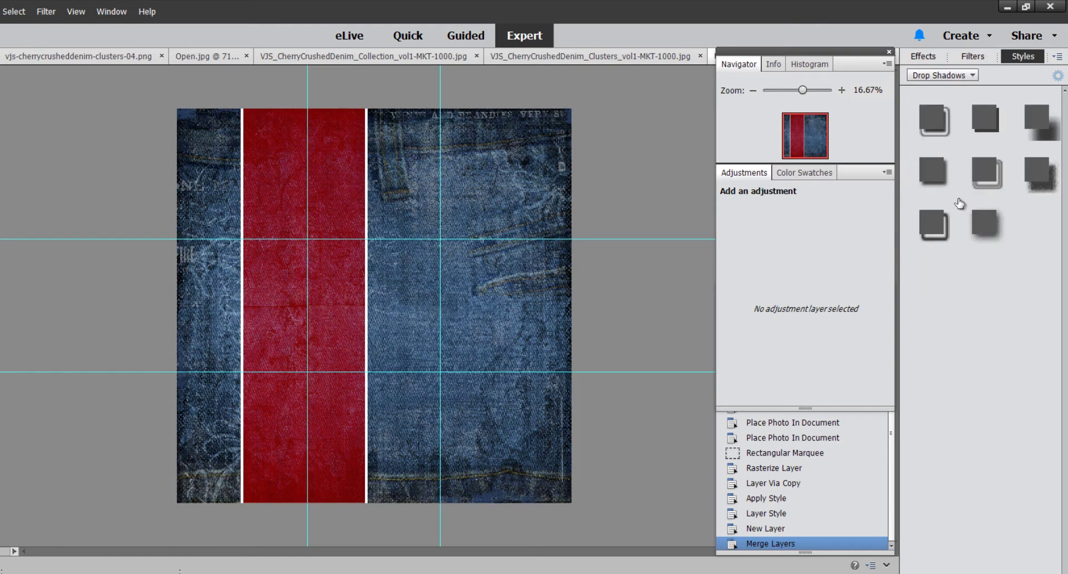
drag(939, 177, 406, 342)
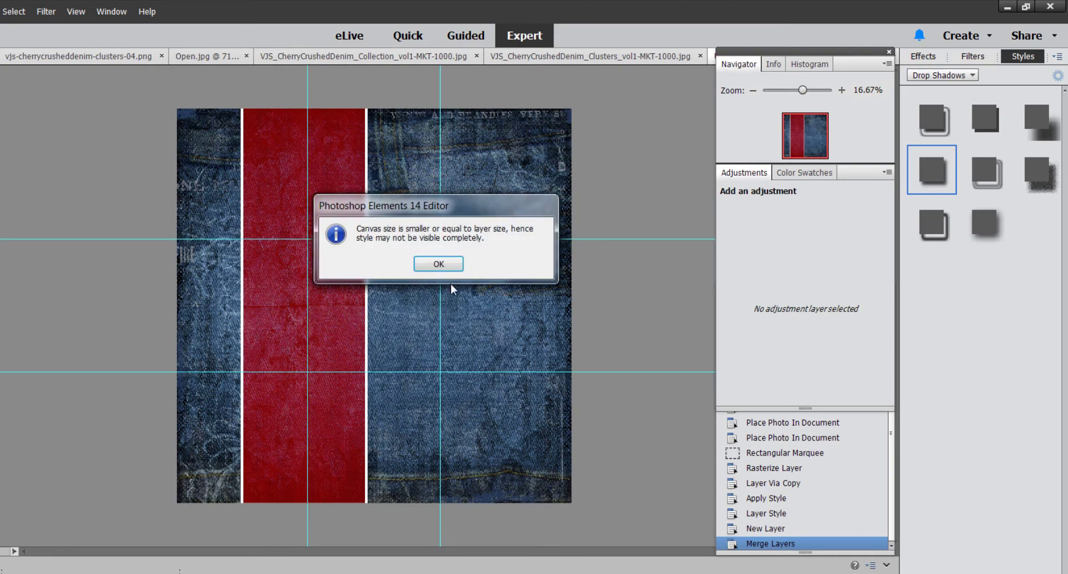
click(438, 263)
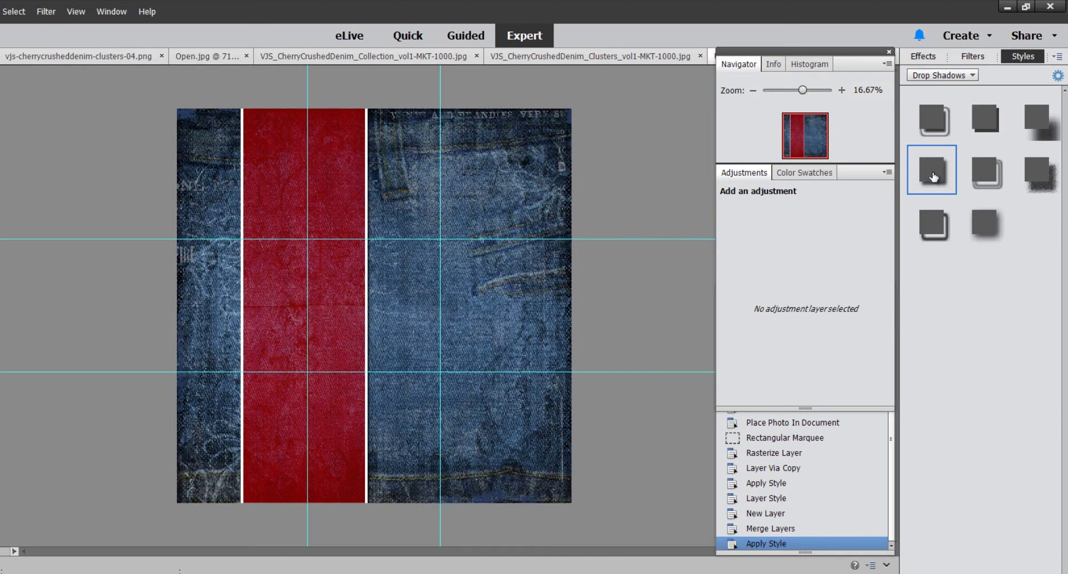
Set the red strip's drop shadow to a 29 px size, 20 px distance and 75% opacity
click(1057, 76)
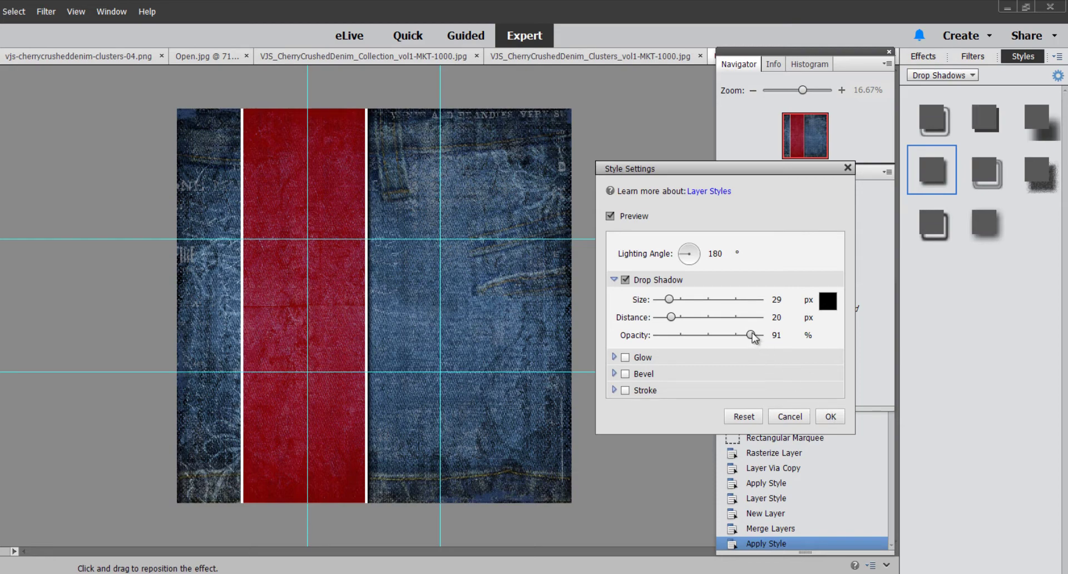
key(Tab)
drag(750, 335, 735, 336)
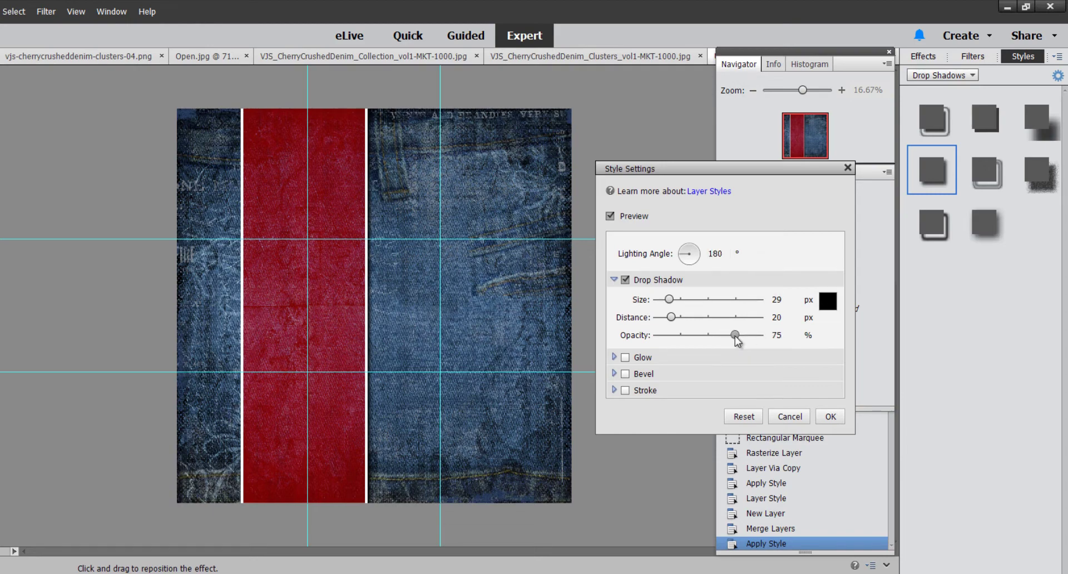
click(835, 416)
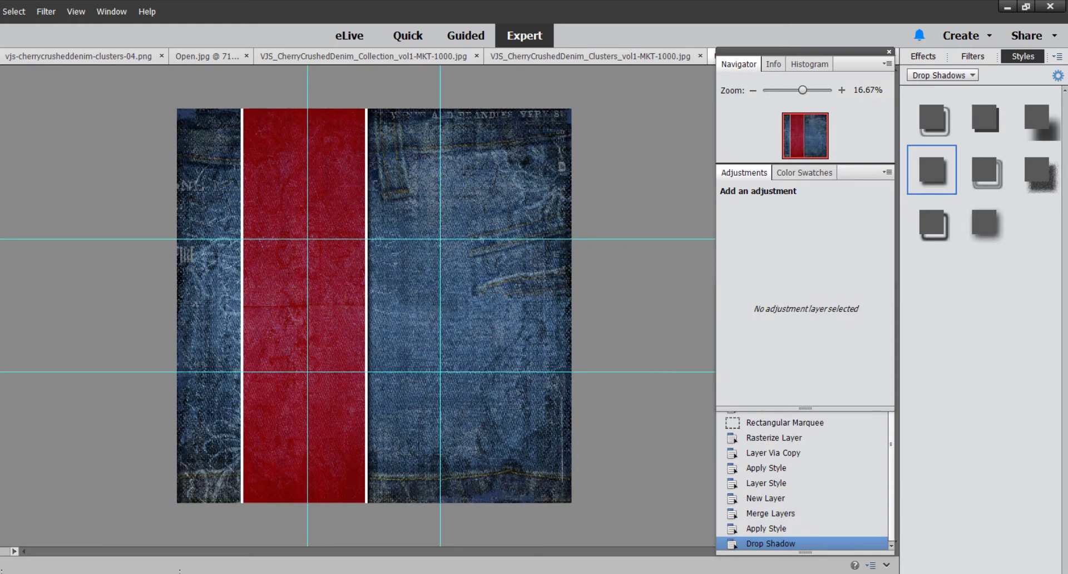
Place the Basic White 20px frame over the red strip and stretch it into a tall portrait frame centred on the left vertical guide
key(F7)
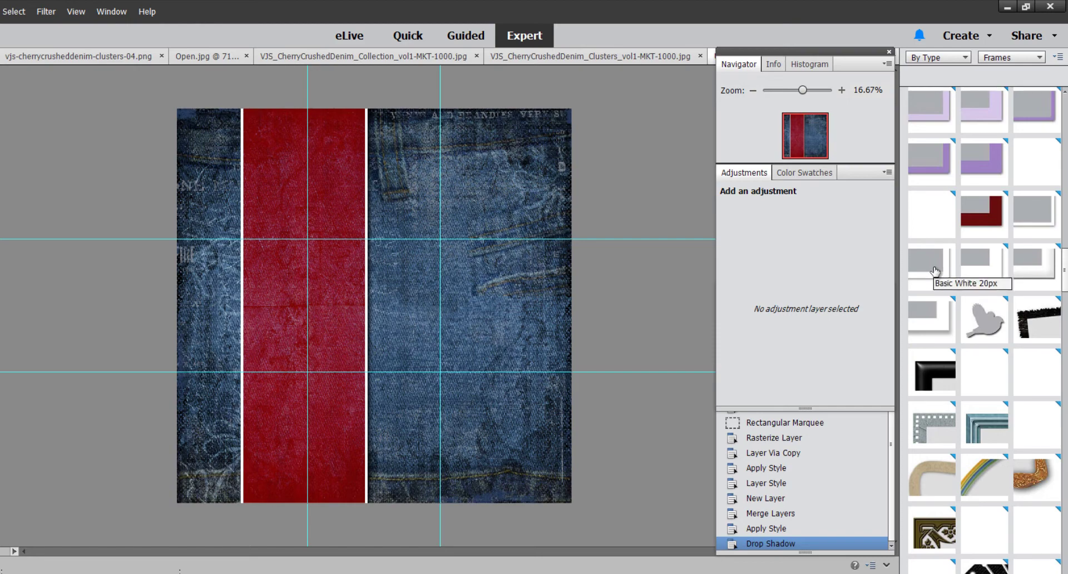
drag(936, 270, 314, 305)
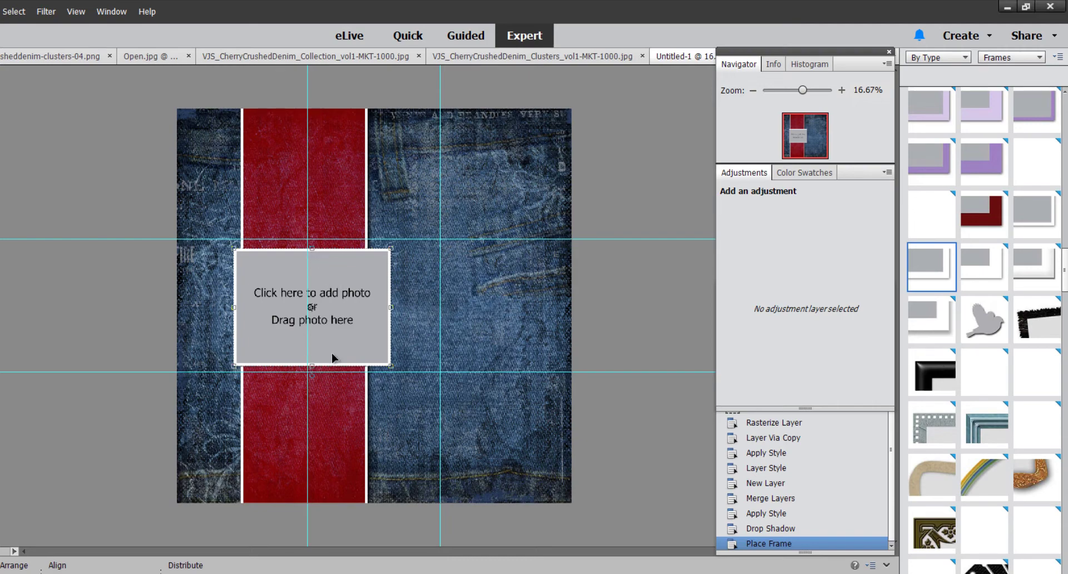
drag(312, 365, 316, 405)
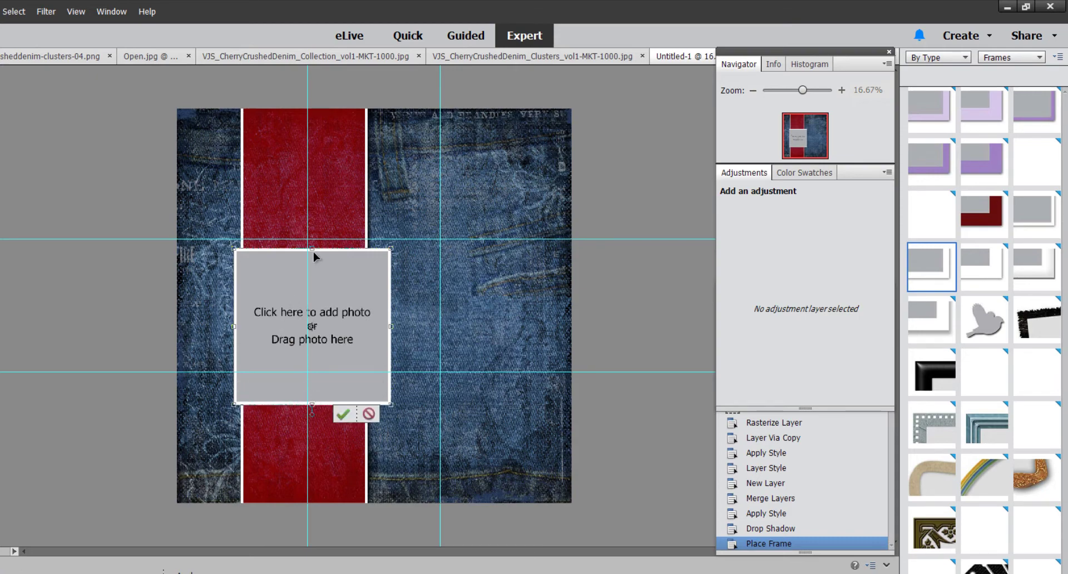
drag(311, 248, 304, 210)
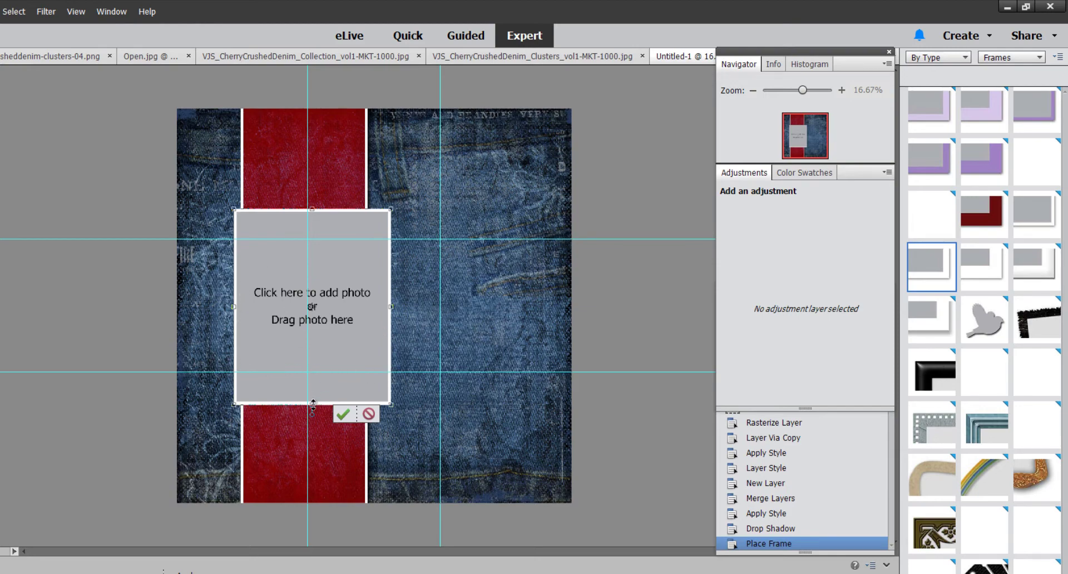
click(311, 206)
drag(311, 206, 311, 205)
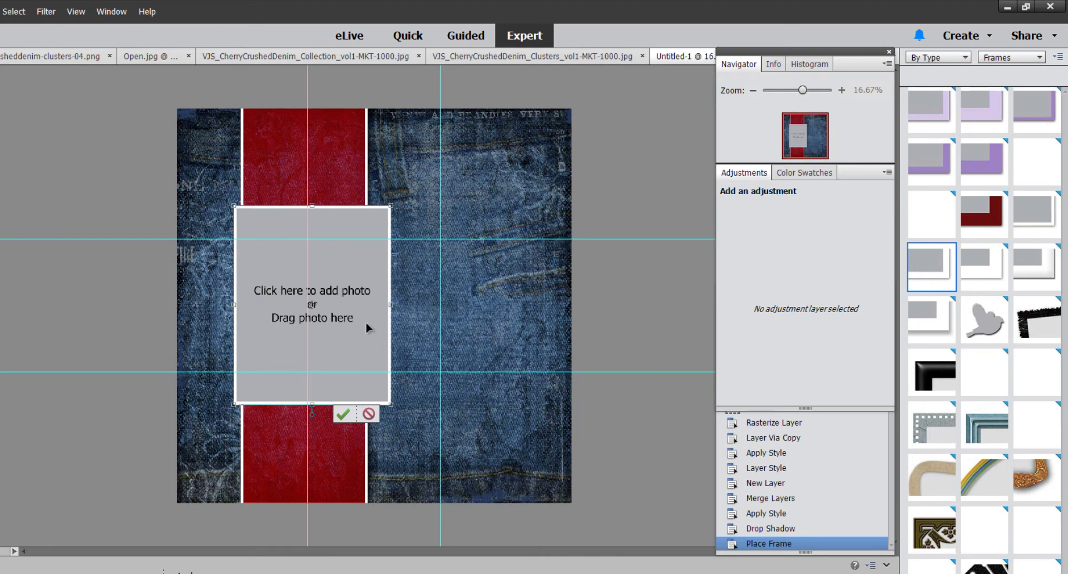
drag(374, 332, 365, 332)
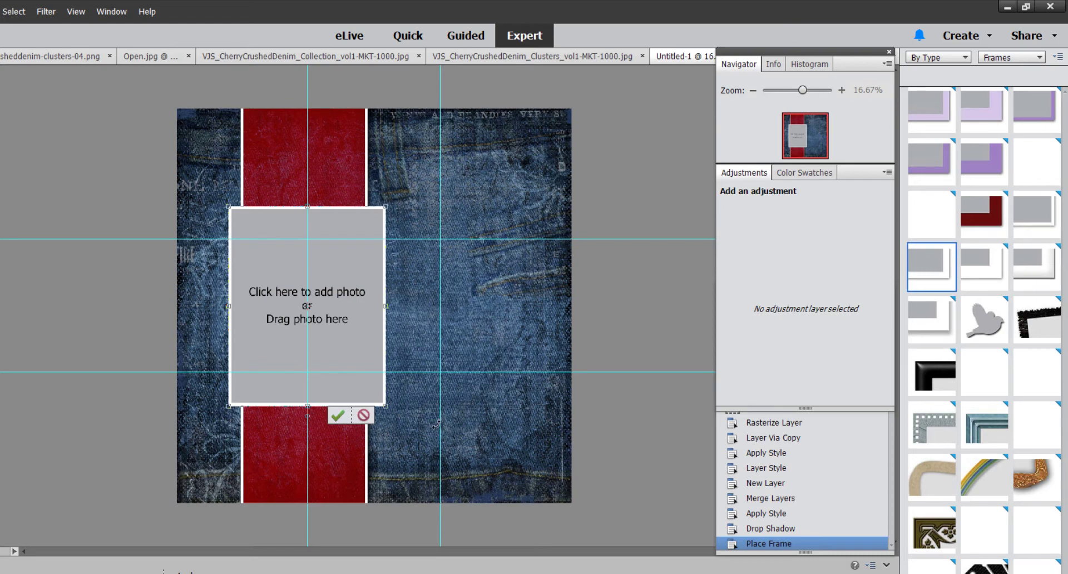
click(337, 417)
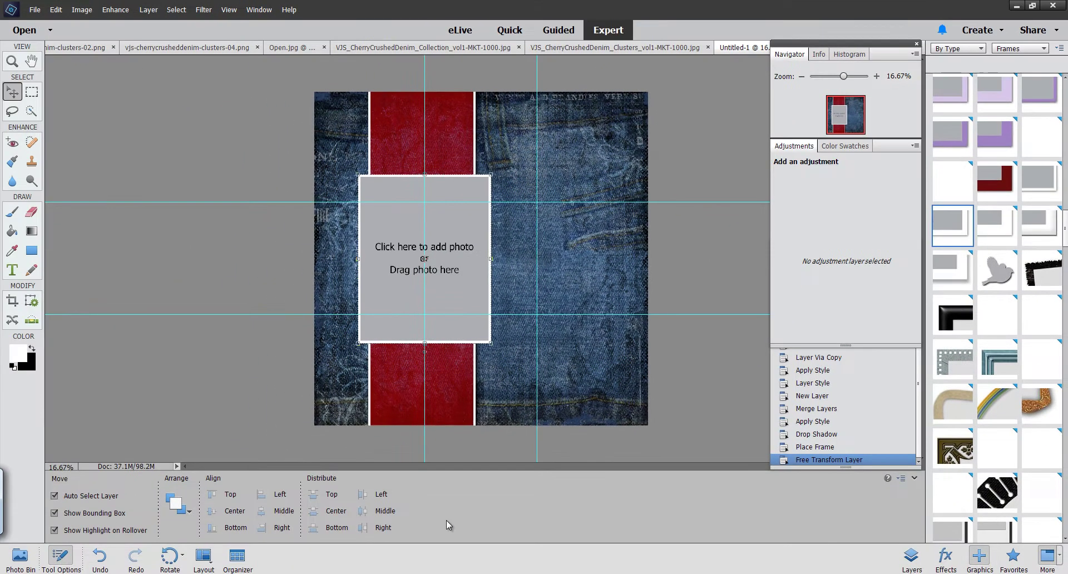
Fill the frame with the photo of the girl in the green beret and shift the photo down to show more above the hat
click(21, 560)
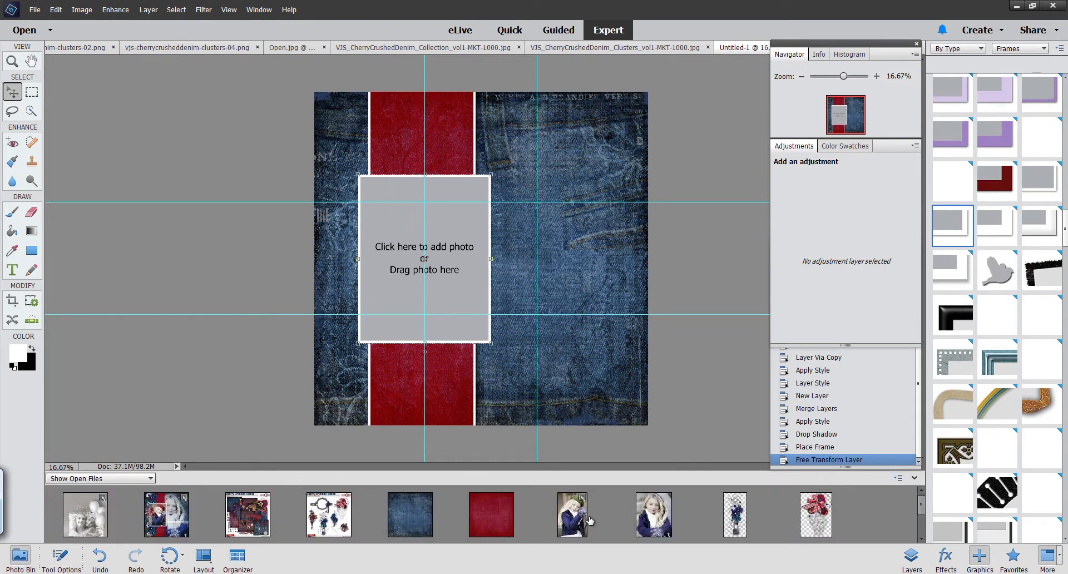
drag(577, 523, 428, 260)
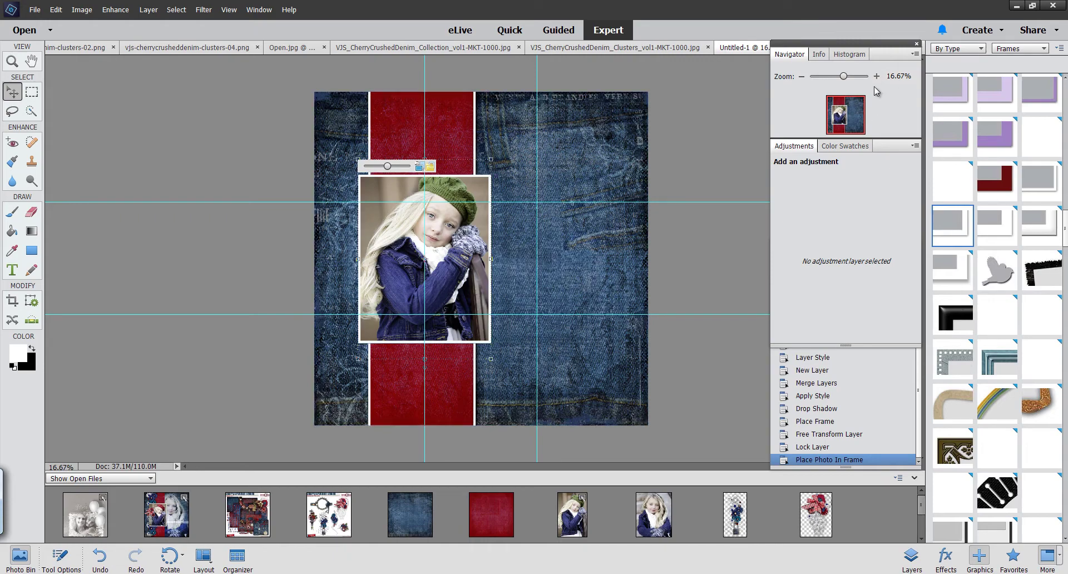
drag(846, 78, 828, 78)
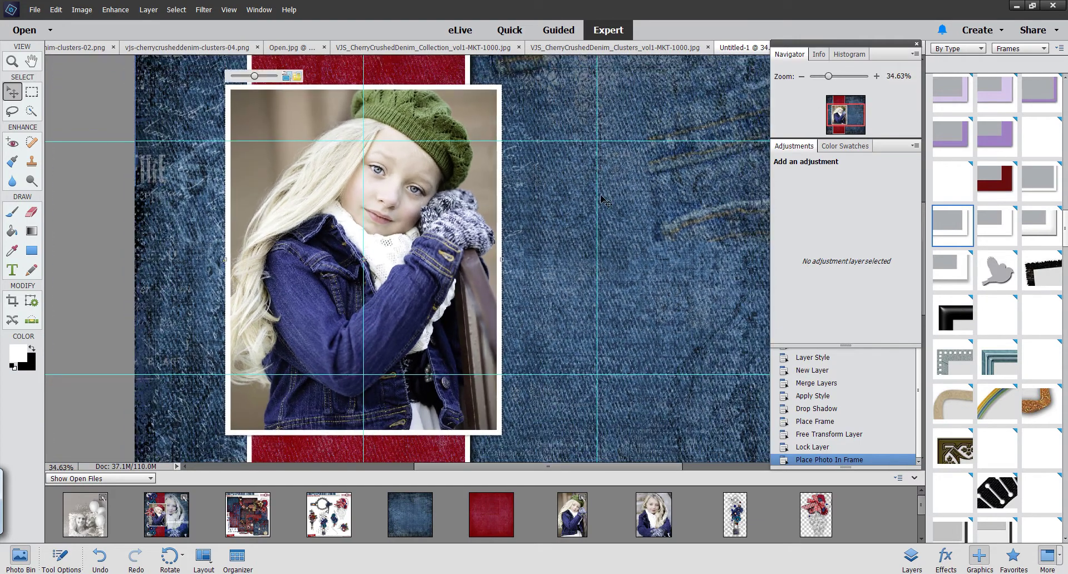
drag(427, 243, 426, 264)
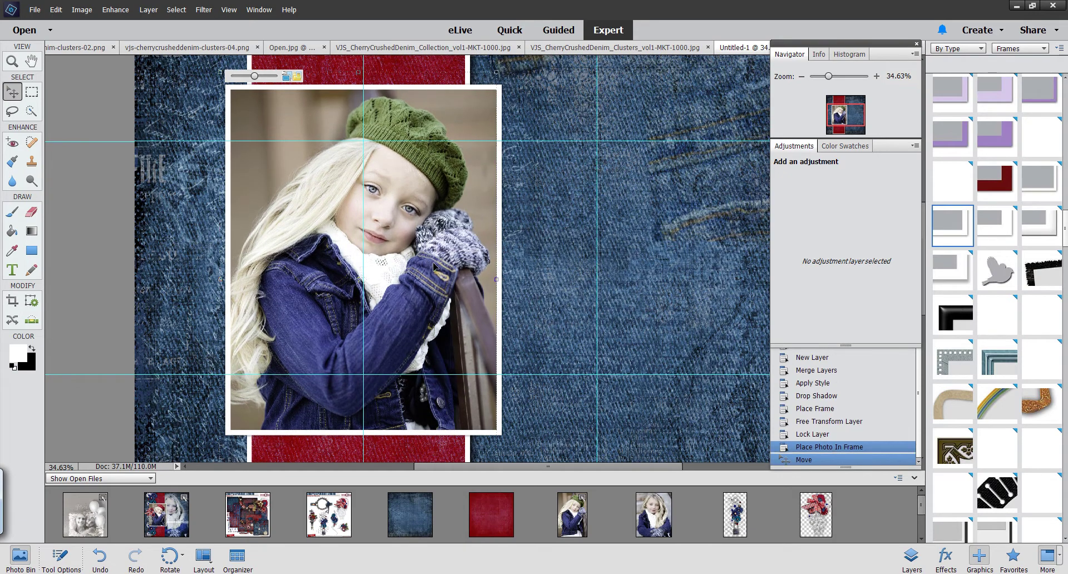
click(556, 275)
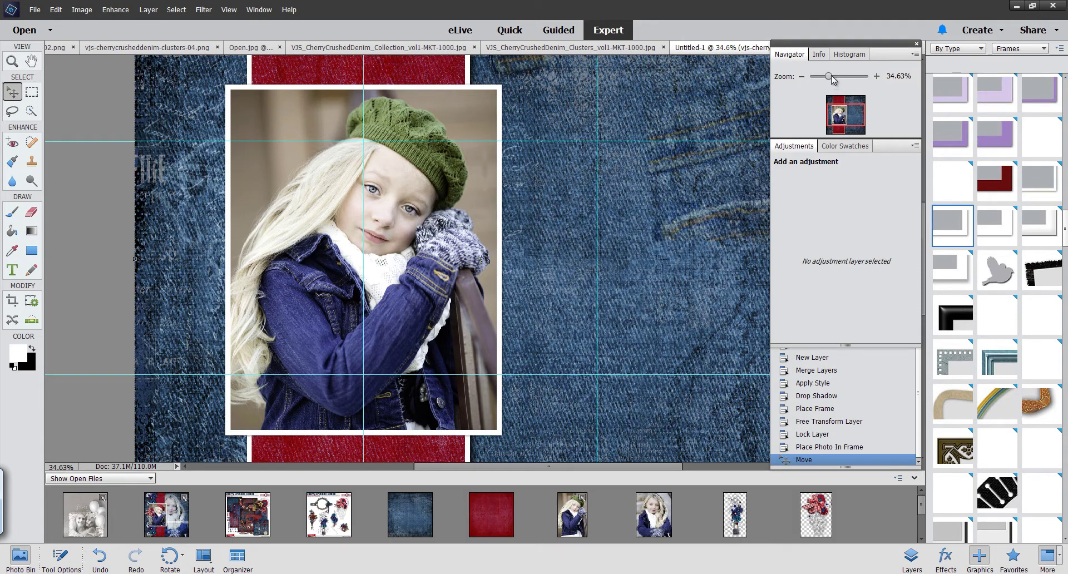
Add a Hue/Saturation adjustment layer clipped to the framed photo and invert its mask to black
drag(829, 77, 832, 79)
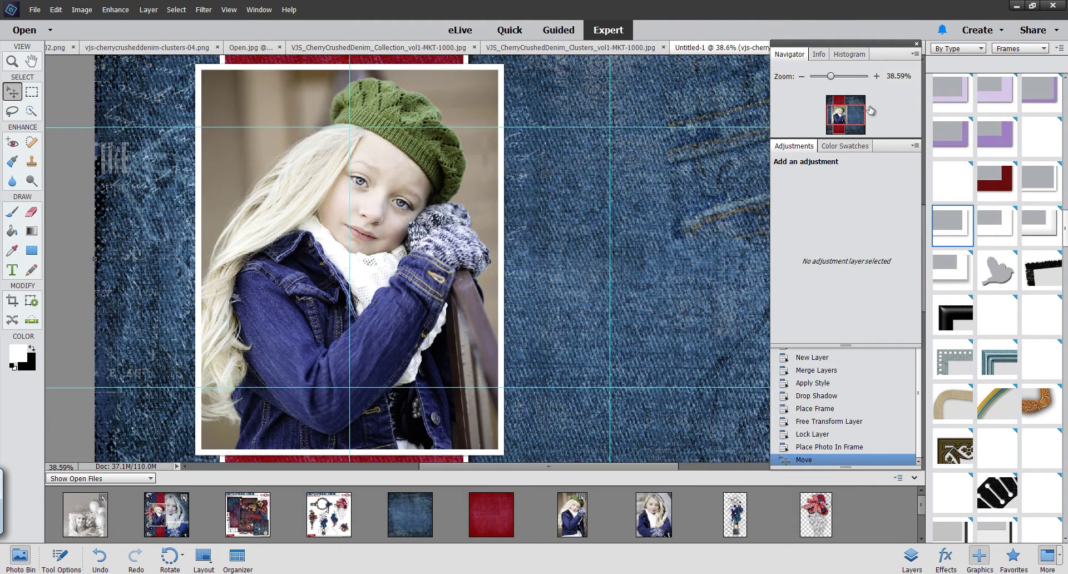
click(910, 556)
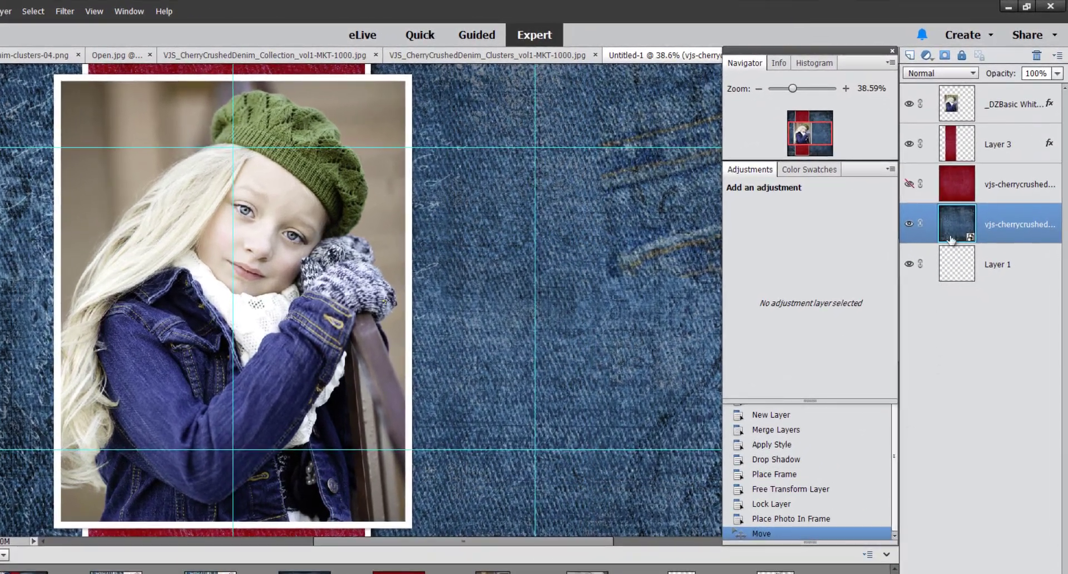
click(999, 100)
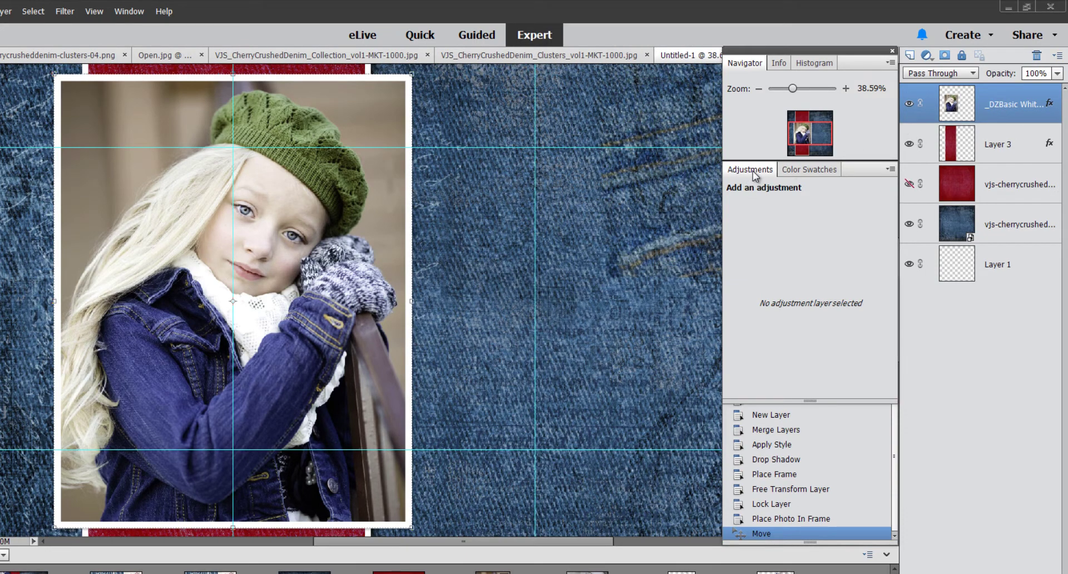
click(891, 171)
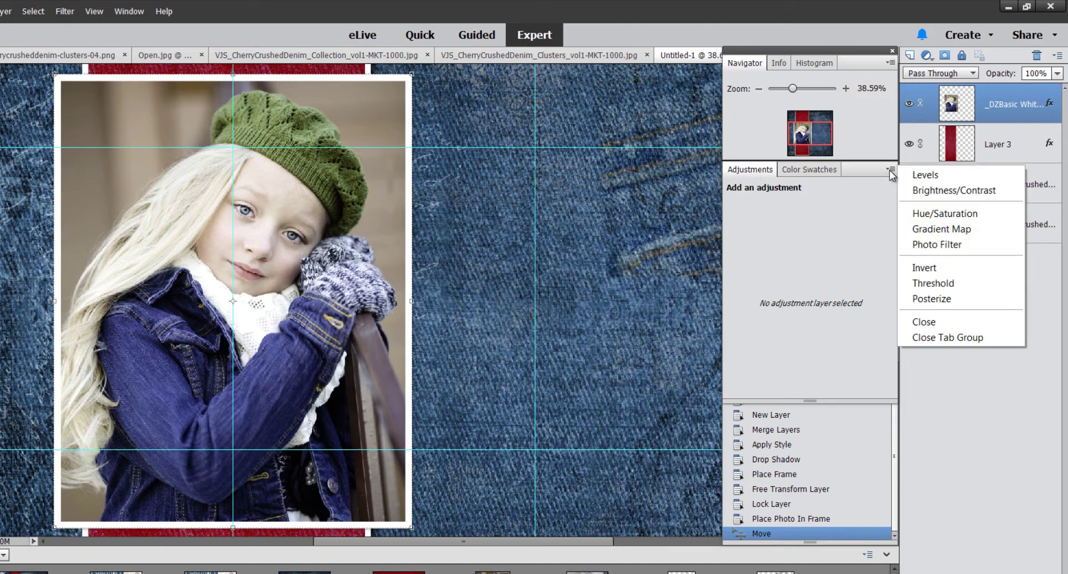
click(927, 217)
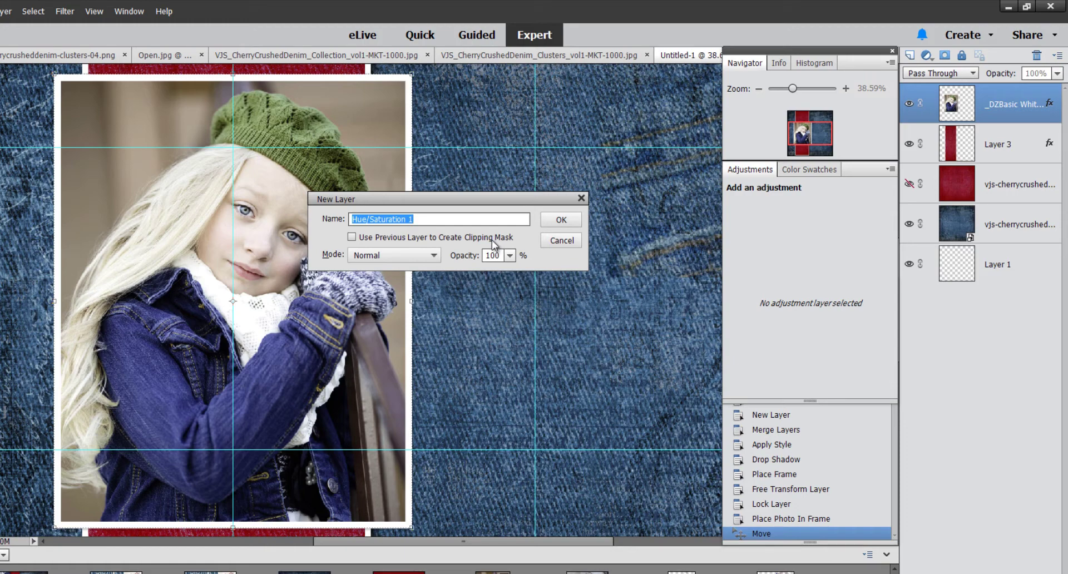
click(351, 238)
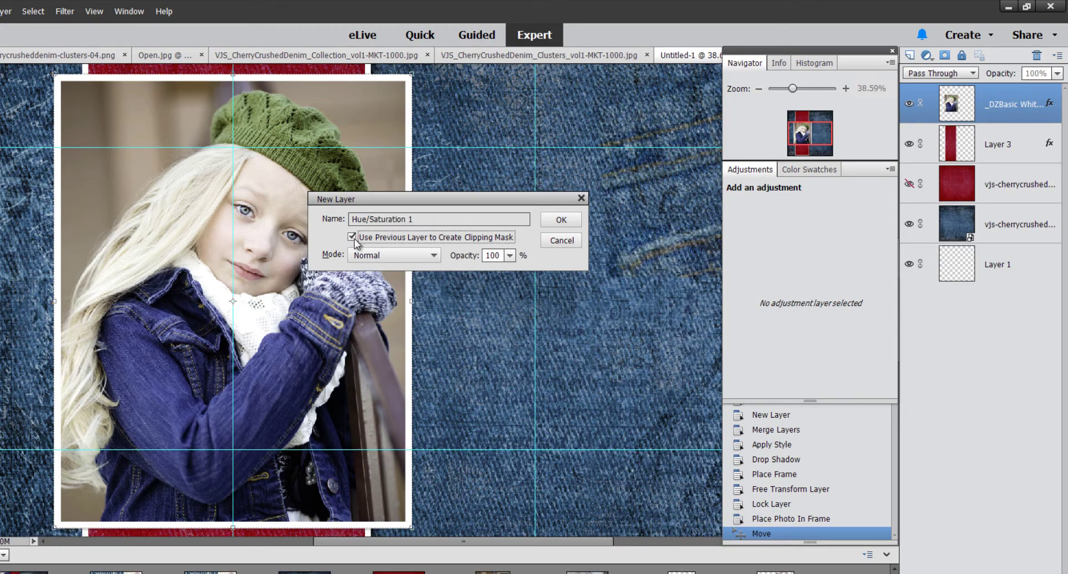
click(561, 220)
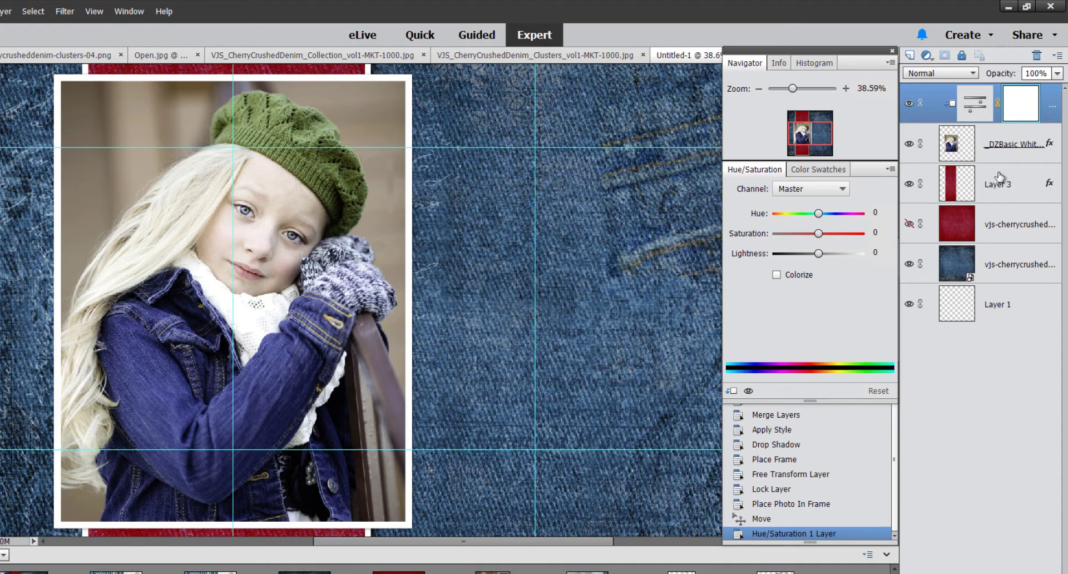
key(ctrl+i)
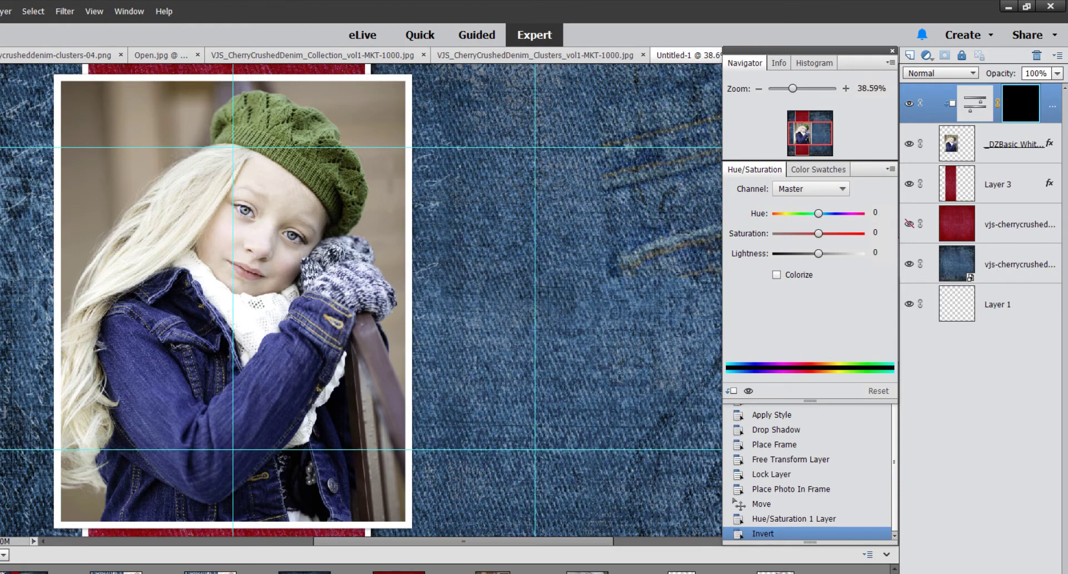
Dab over the green beret on the adjustment layer's mask with the soft 100 px brush from the default brushes
key(b)
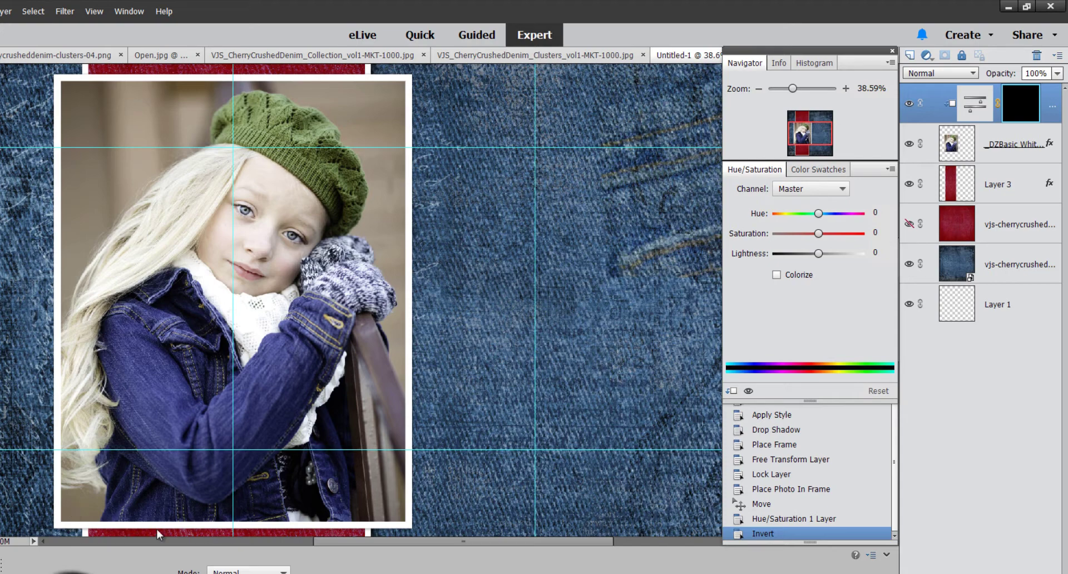
click(90, 571)
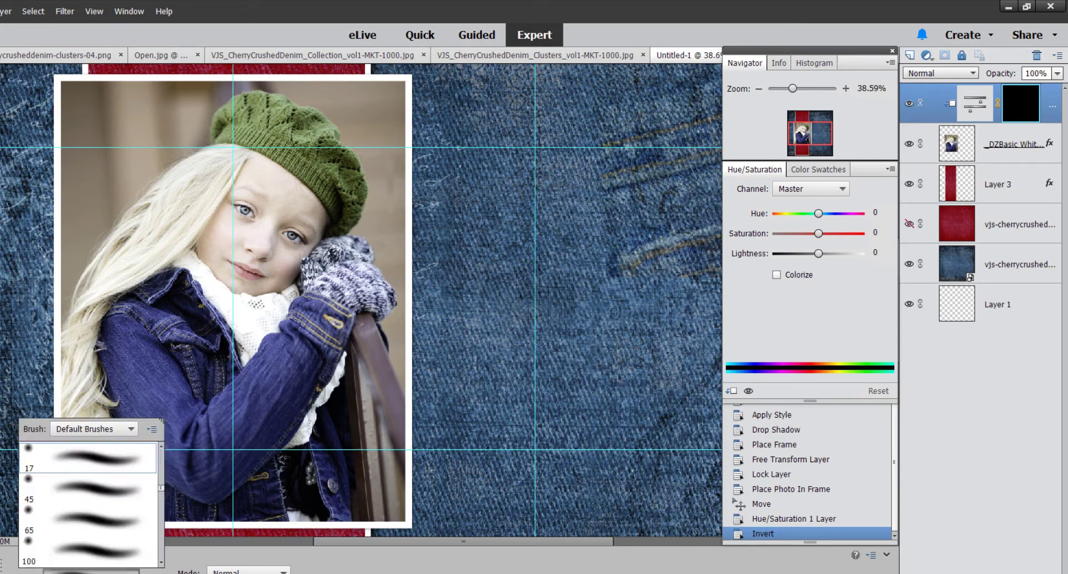
scroll(163, 488, down, 3)
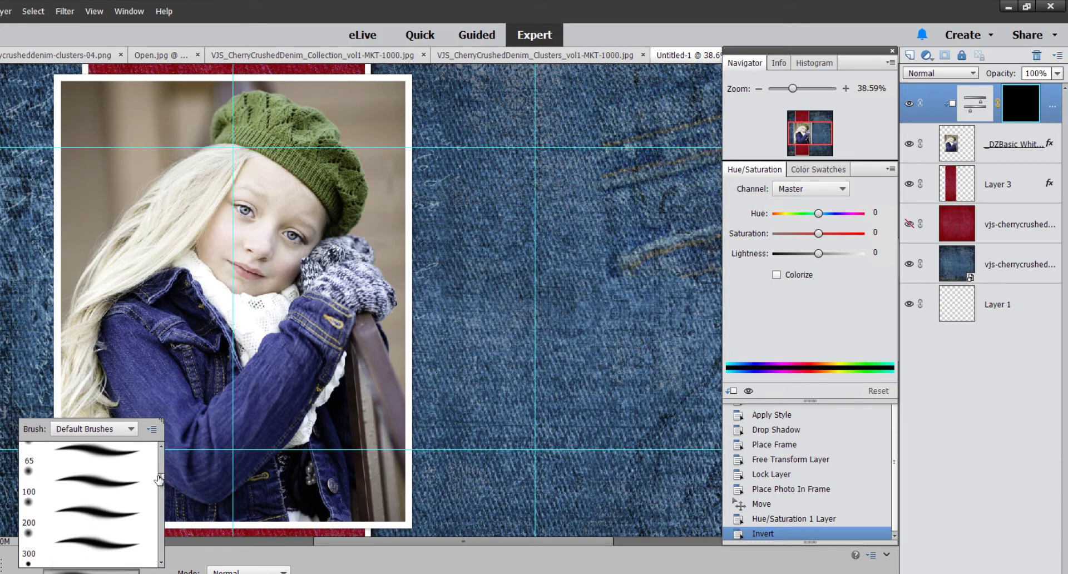
click(93, 484)
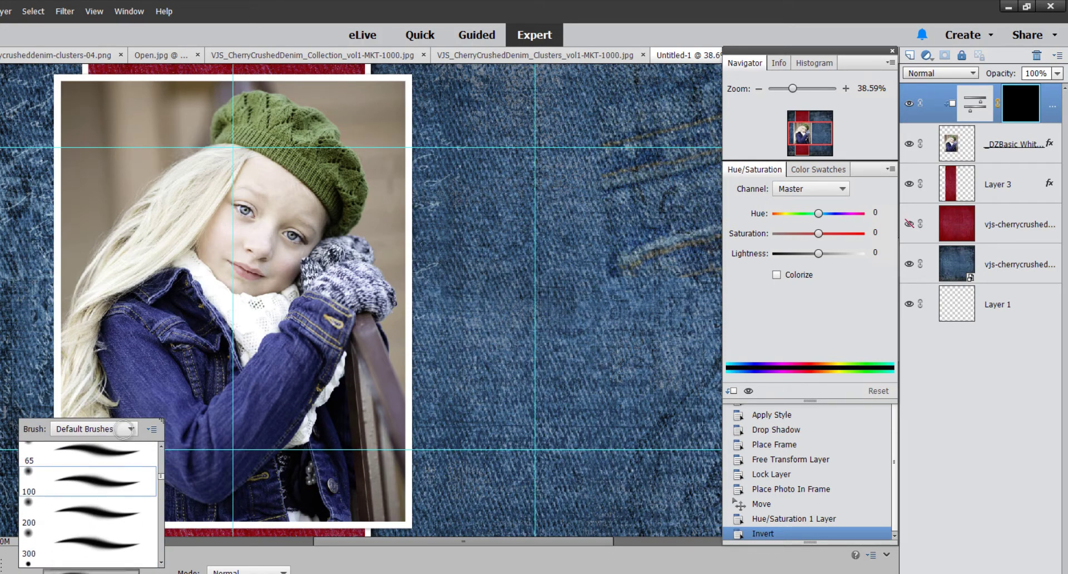
click(300, 134)
click(281, 125)
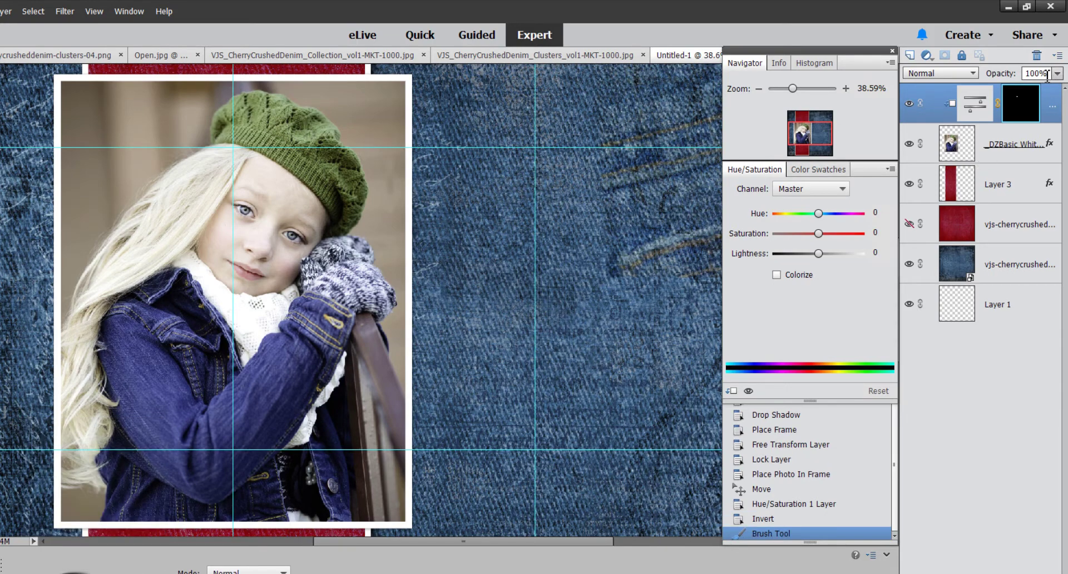
drag(793, 89, 808, 87)
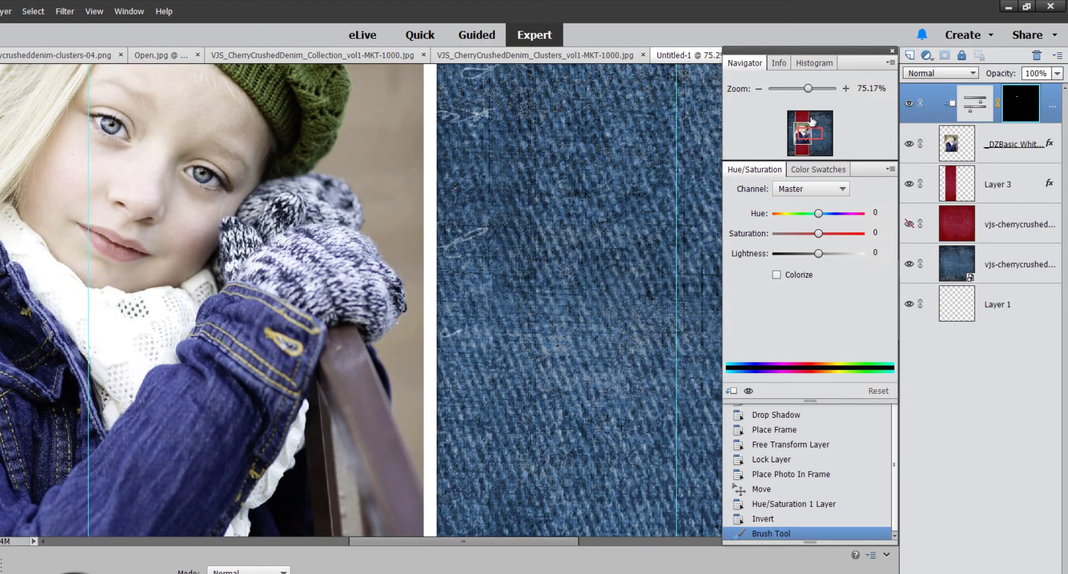
drag(307, 194, 420, 456)
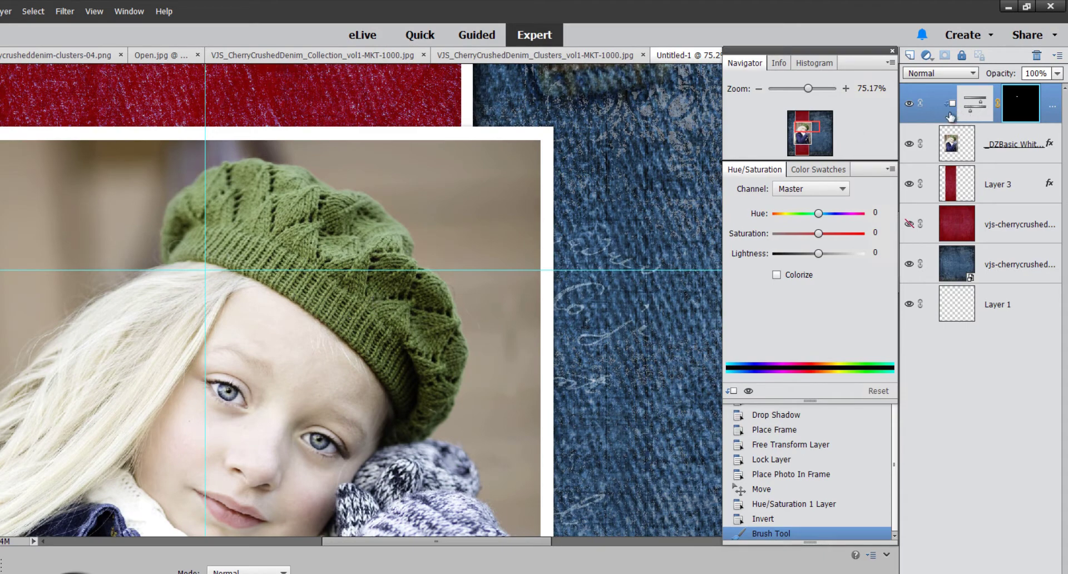
click(342, 261)
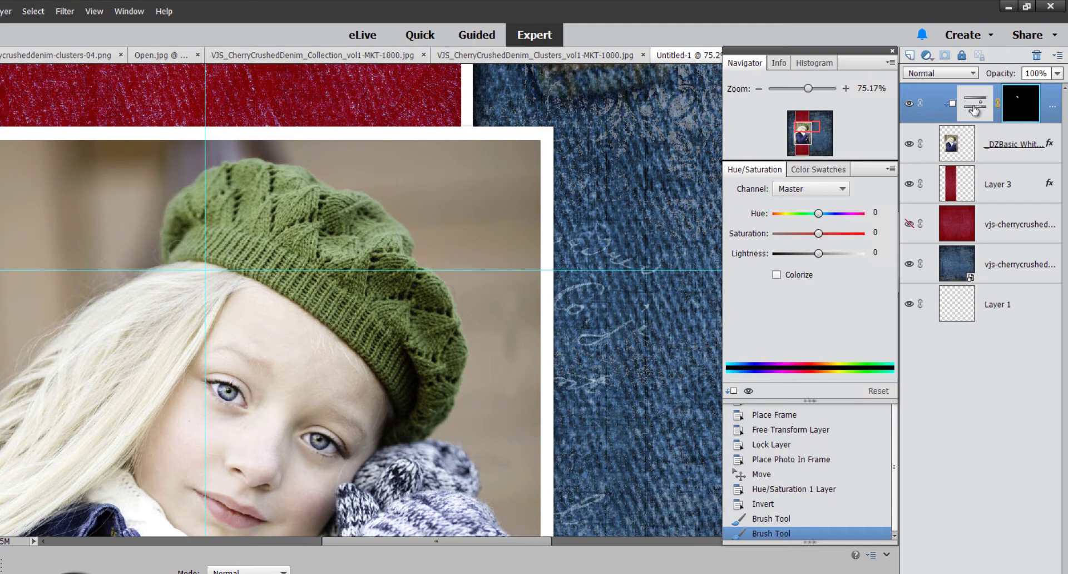
Set the Greens channel of the Hue/Saturation adjustment to hue -180 and saturation +49
click(974, 108)
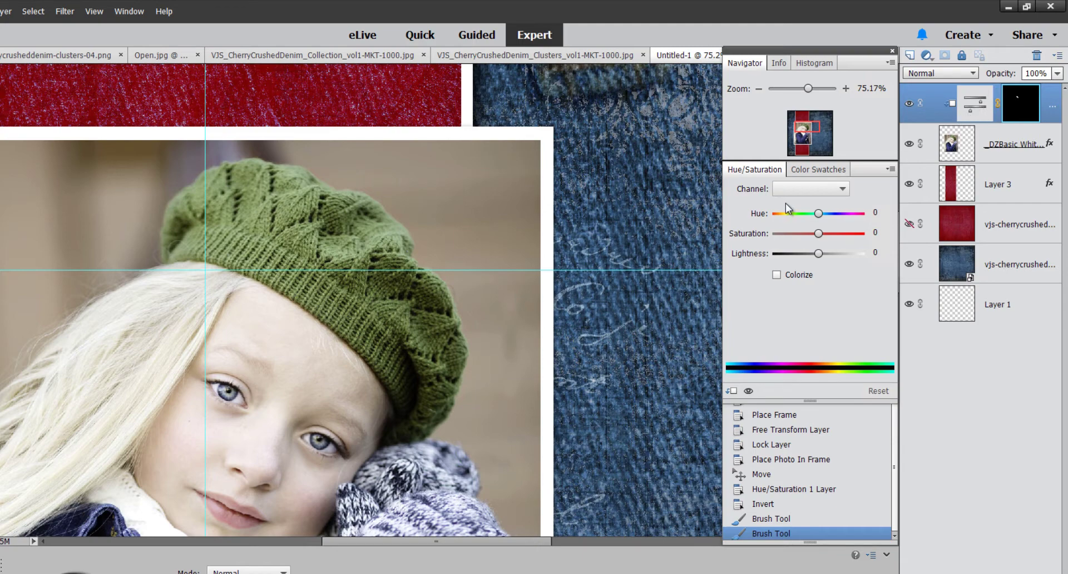
click(844, 191)
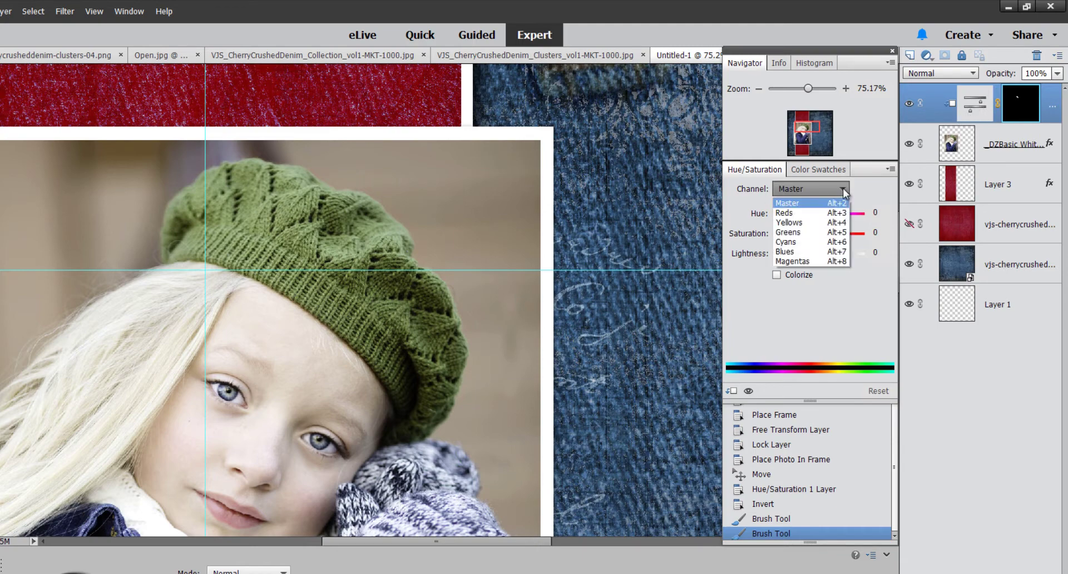
click(806, 232)
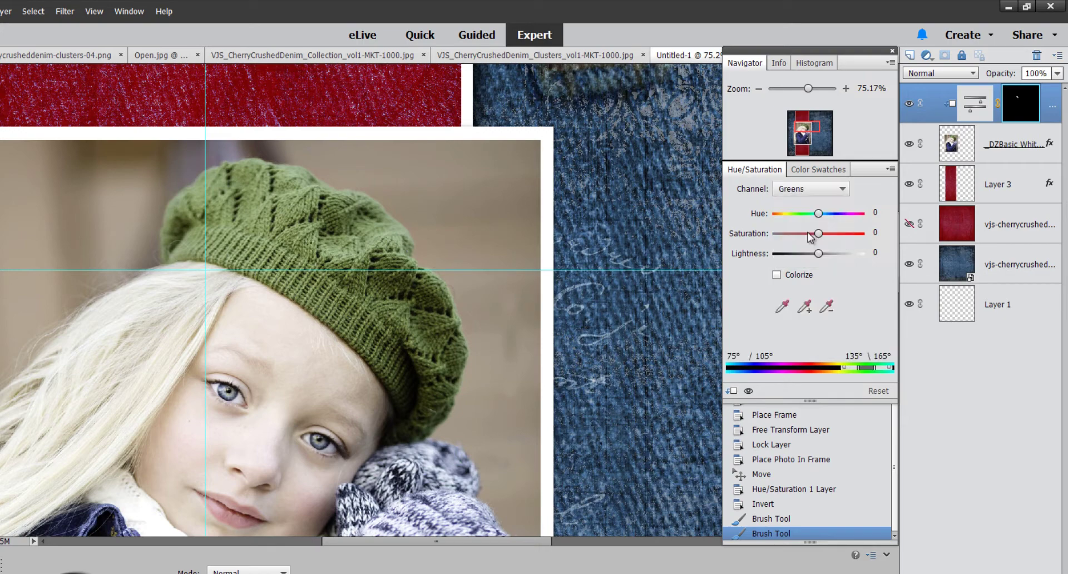
drag(818, 213, 774, 216)
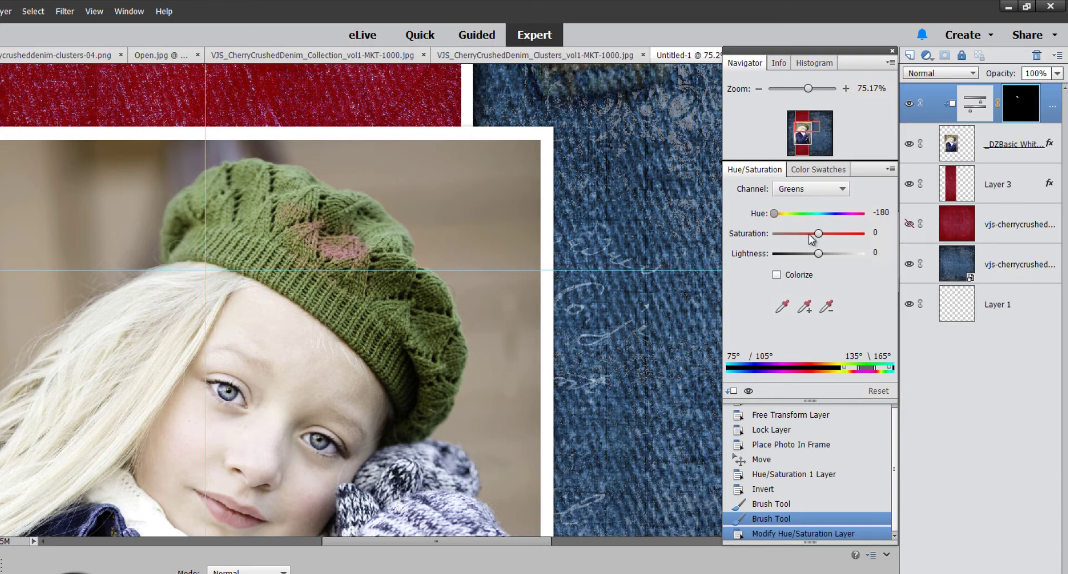
click(839, 235)
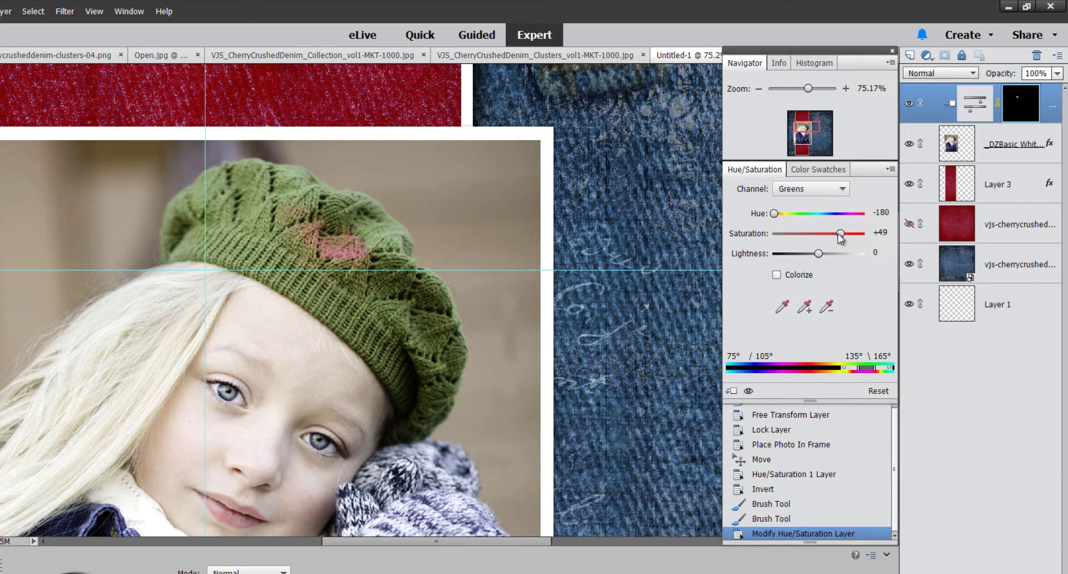
Paint the mask across the whole beret and set the adjustment's Yellows channel to hue -70 and saturation +41
mouse_move(294, 239)
mouse_down()
mouse_move(299, 231)
mouse_move(297, 243)
mouse_move(206, 238)
mouse_move(357, 295)
mouse_up()
mouse_move(406, 338)
mouse_down()
mouse_move(423, 399)
mouse_move(412, 312)
mouse_move(427, 332)
mouse_move(363, 240)
mouse_move(276, 194)
mouse_move(275, 202)
mouse_move(225, 192)
mouse_move(239, 195)
mouse_move(187, 216)
mouse_move(208, 206)
mouse_move(250, 211)
mouse_up()
click(834, 190)
click(837, 189)
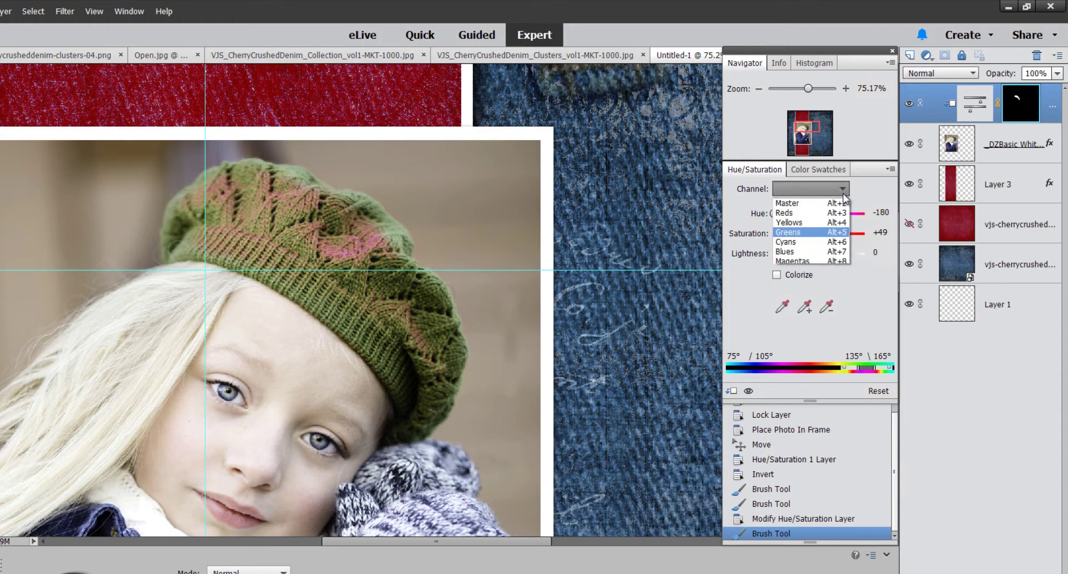
click(810, 224)
drag(821, 214, 795, 216)
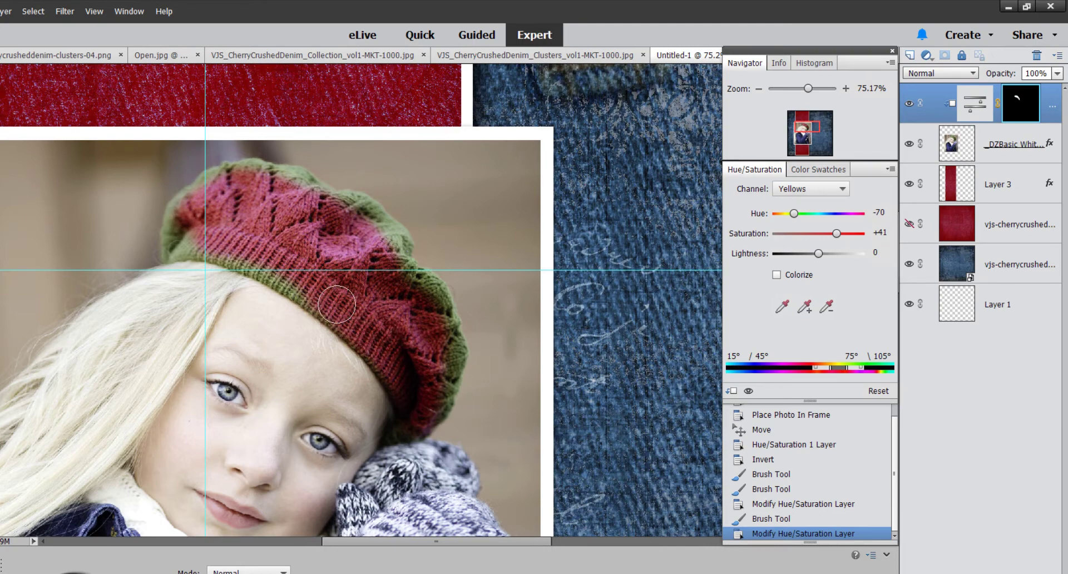
mouse_move(288, 269)
mouse_down()
mouse_move(187, 241)
mouse_move(196, 233)
mouse_move(177, 245)
mouse_move(188, 207)
mouse_move(233, 181)
mouse_move(216, 187)
mouse_move(266, 180)
mouse_move(251, 176)
mouse_move(369, 221)
mouse_move(355, 210)
mouse_move(392, 245)
mouse_move(382, 236)
mouse_move(403, 291)
mouse_move(414, 283)
mouse_move(434, 304)
mouse_move(423, 296)
mouse_move(445, 357)
mouse_move(429, 397)
mouse_up()
Touch up the mask along the beret's edges with the soft 17 px brush, swapping the foreground and background colours as needed
key(x)
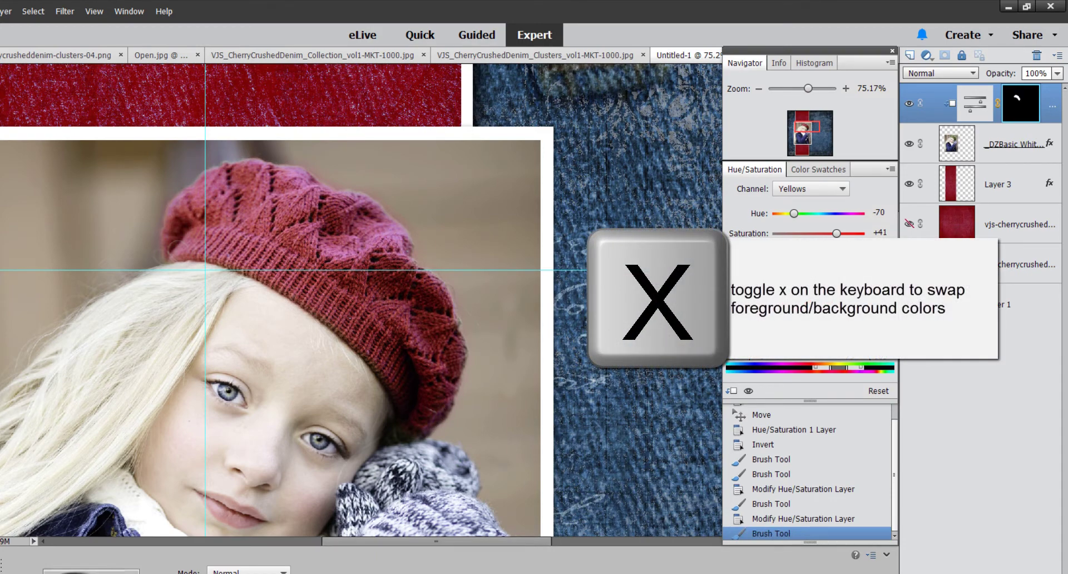
click(91, 571)
scroll(162, 478, up, 5)
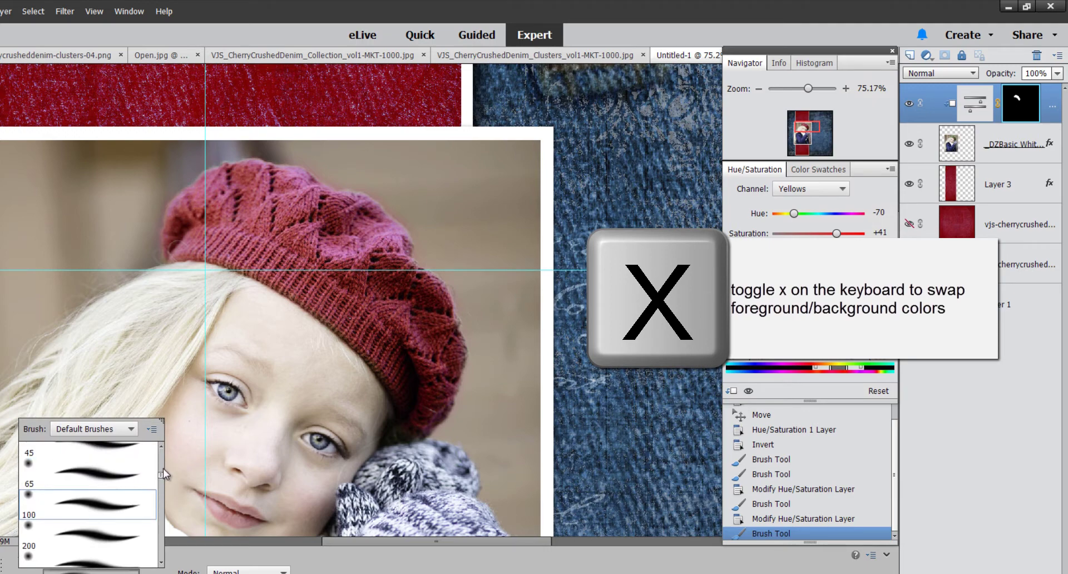
click(103, 487)
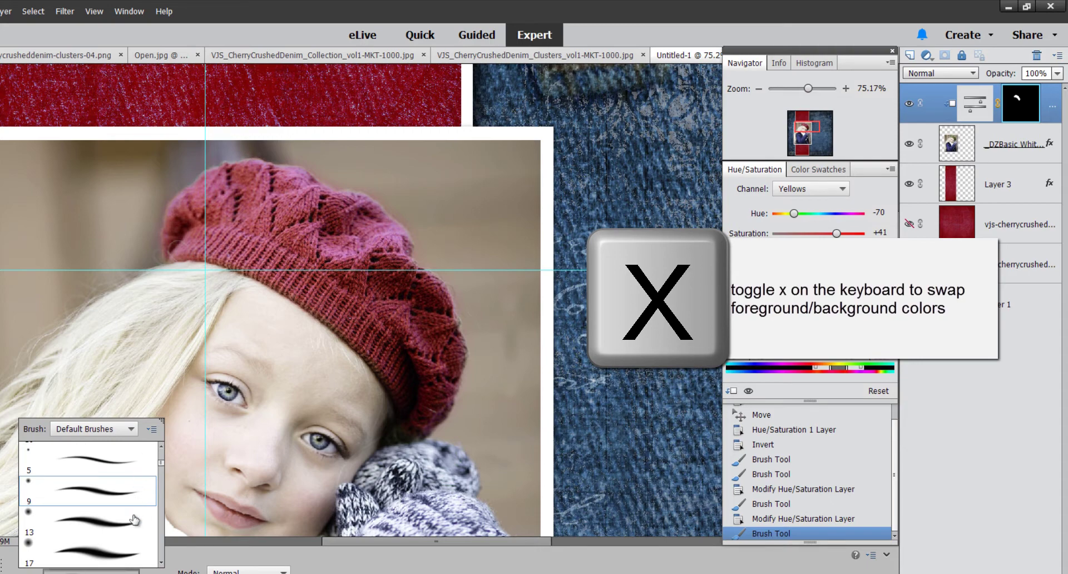
click(114, 553)
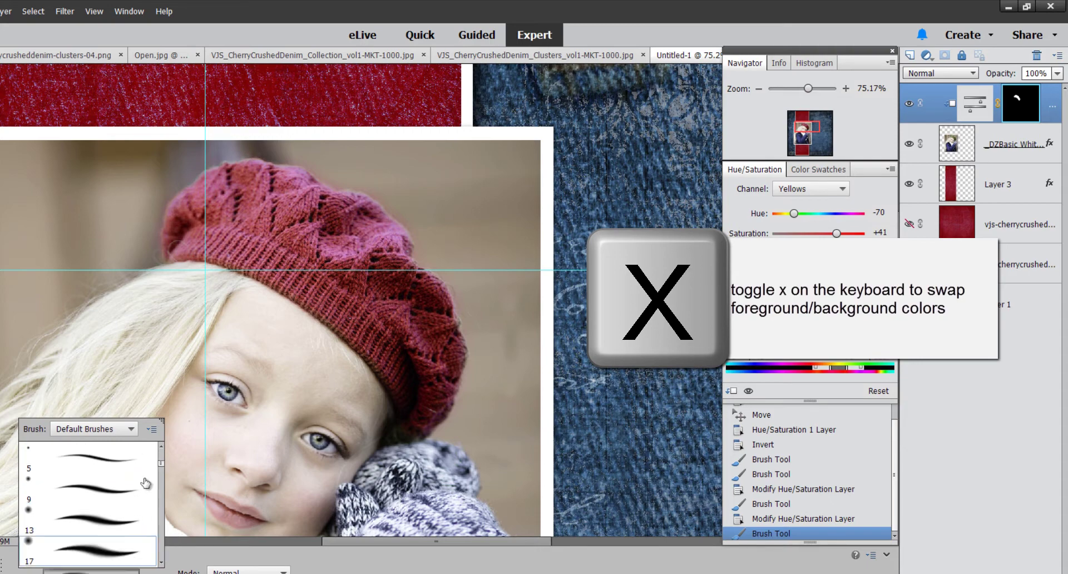
click(316, 176)
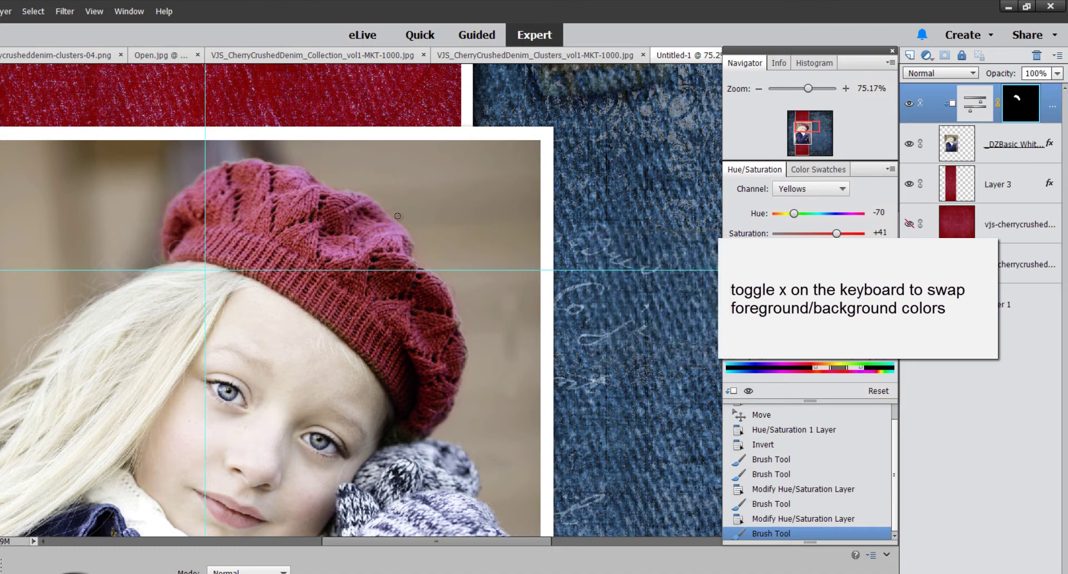
click(442, 241)
click(91, 571)
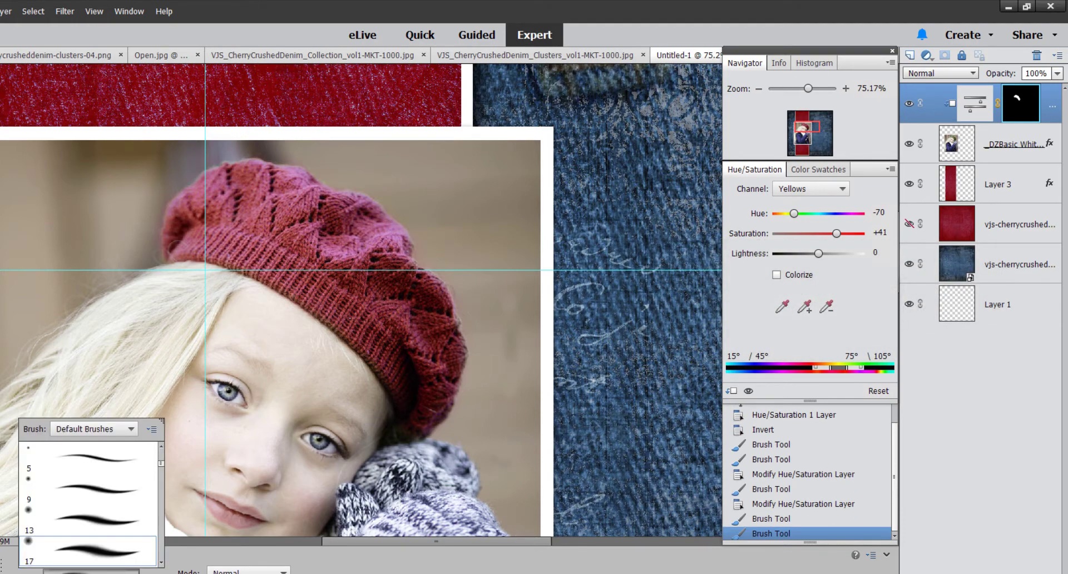
key(Escape)
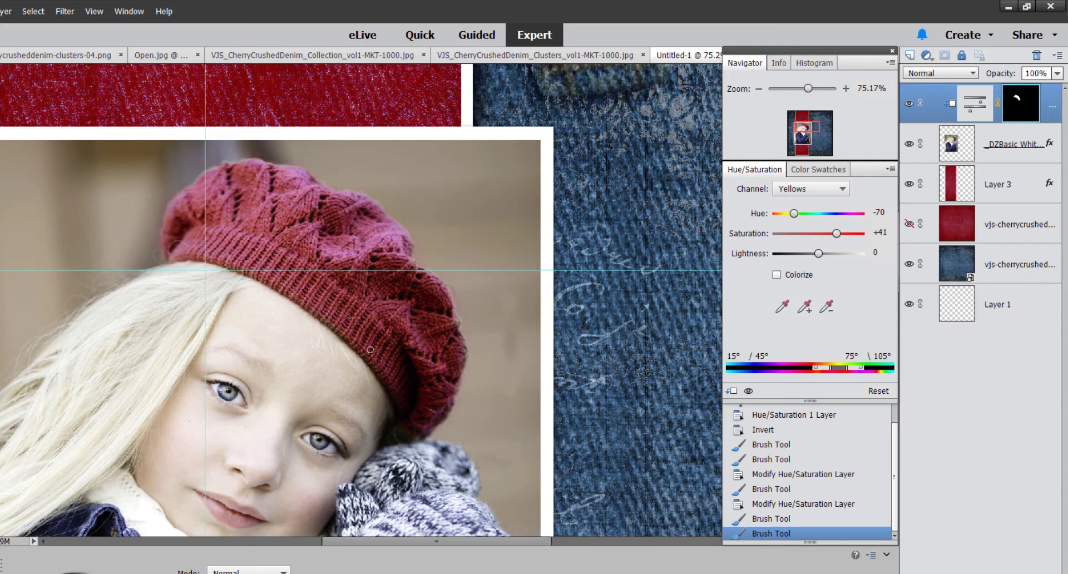
click(327, 310)
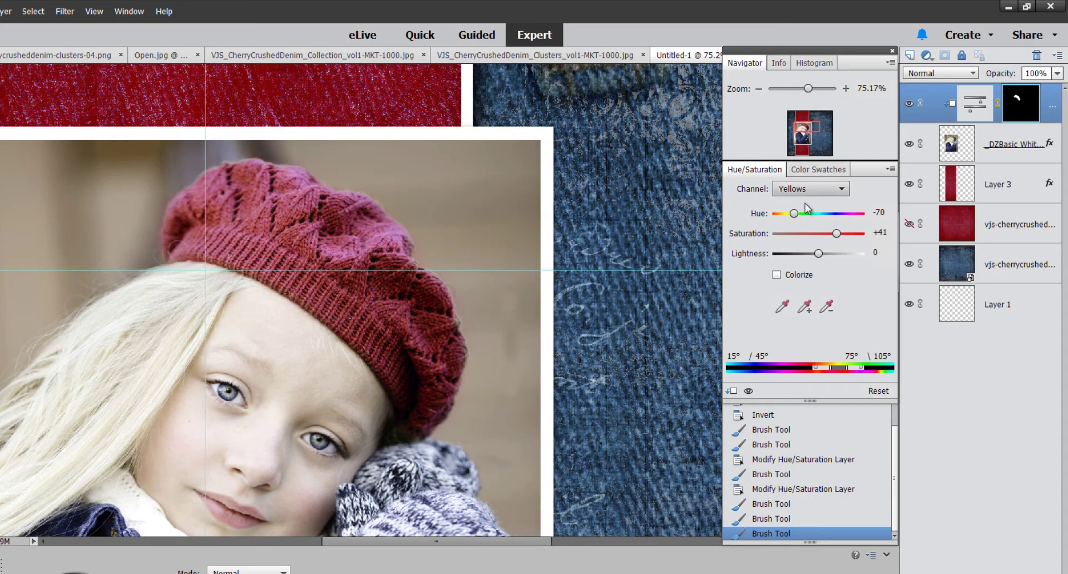
Set the hue of the beret adjustment's Greens channel to -144
click(842, 191)
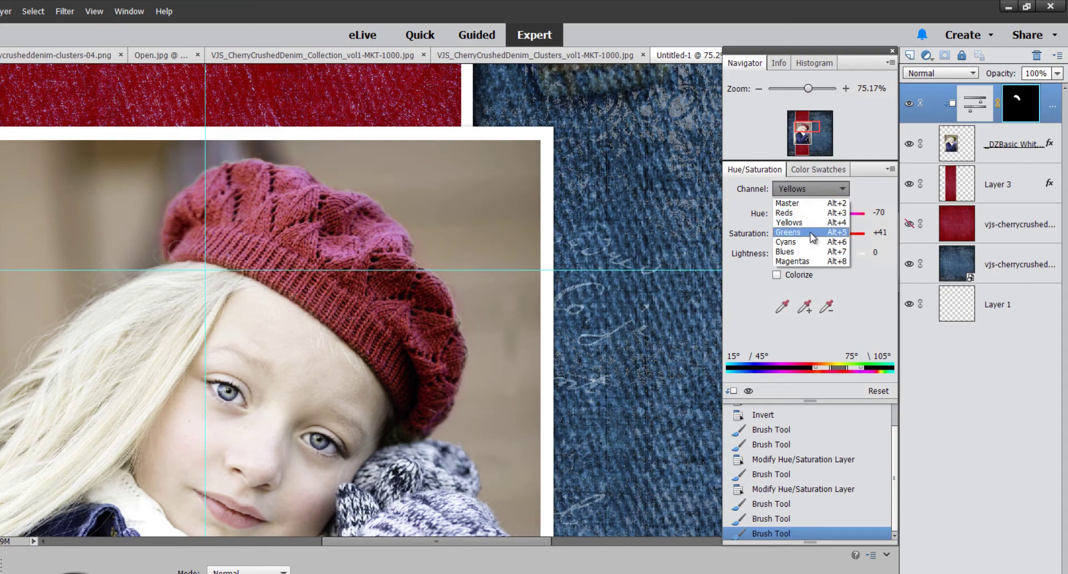
click(809, 233)
mouse_move(776, 212)
mouse_down()
mouse_move(808, 211)
mouse_move(780, 214)
mouse_up()
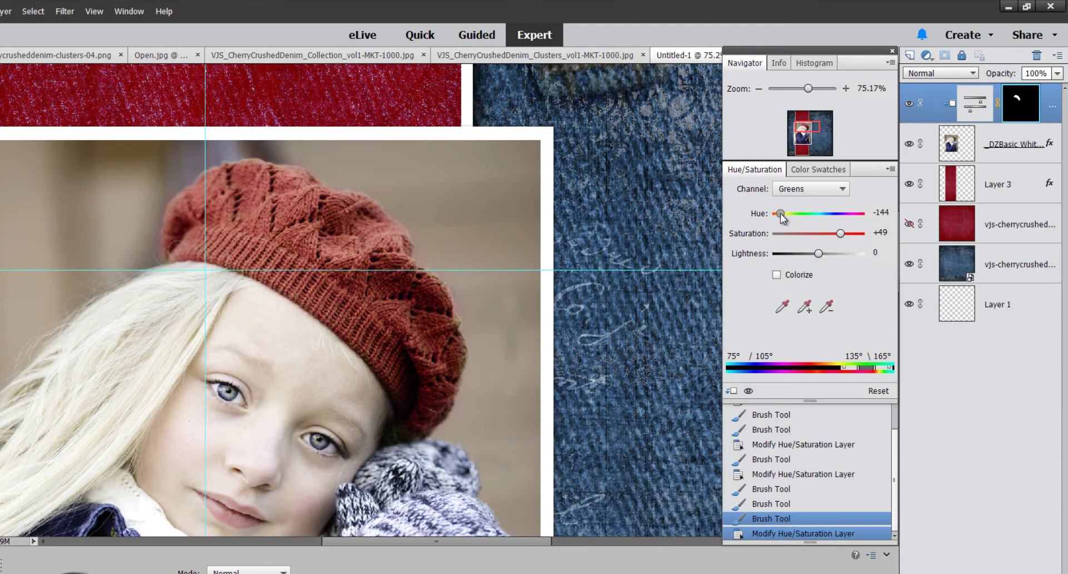
Set the Reds channel of the beret adjustment to hue -9 and saturation +4
click(804, 189)
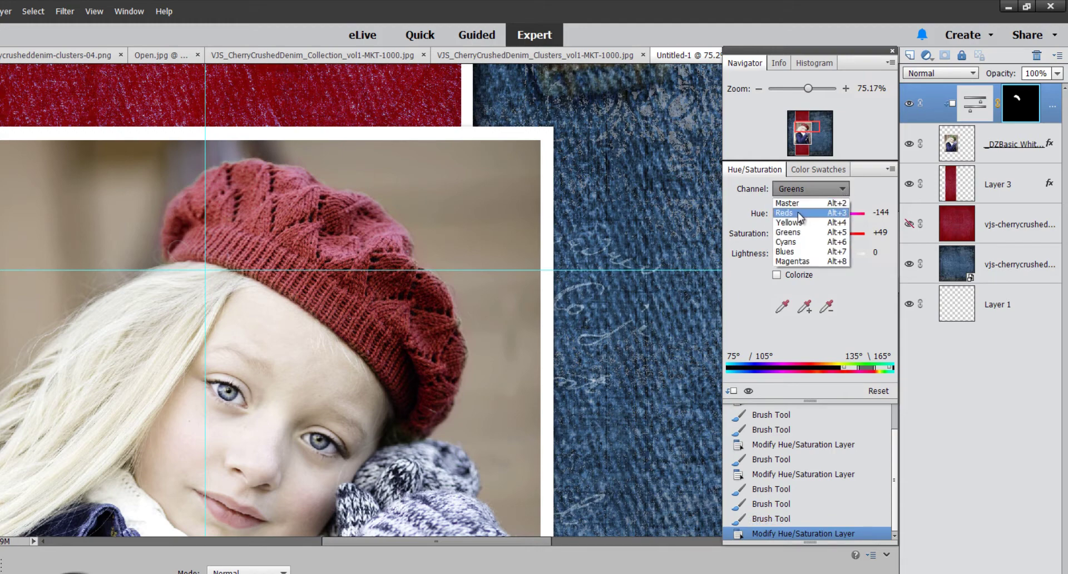
click(798, 212)
mouse_move(821, 212)
mouse_down()
mouse_move(778, 215)
mouse_move(829, 215)
mouse_move(816, 223)
mouse_move(824, 236)
mouse_move(853, 232)
mouse_move(829, 228)
mouse_up()
Raise the saturation of the beret adjustment's Greens channel to +67
click(842, 189)
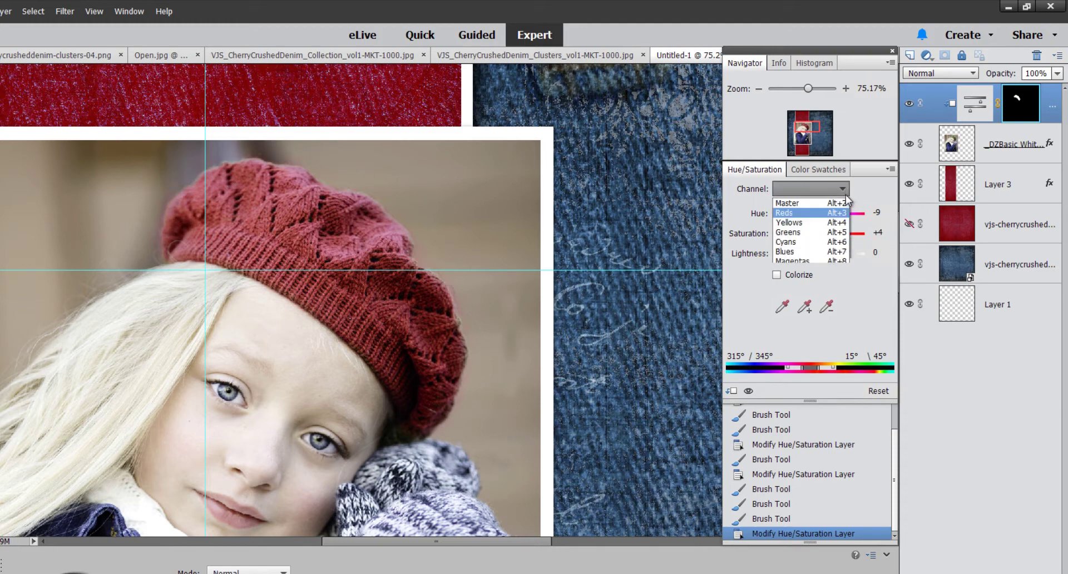
click(805, 233)
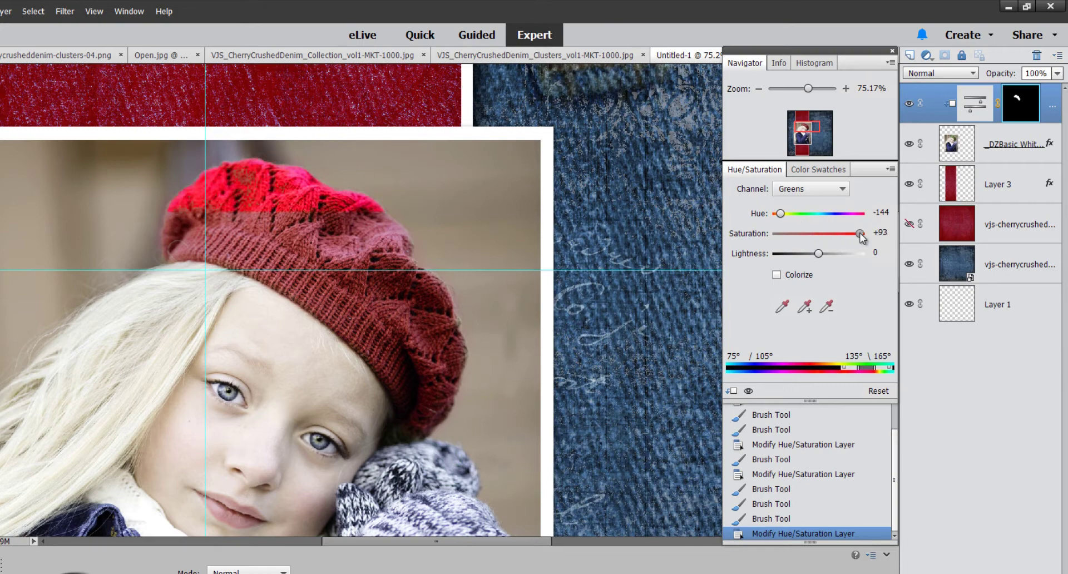
drag(861, 237, 847, 238)
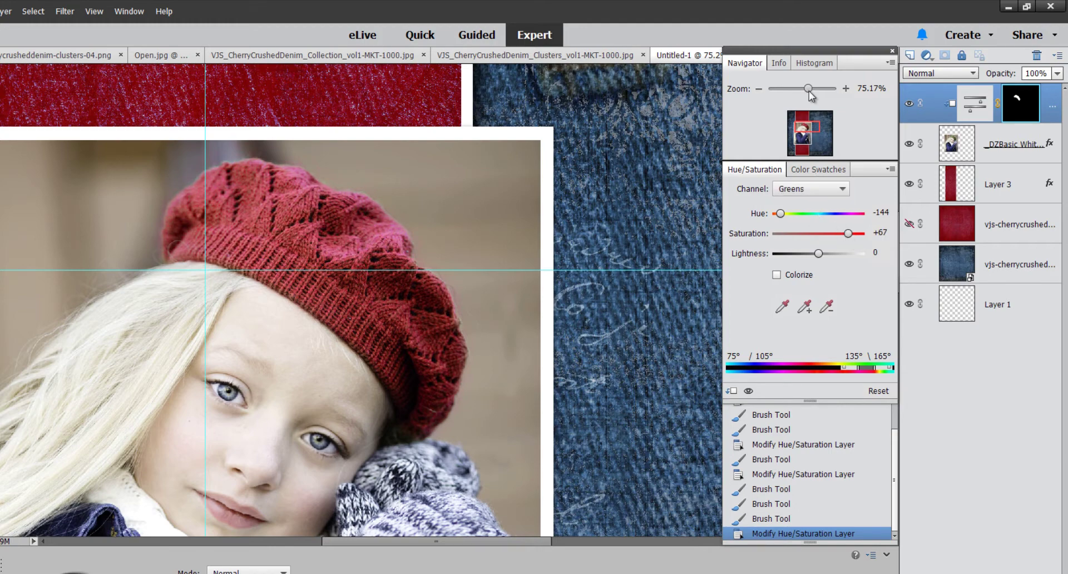
Set the Yellows channel of the beret adjustment to saturation +54 and lightness -14
drag(807, 89, 792, 89)
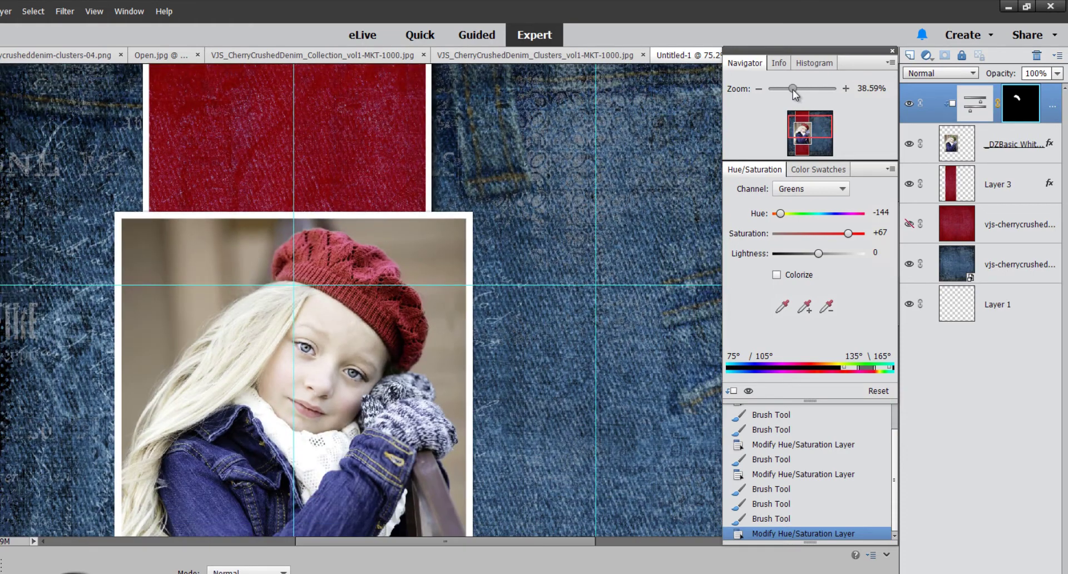
click(845, 191)
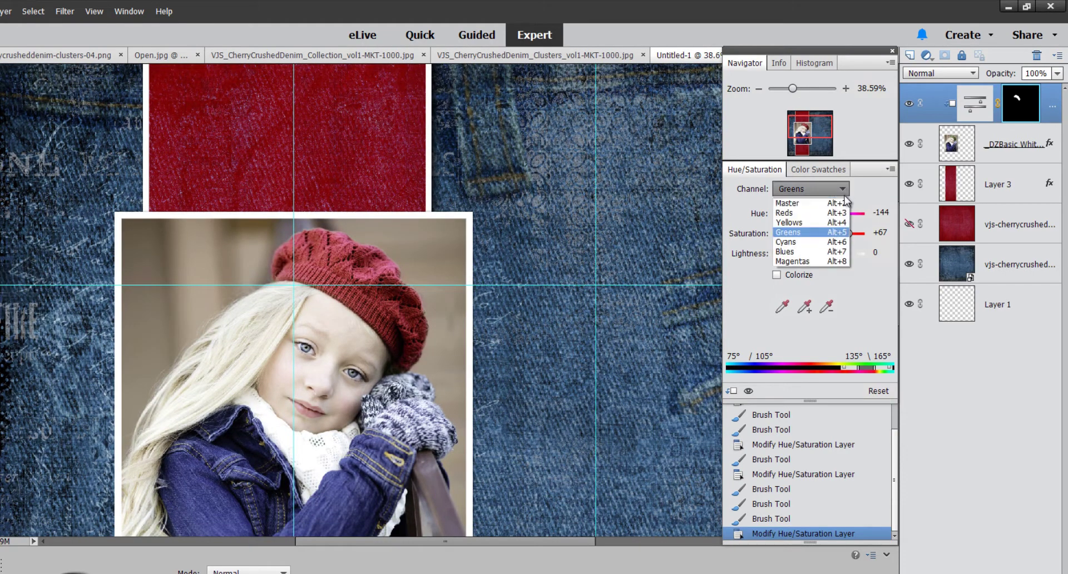
click(805, 222)
mouse_move(796, 214)
mouse_down()
mouse_move(805, 212)
mouse_move(793, 215)
mouse_up()
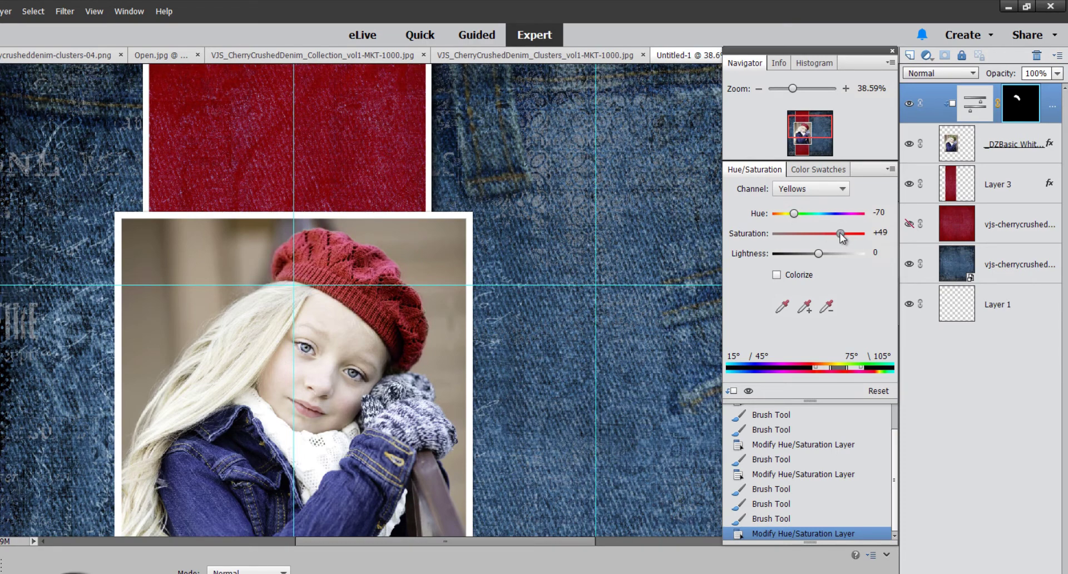
drag(818, 255, 811, 255)
Hide the guides over the scrapbook layout
drag(791, 87, 781, 88)
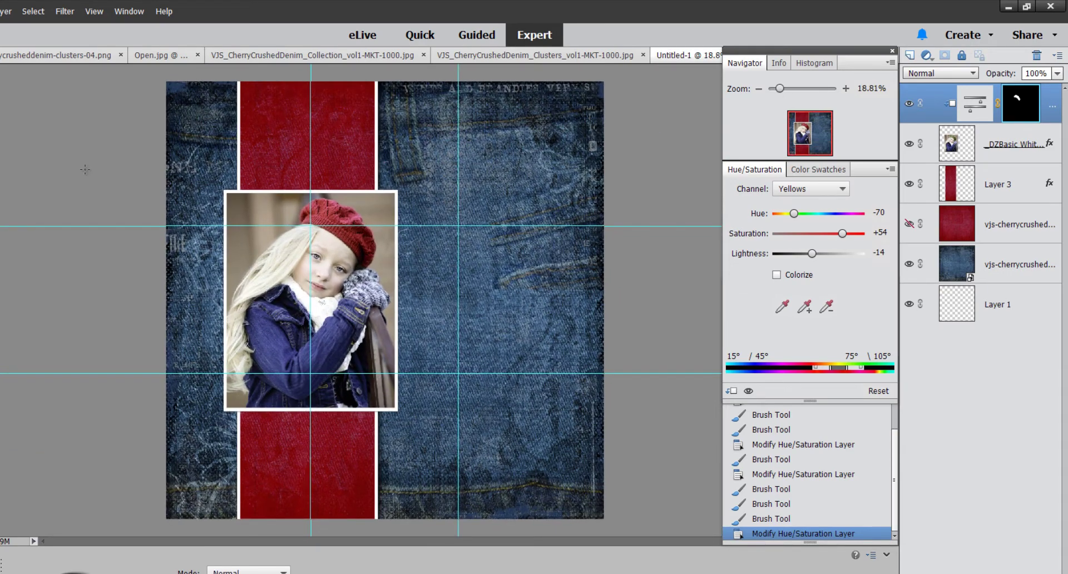
click(94, 11)
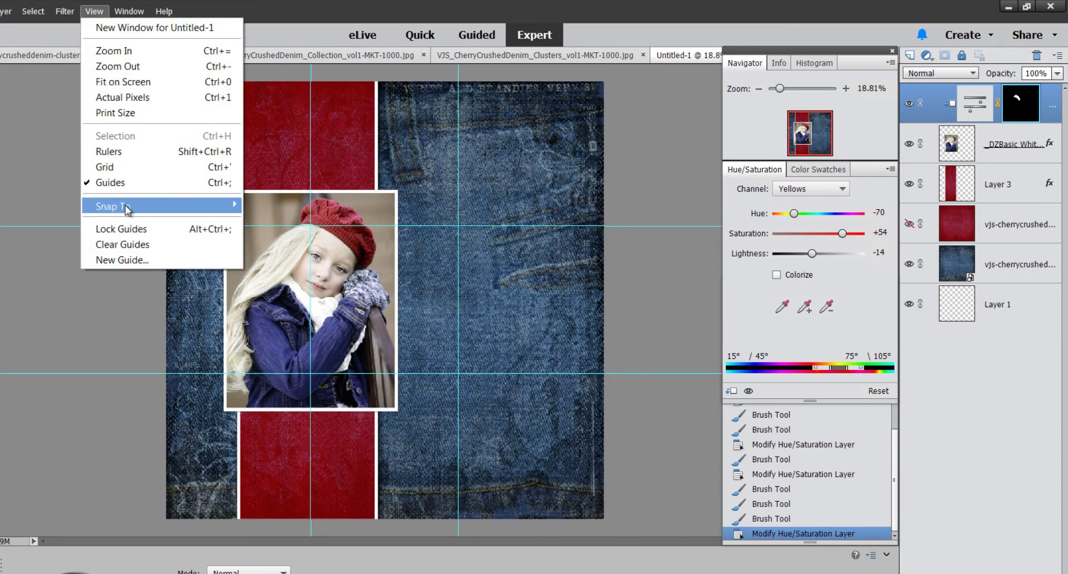
click(115, 183)
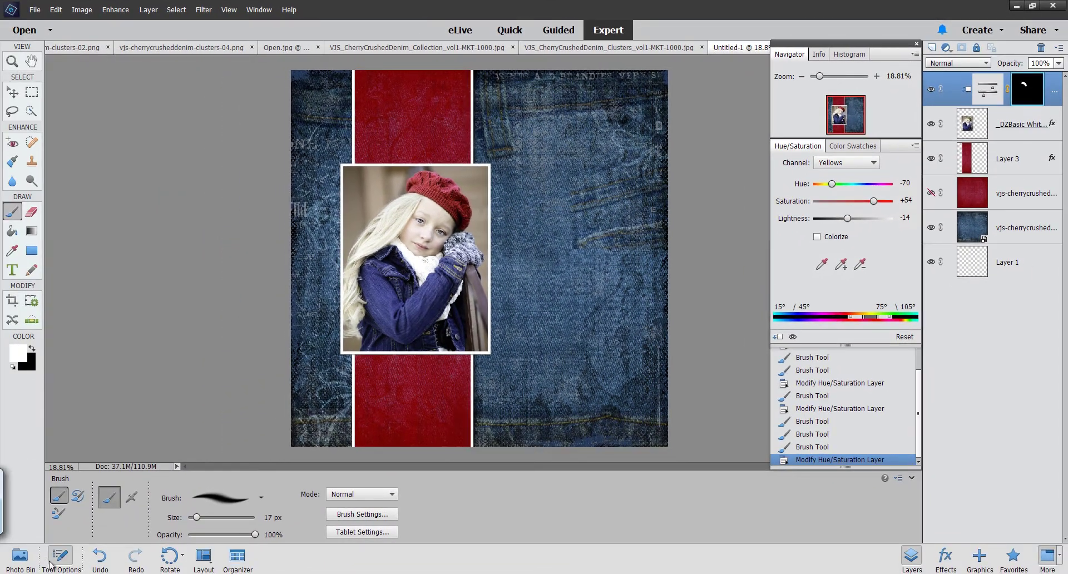
Place the close-up portrait of the girl from the open files into the layout, above the denim background and below the hidden red paper
click(20, 559)
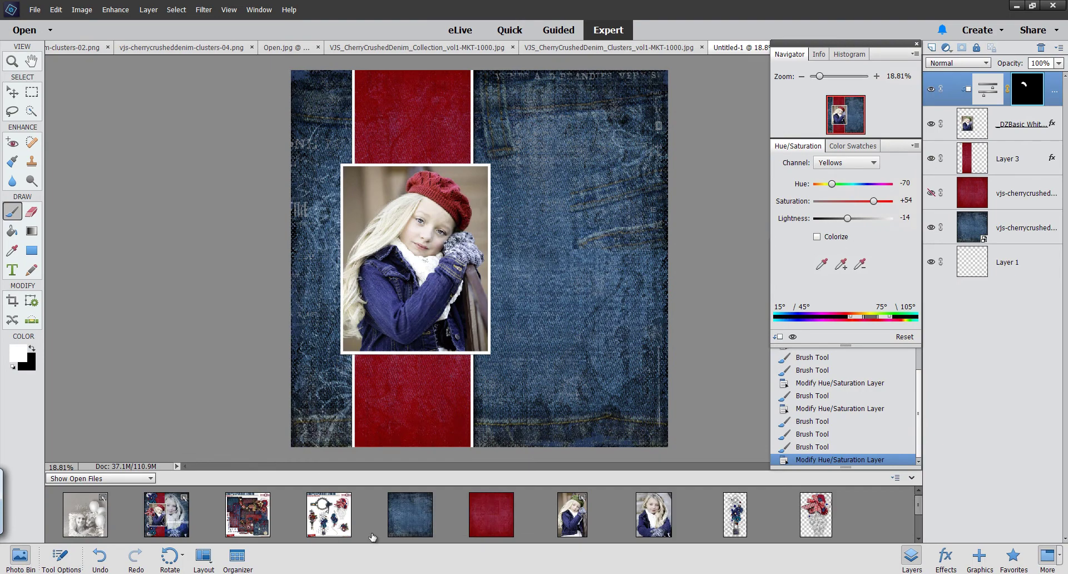
drag(330, 539, 194, 504)
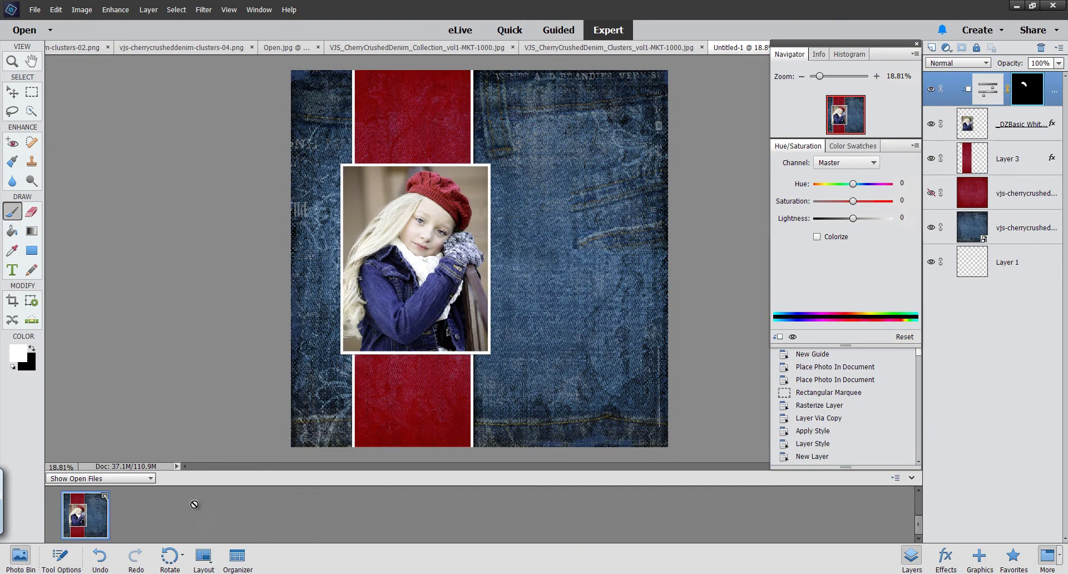
click(1015, 160)
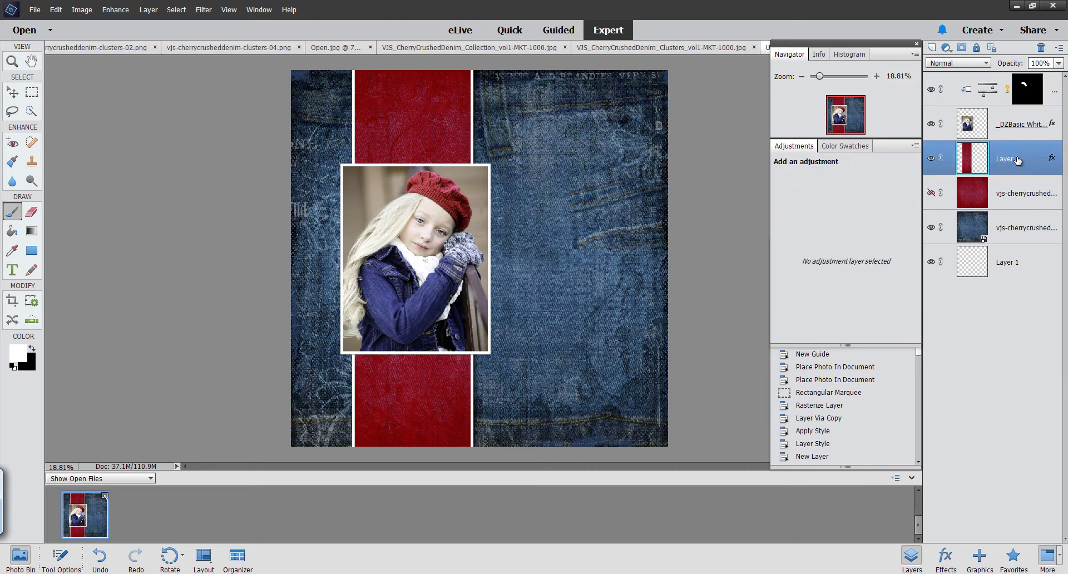
click(1017, 195)
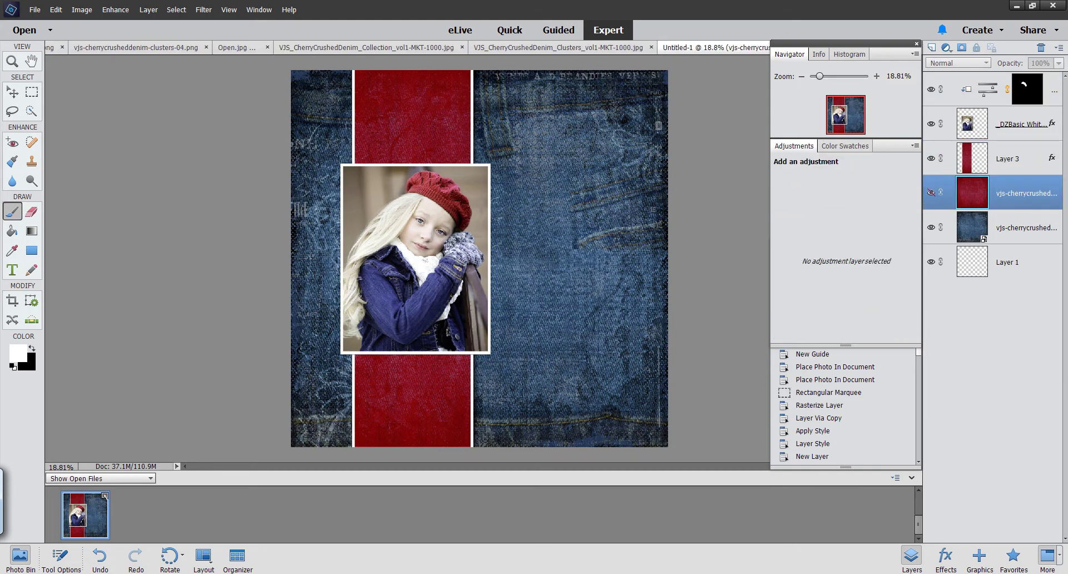
drag(922, 524, 909, 495)
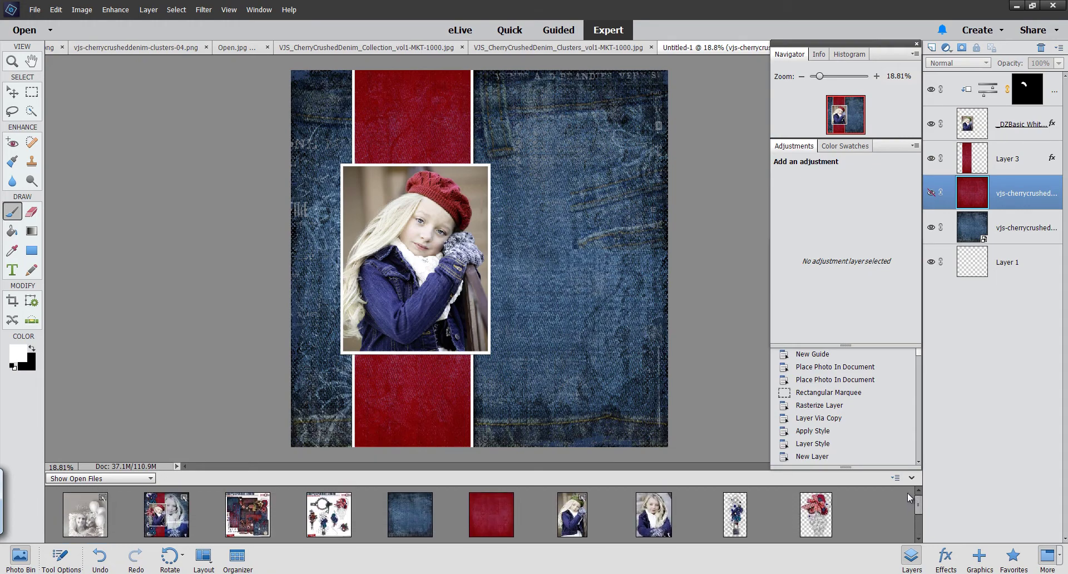
drag(658, 527, 561, 245)
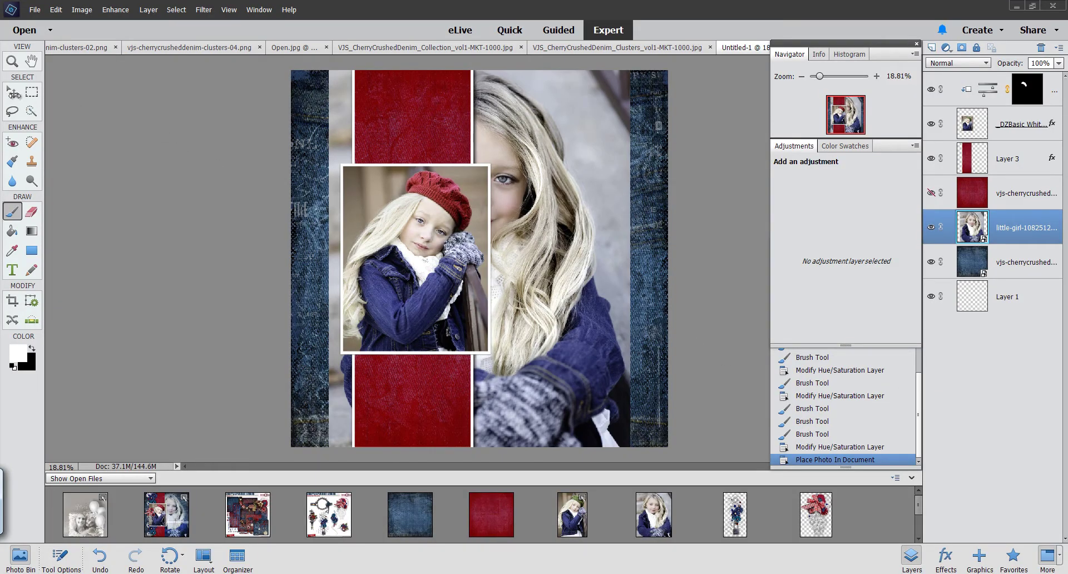
Move the large portrait right and slightly down so the eyes lie near the upper horizontal guide, showing the guides only for positioning
click(12, 95)
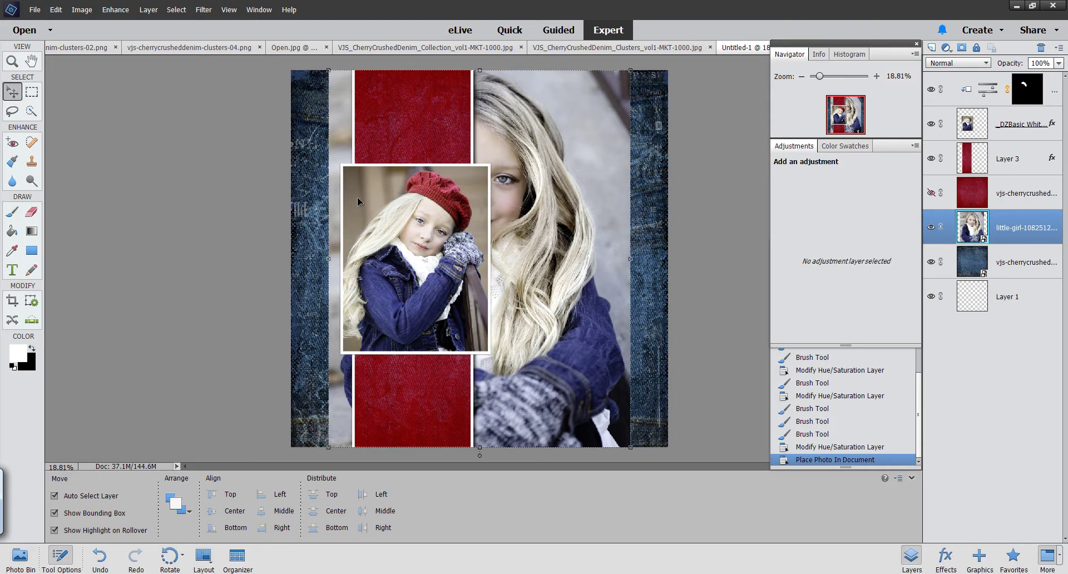
drag(559, 260, 605, 264)
click(232, 9)
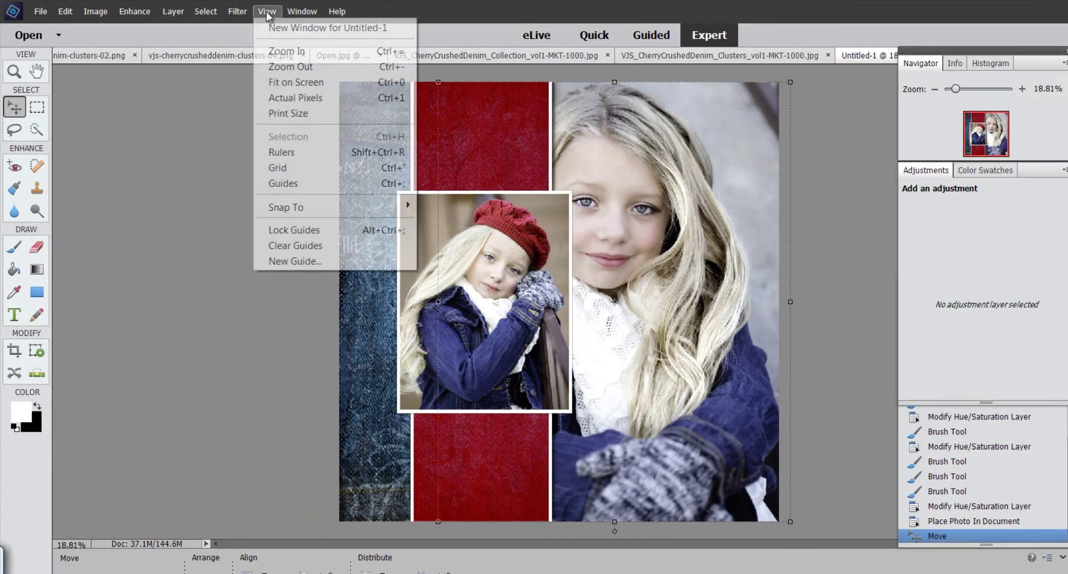
click(295, 184)
drag(720, 292, 724, 305)
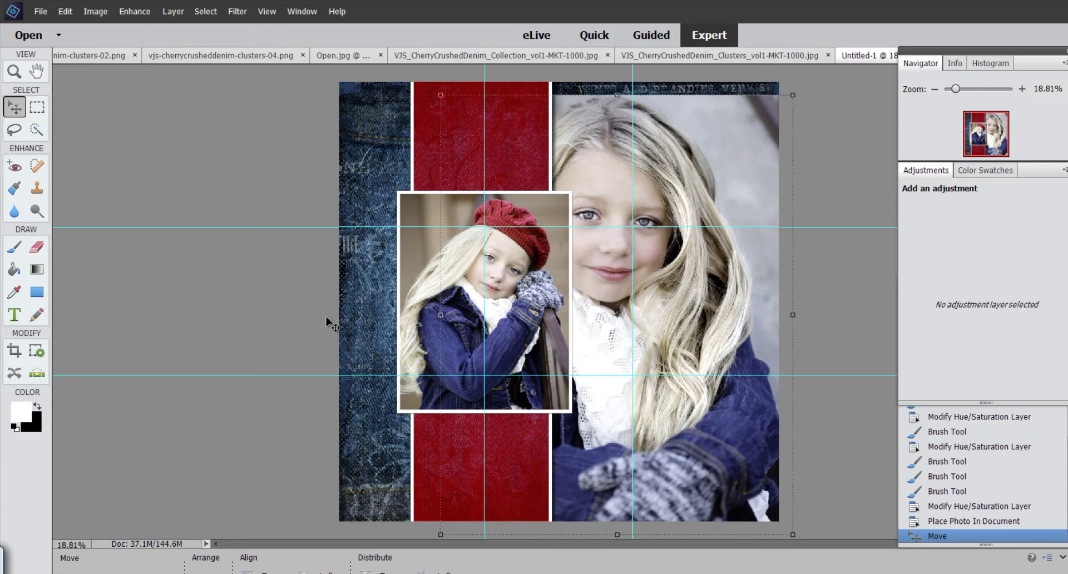
click(267, 11)
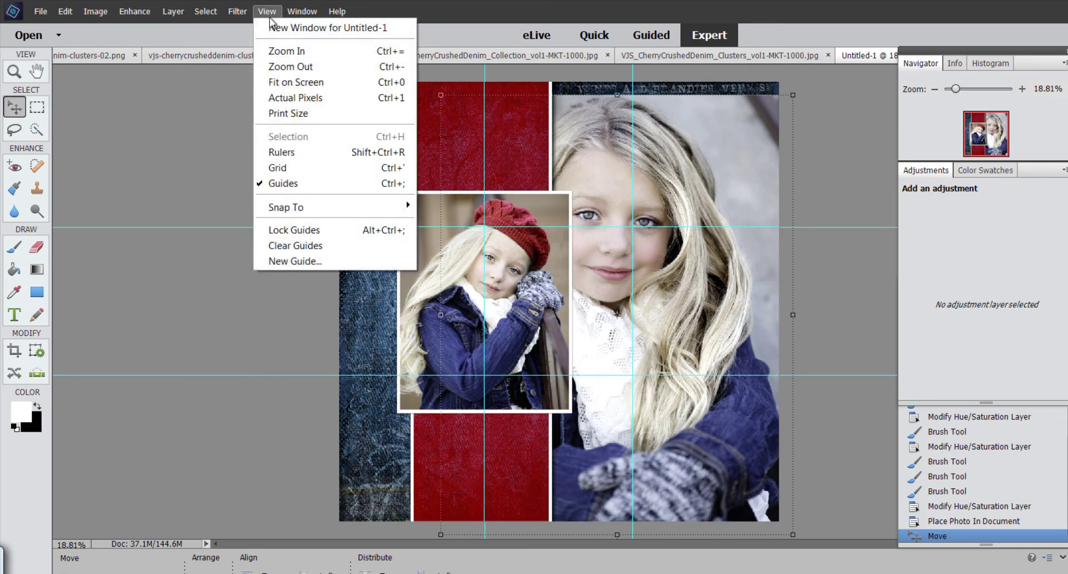
click(306, 183)
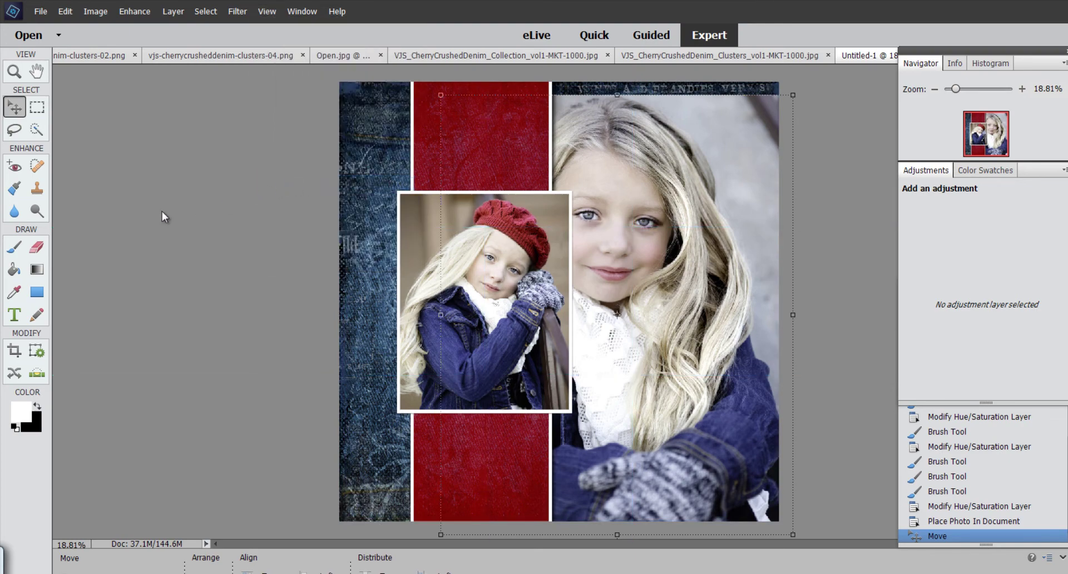
Simplify the large portrait layer and erase the background around the girl's head and shoulder using a soft round eraser slightly over 300 px
click(38, 247)
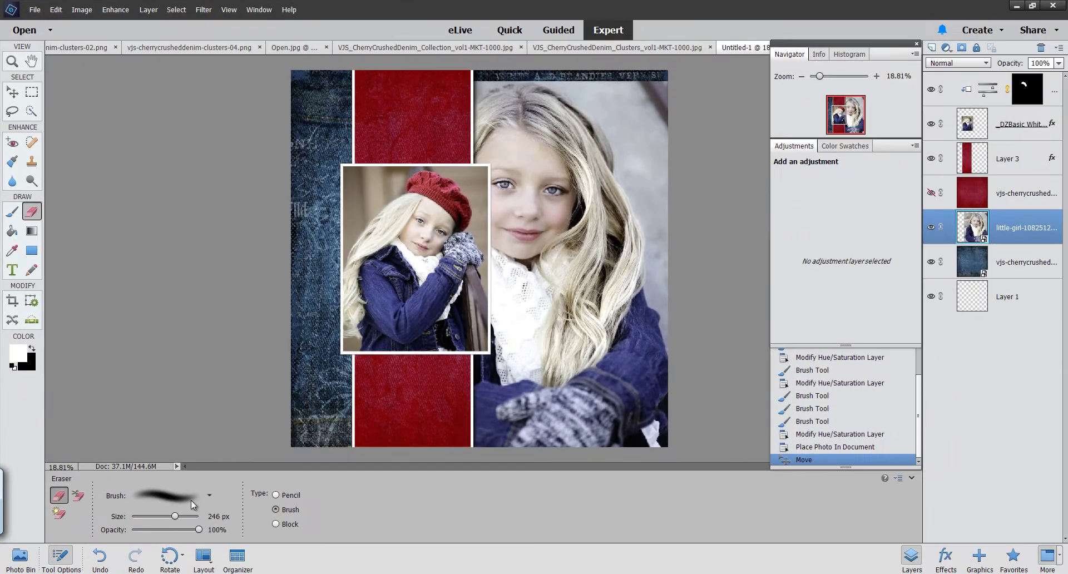
click(209, 495)
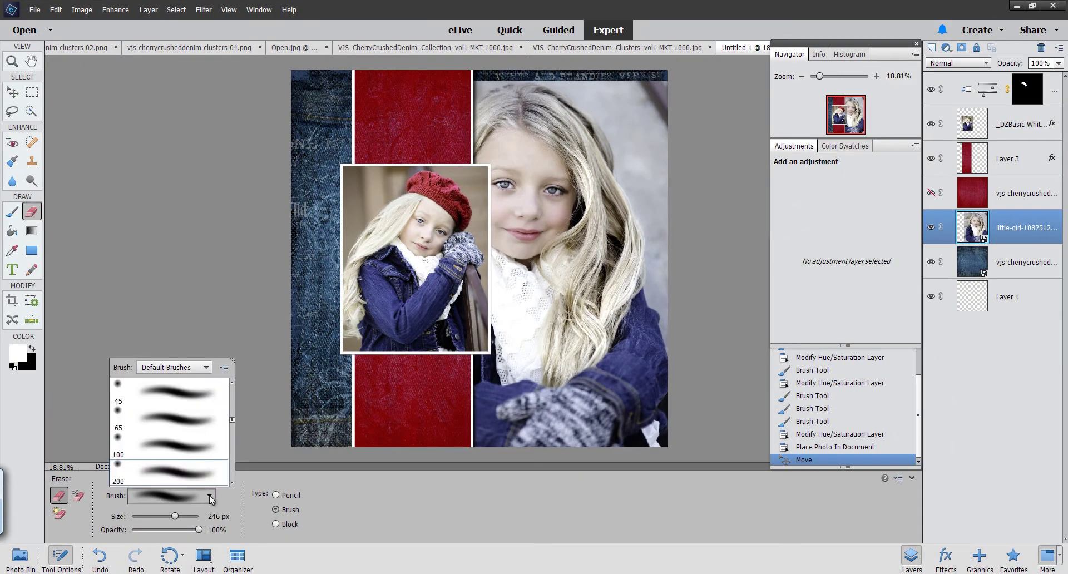
scroll(233, 422, down, 4)
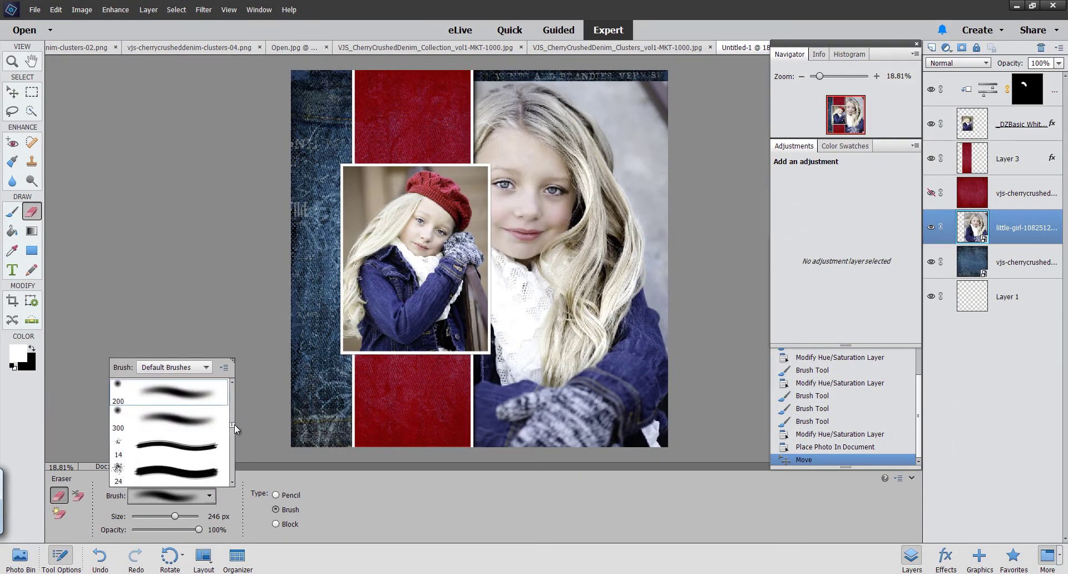
click(191, 413)
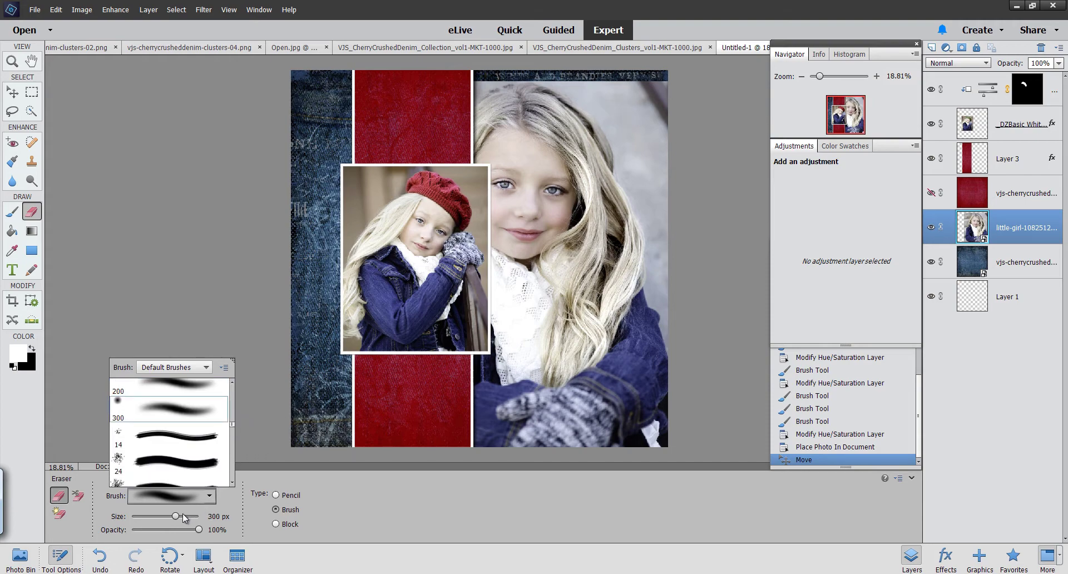
drag(176, 518, 178, 517)
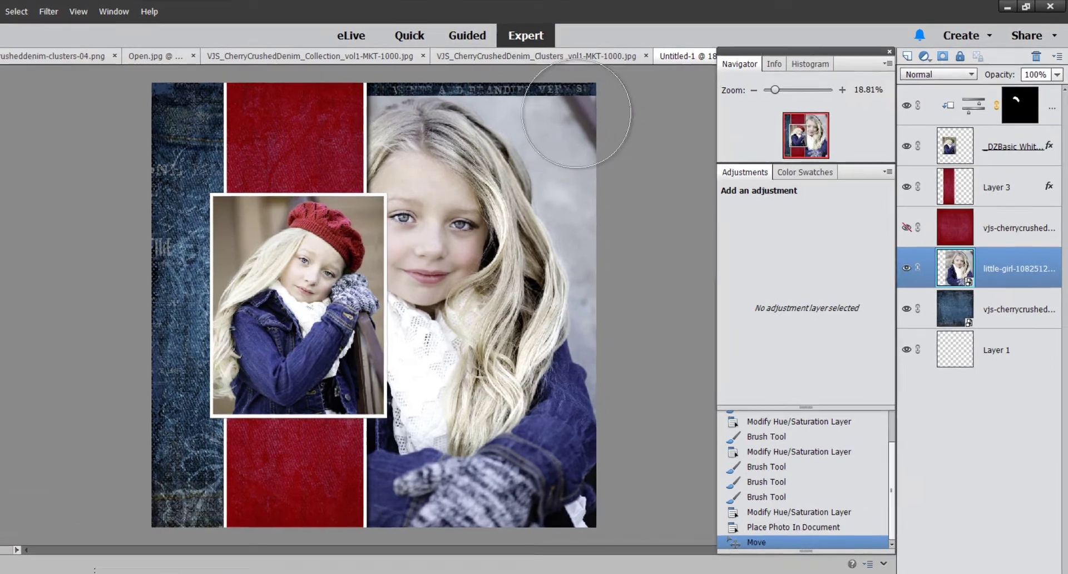
click(648, 123)
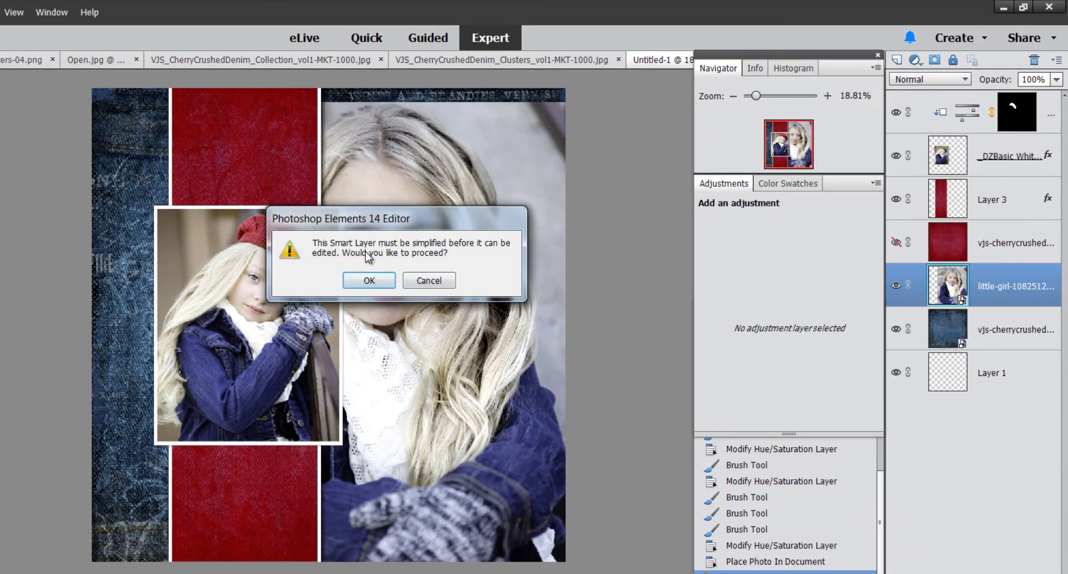
click(370, 281)
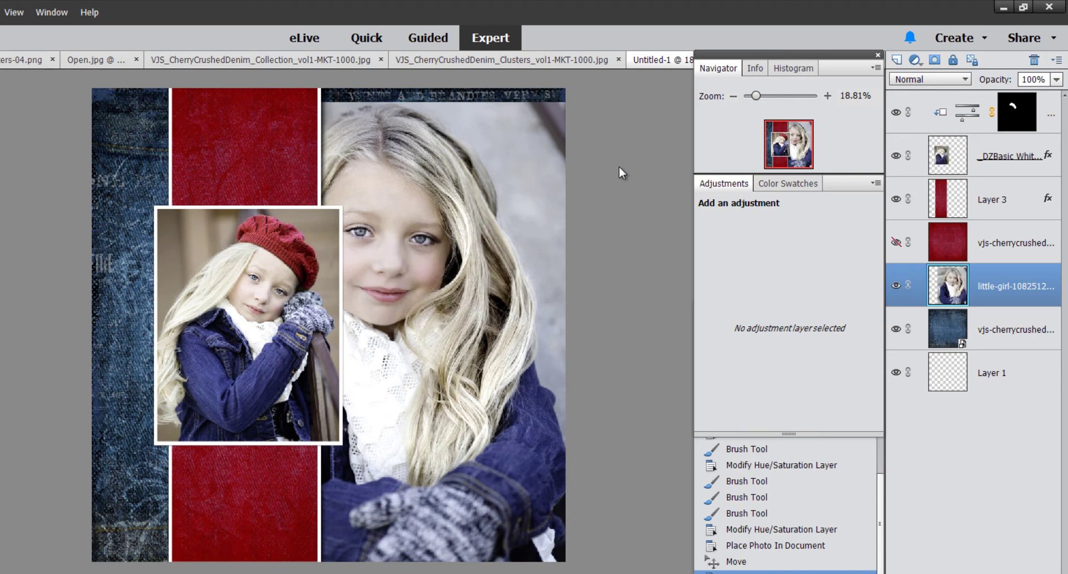
mouse_move(590, 123)
mouse_down()
mouse_move(556, 161)
mouse_move(548, 128)
mouse_move(591, 202)
mouse_move(622, 348)
mouse_up()
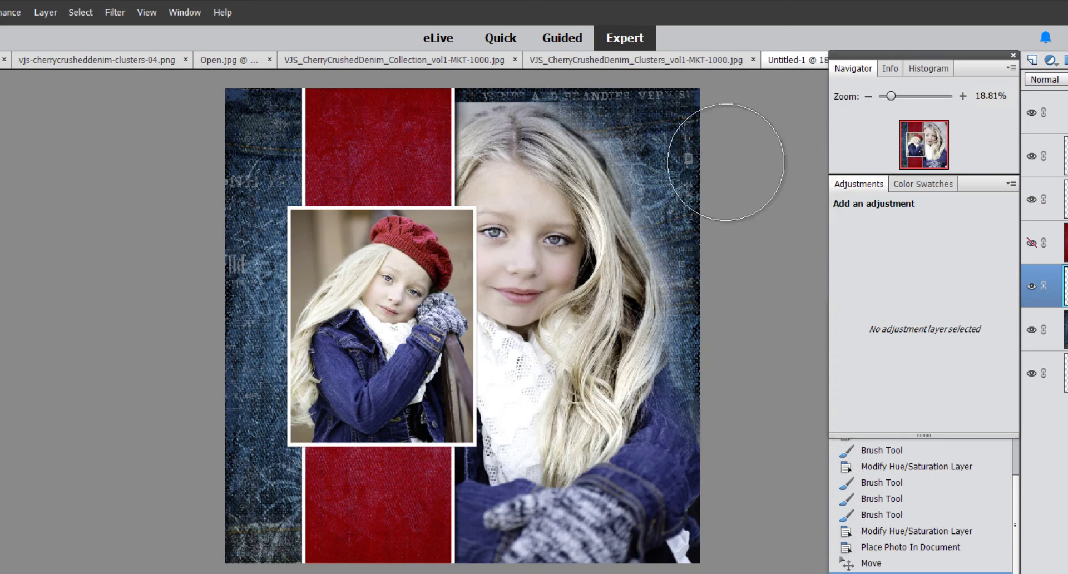
click(684, 83)
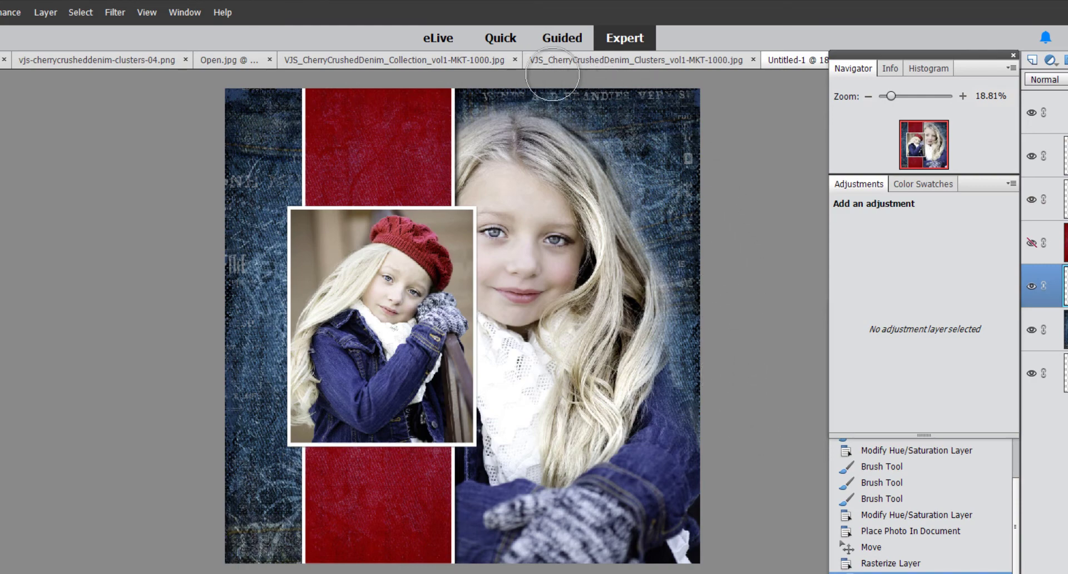
click(423, 86)
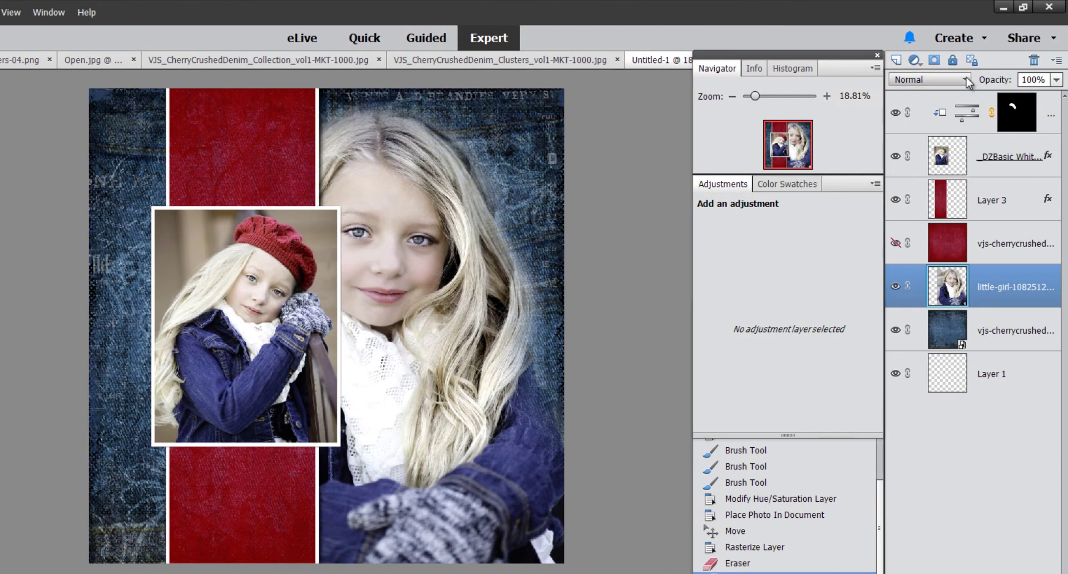
Try out successive blend modes on the large portrait layer, from Dissolve through Hue and back up to Vivid Light
click(967, 81)
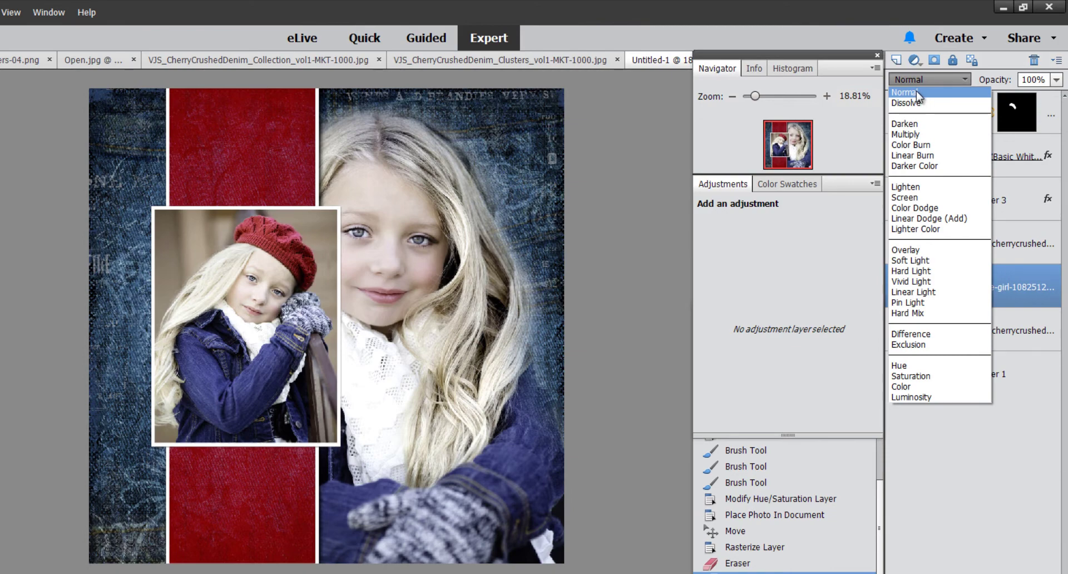
click(916, 93)
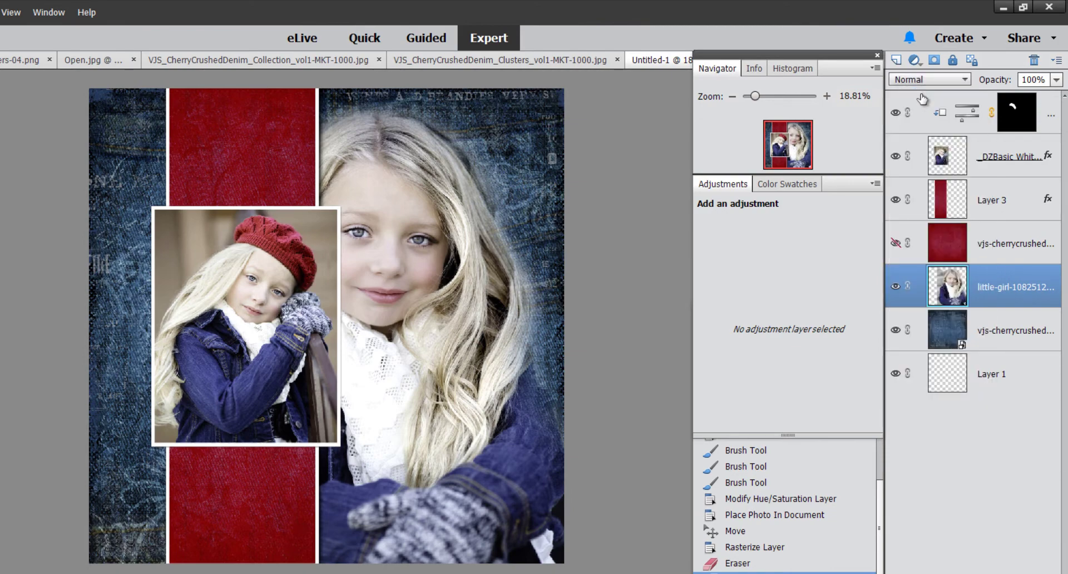
key(Down)
key(Down)
key(Down)
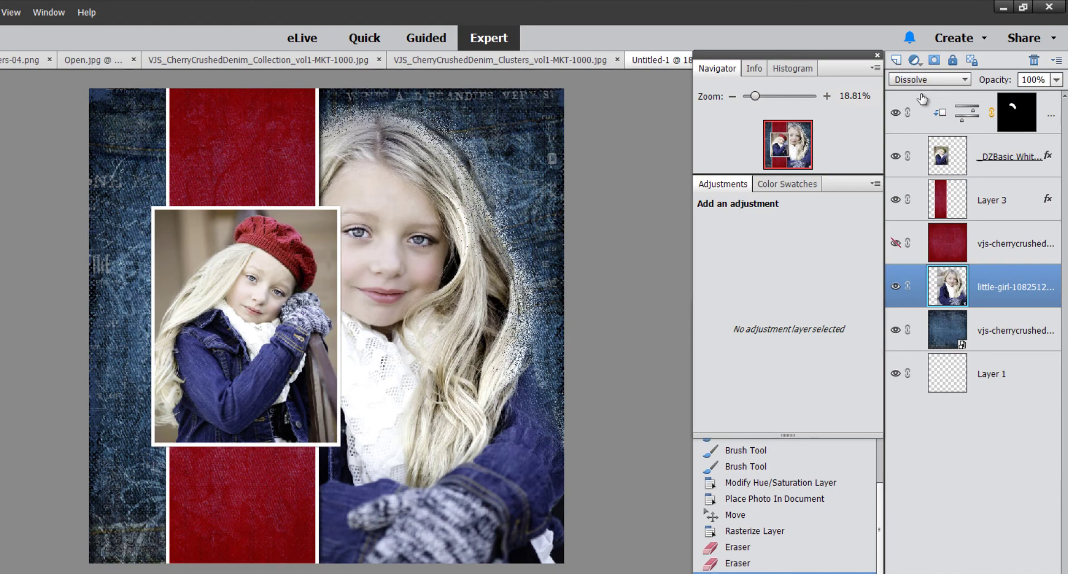
key(Down)
key(Down)
key(Down)
key(Down)
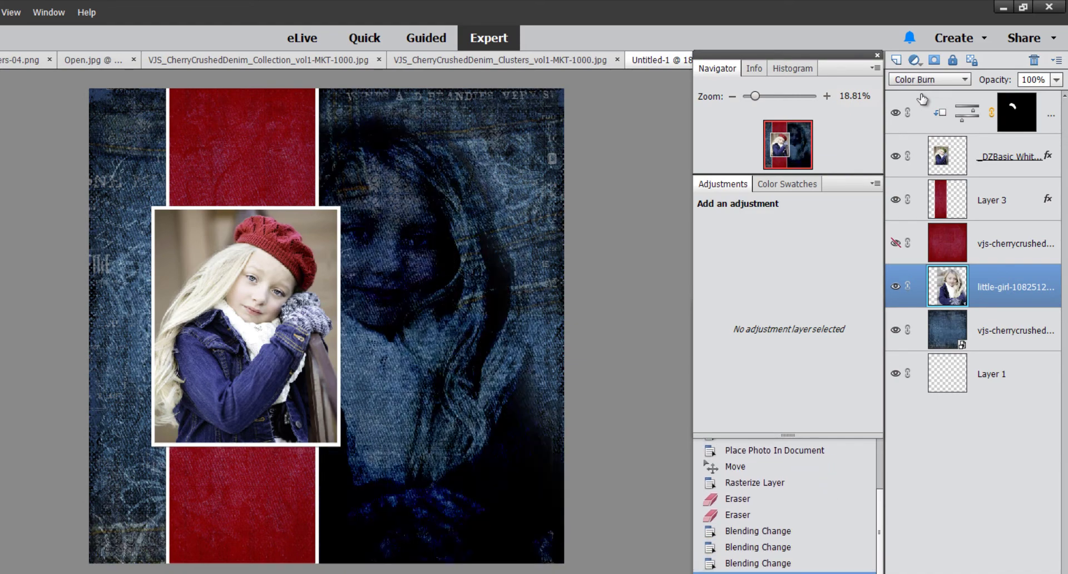
key(Down)
key(Down)
key(Down)
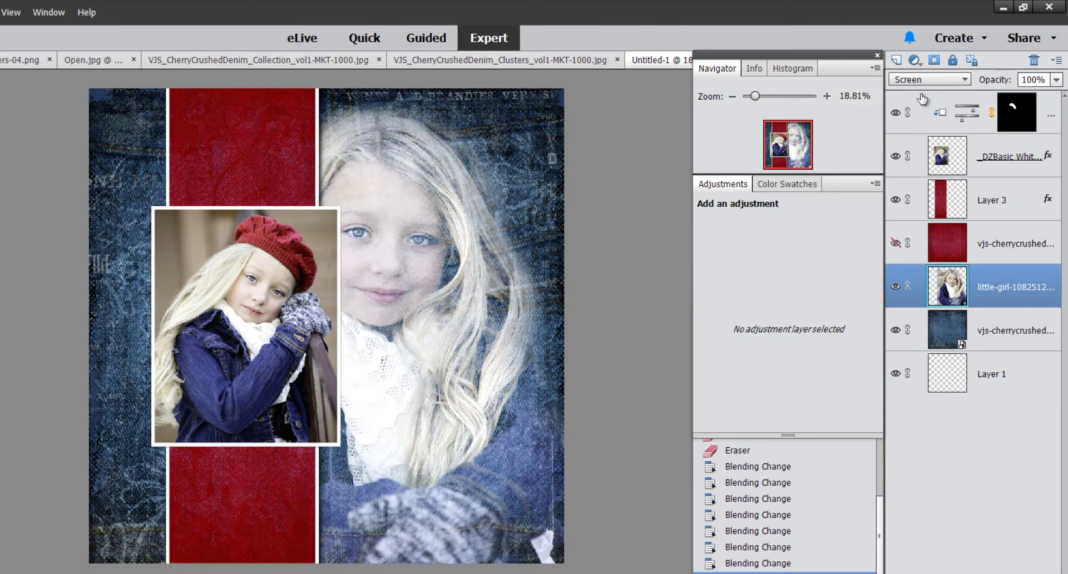
key(Down)
key(Down)
key(Down)
key(Down)
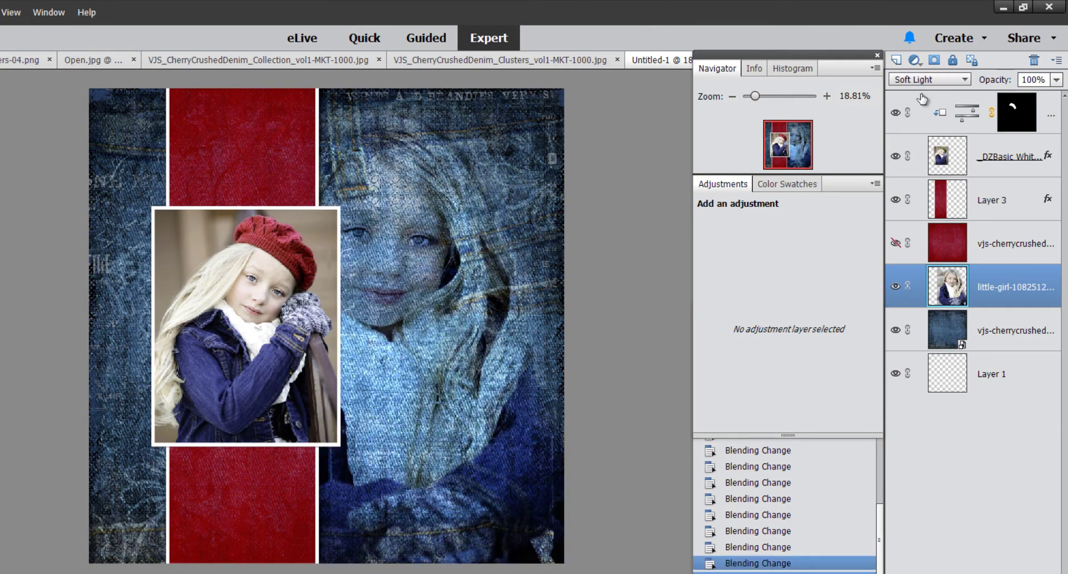
key(Down)
key(Down)
key(Down)
key(Down)
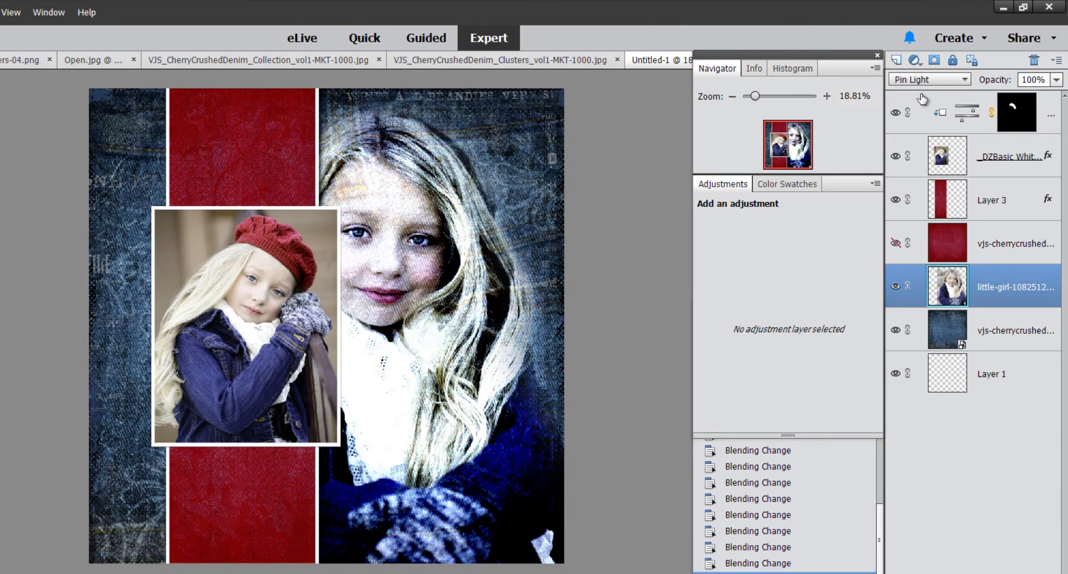
key(Down)
key(Down)
key(Down)
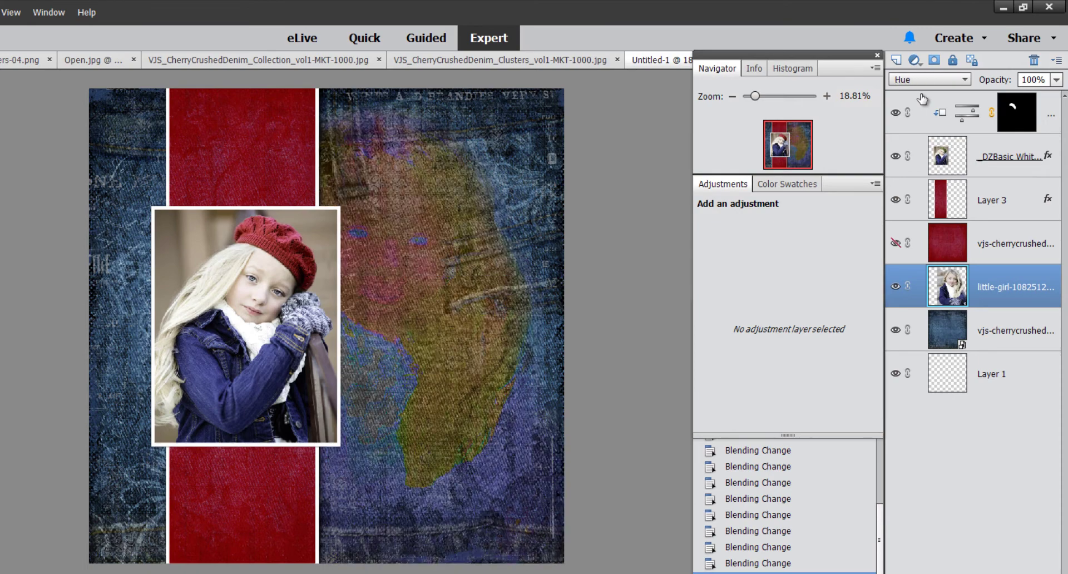
key(Up)
key(Up)
key(Up)
key(Up)
key(Up)
key(Up)
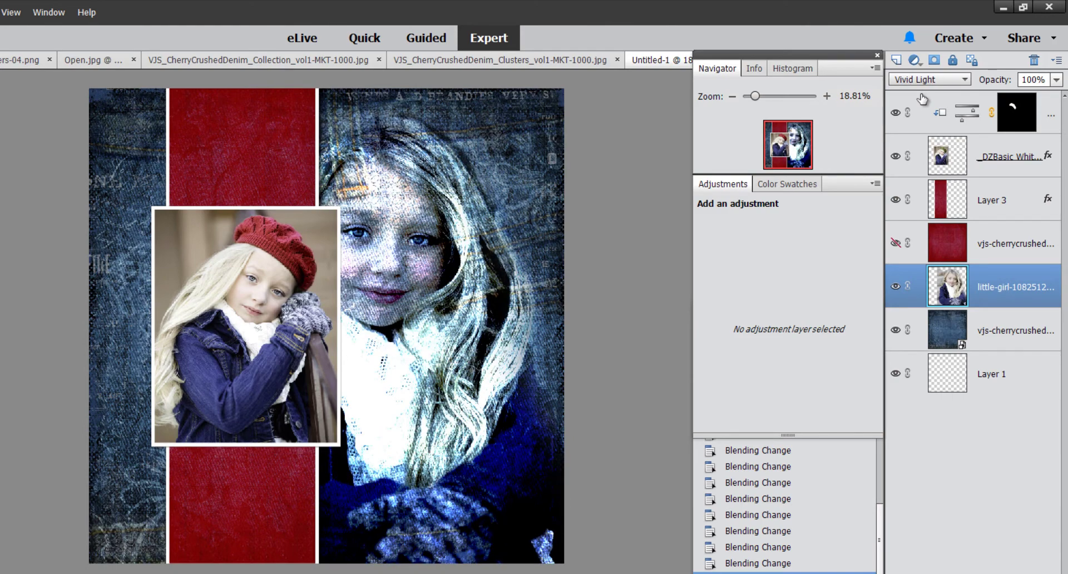
Set the large portrait layer's blend mode to Hard Light and its opacity to 80%
click(959, 79)
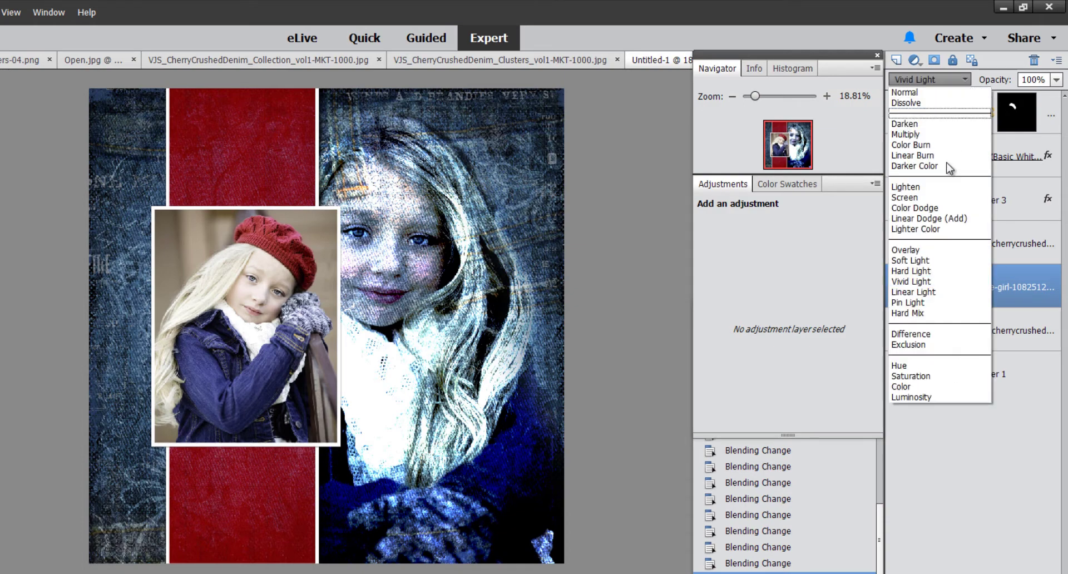
click(937, 272)
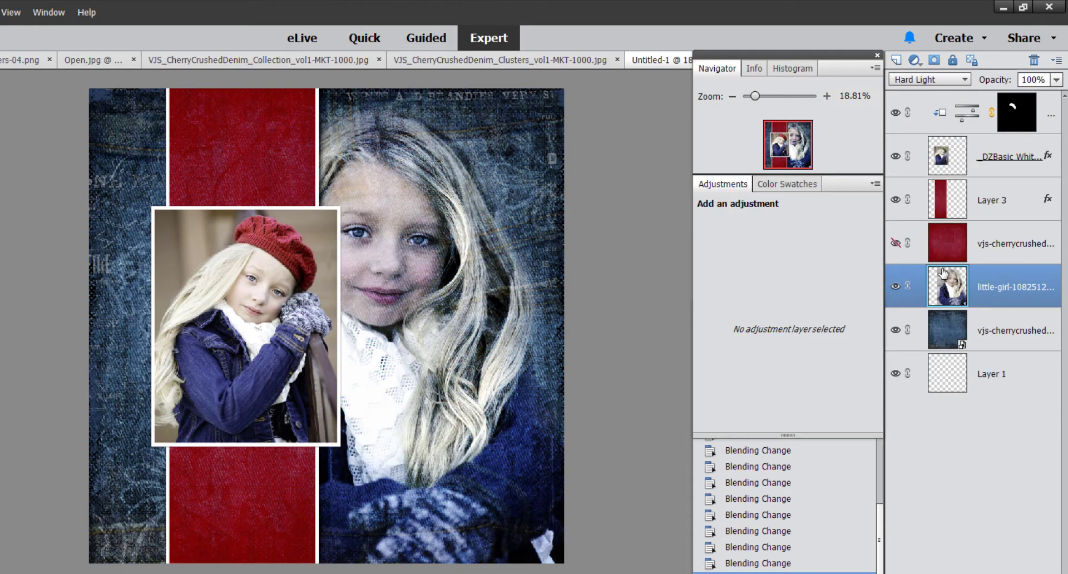
click(1056, 80)
drag(1057, 96, 1047, 99)
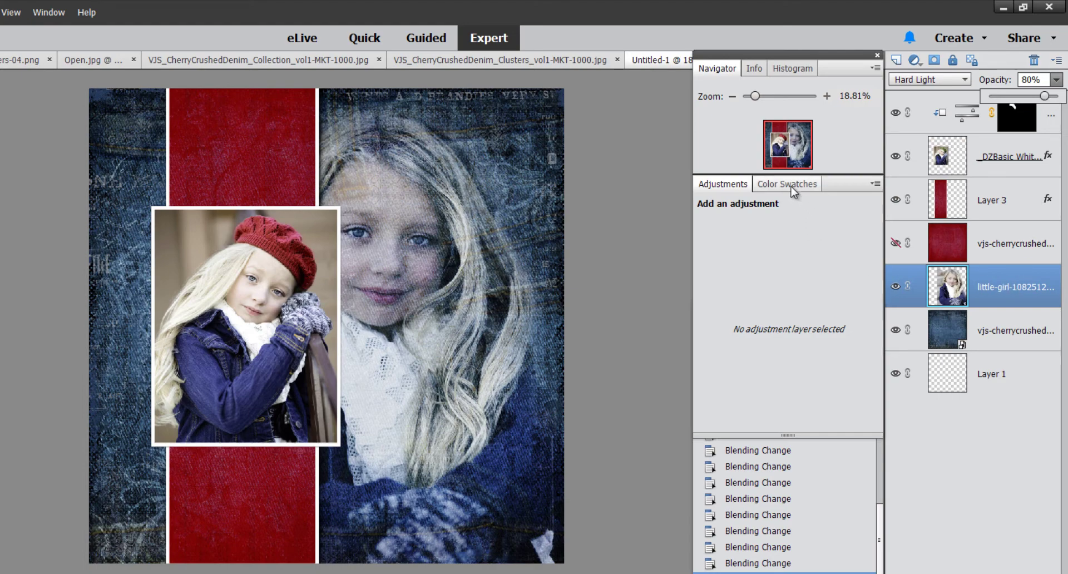
Add a Brightness/Contrast adjustment layer above the large portrait layer and set its brightness to 40
click(874, 184)
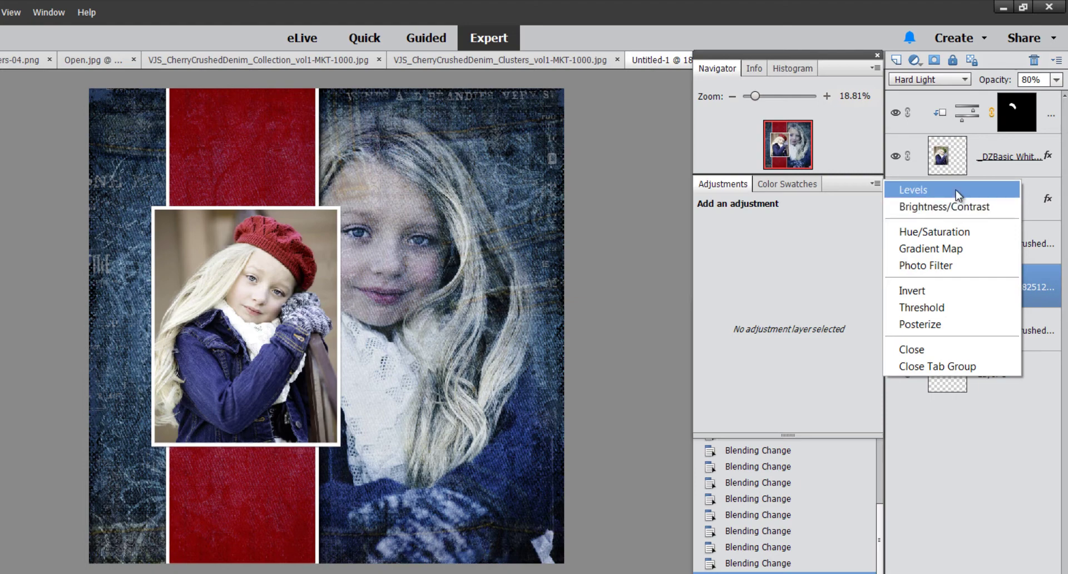
click(946, 207)
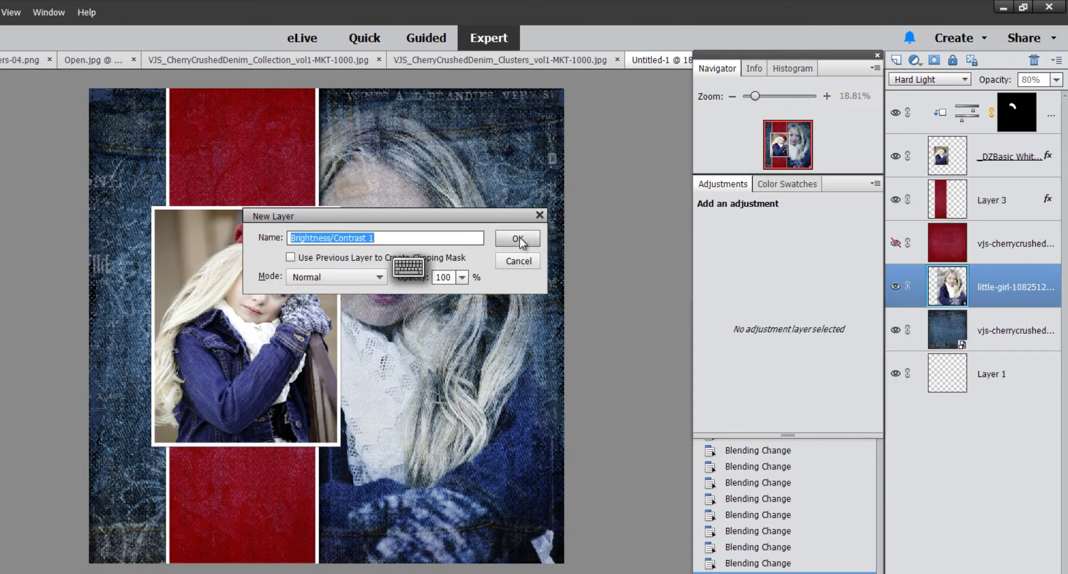
click(517, 239)
drag(798, 218, 809, 223)
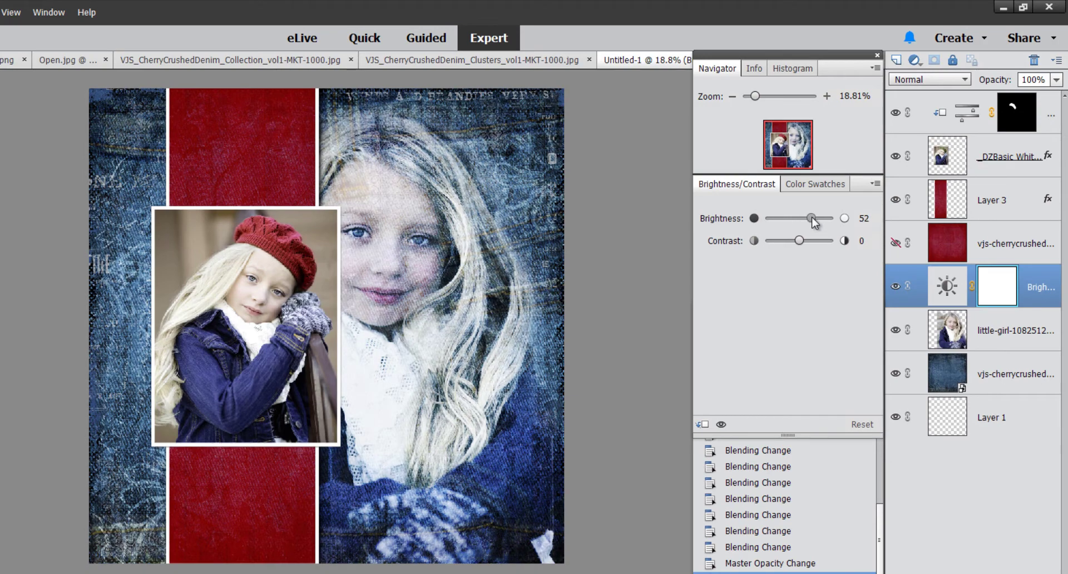
click(765, 96)
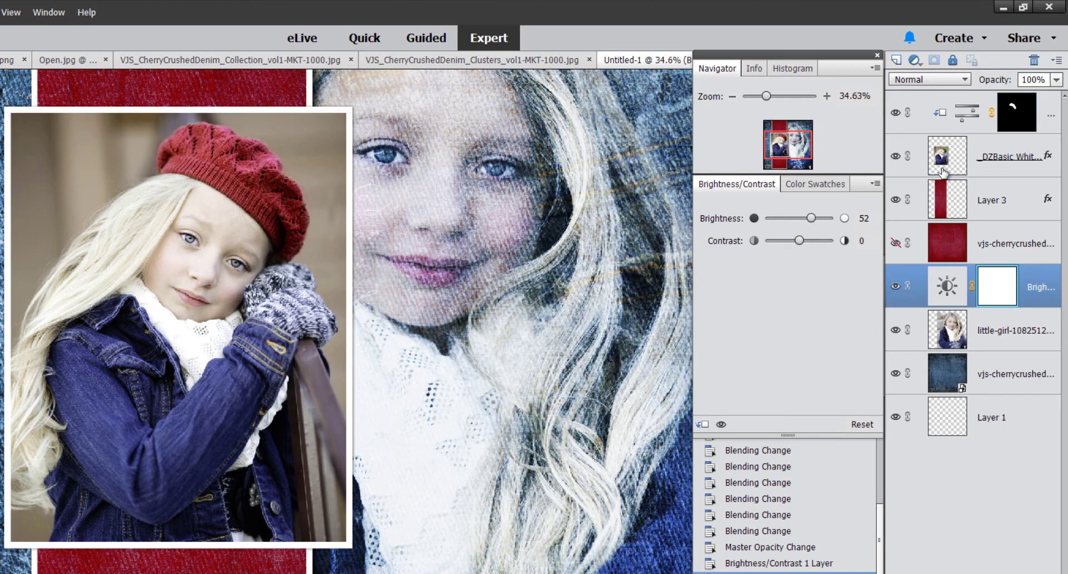
drag(812, 221, 810, 222)
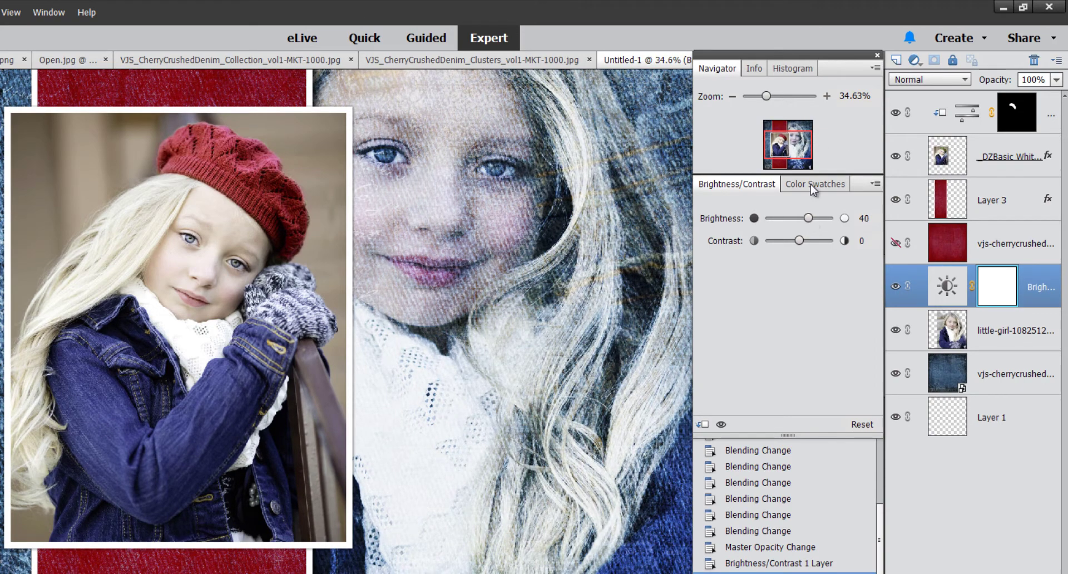
key(ctrl+0)
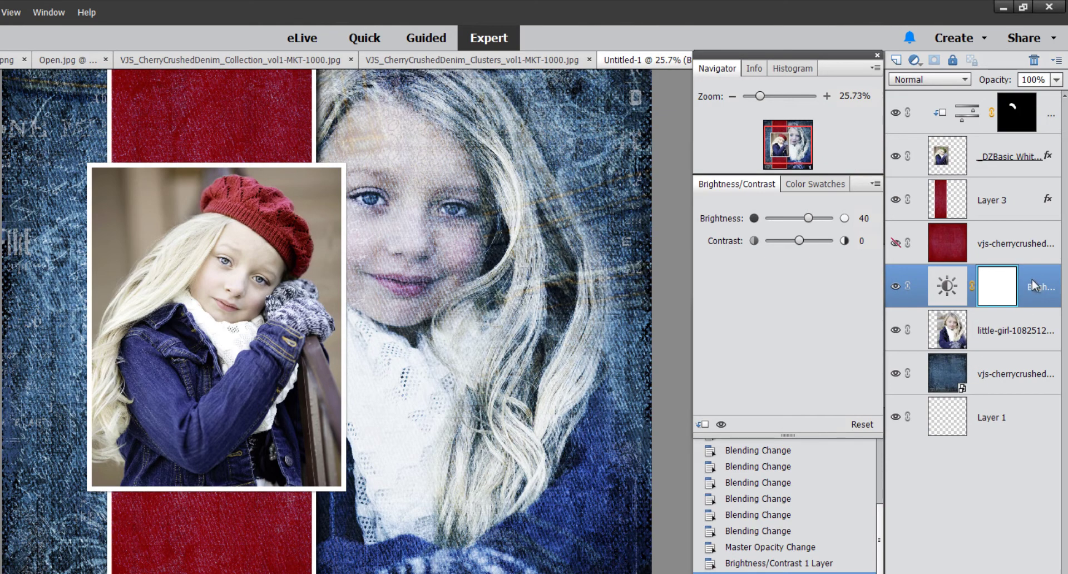
Clip the Brightness/Contrast adjustment to the large portrait layer so it leaves the denim alone, and select the portrait layer
right_click(1032, 285)
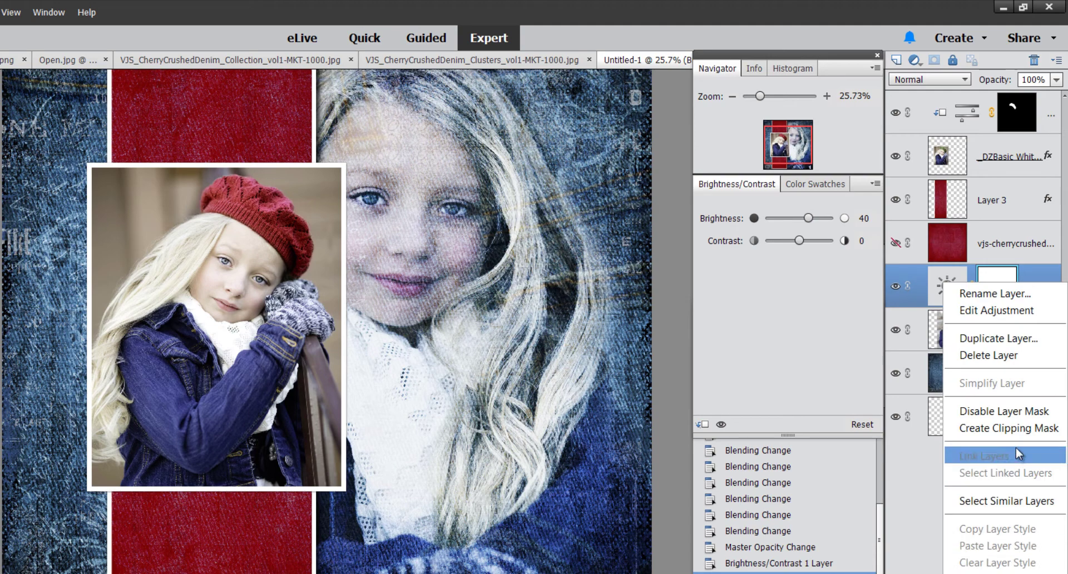
click(1021, 430)
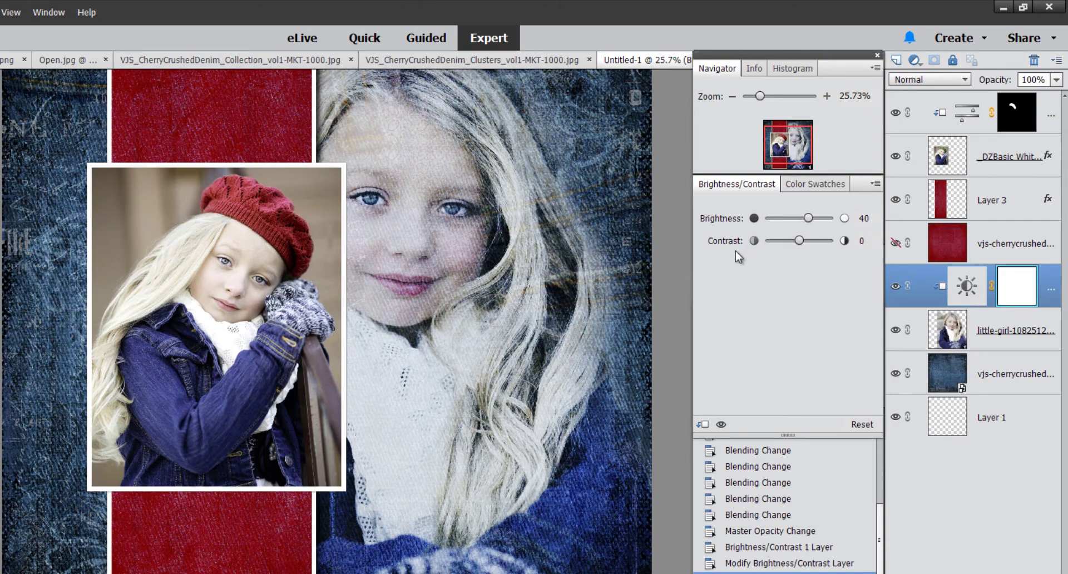
drag(373, 225, 310, 262)
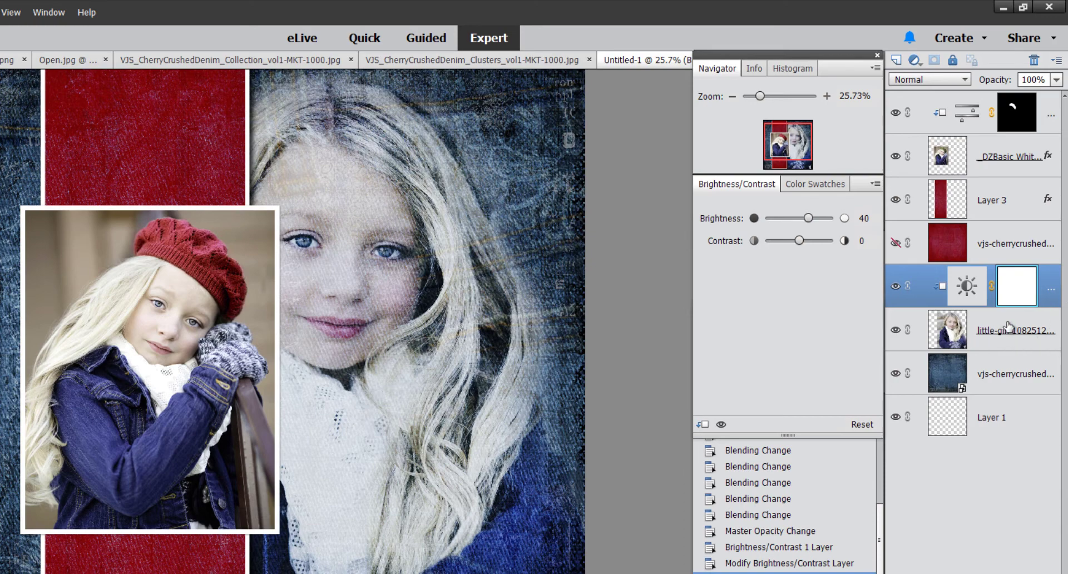
click(1013, 348)
key(ctrl+g)
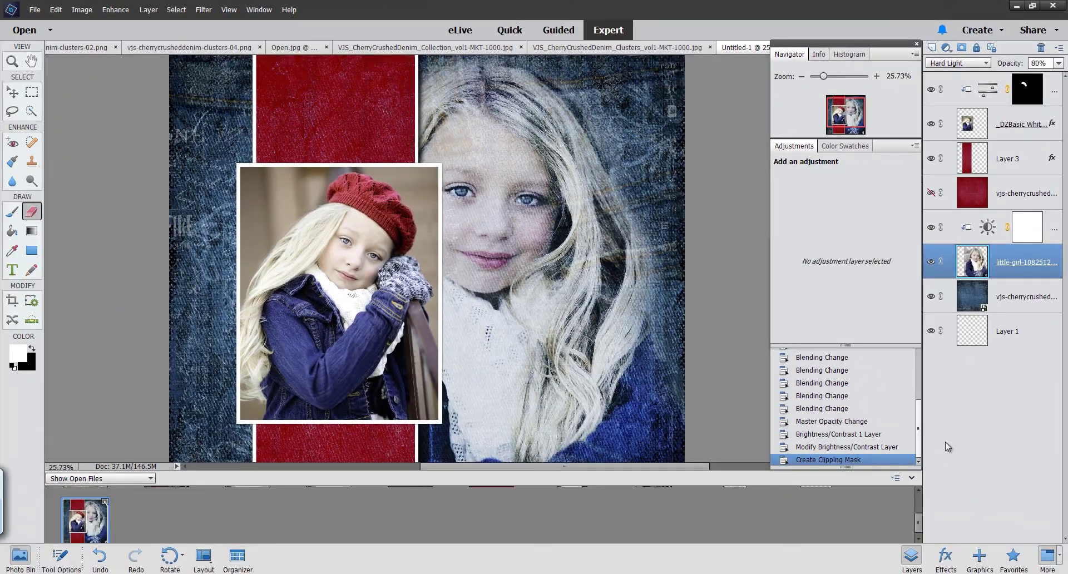
Place the open vjs-cherrycrusheddenim-clusters-02.png flower cluster into the layout as a new layer
drag(916, 523, 915, 493)
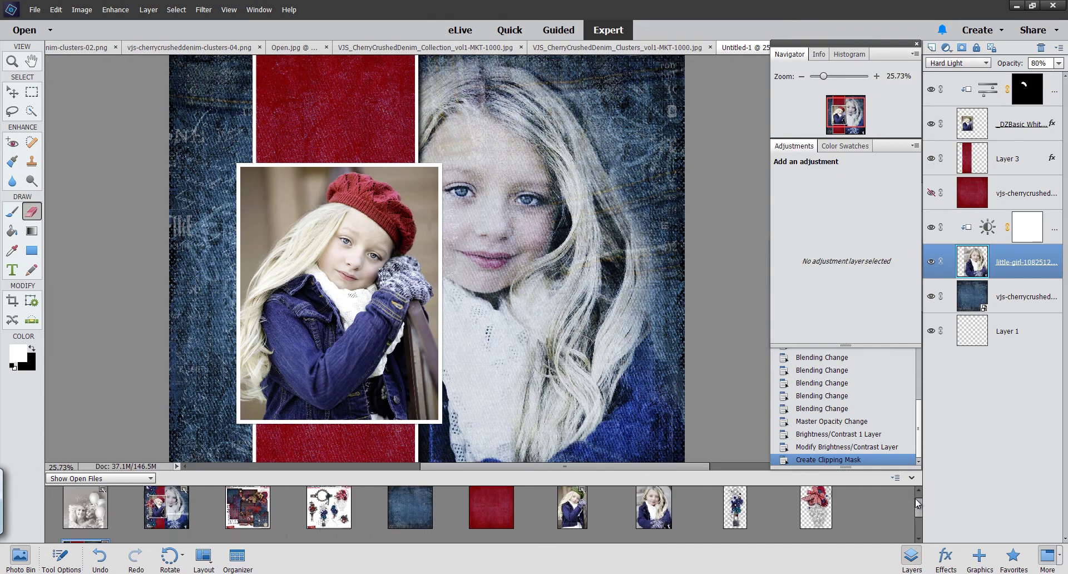
click(1007, 160)
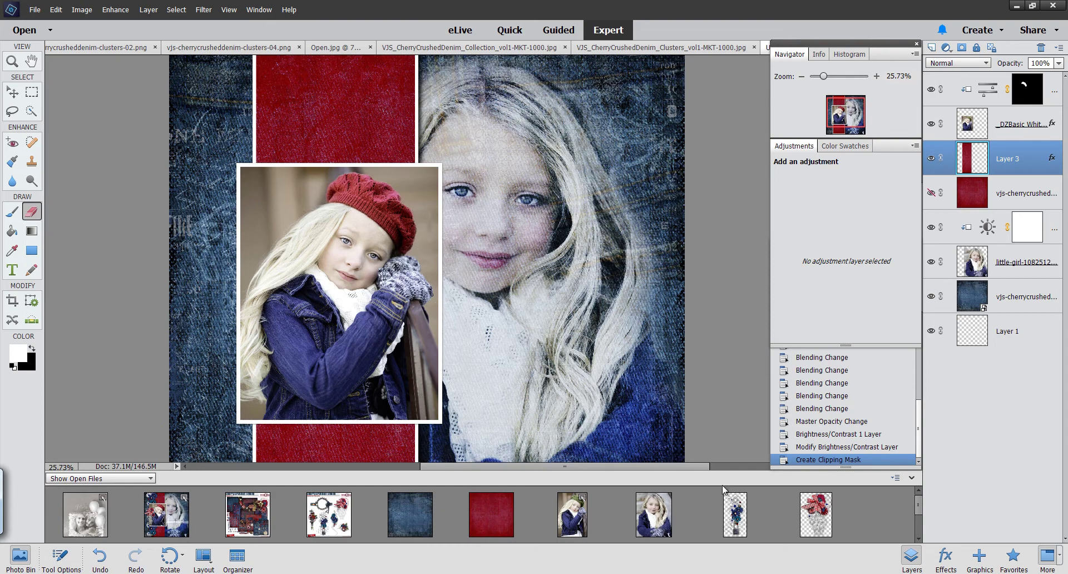
click(12, 93)
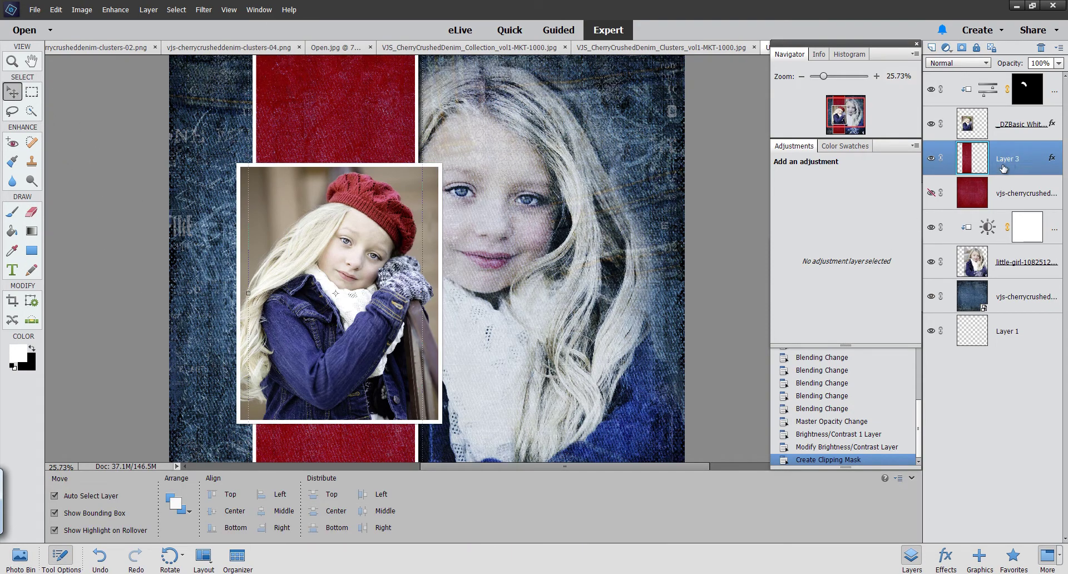
click(16, 562)
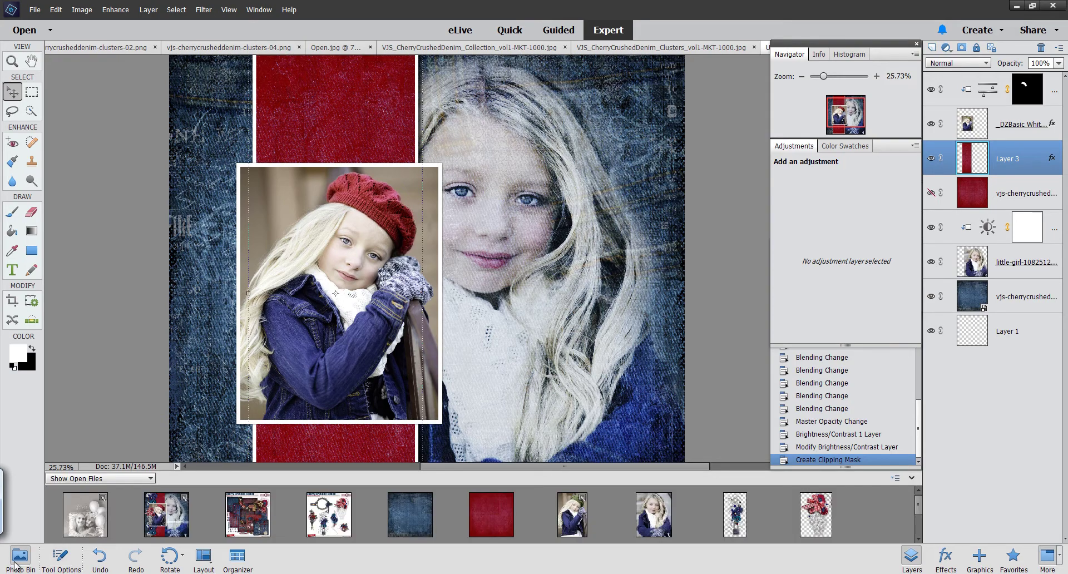
drag(802, 496, 659, 232)
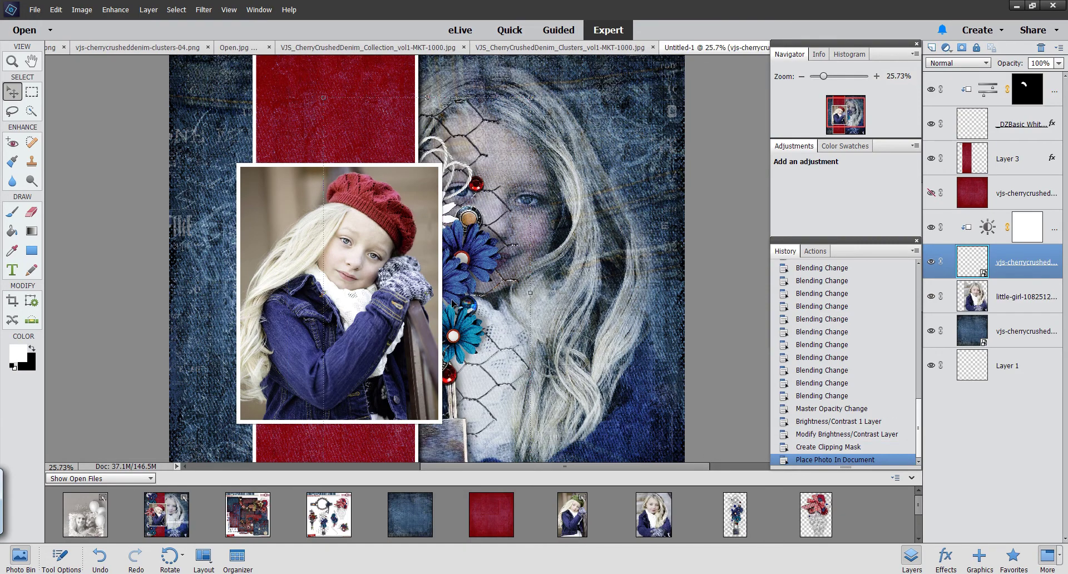
Move the flower cluster to the page's upper left and reorder its layer between the framed photo and the red strip
drag(453, 319, 303, 152)
drag(979, 262, 1001, 167)
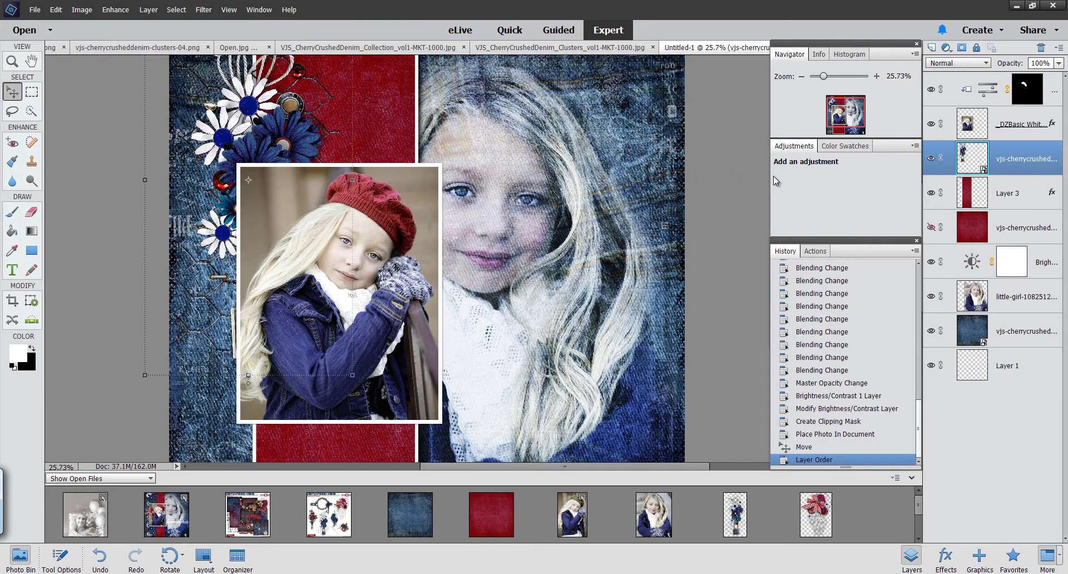
drag(598, 203, 595, 255)
mouse_move(284, 208)
mouse_down()
mouse_move(278, 184)
mouse_move(292, 189)
mouse_up()
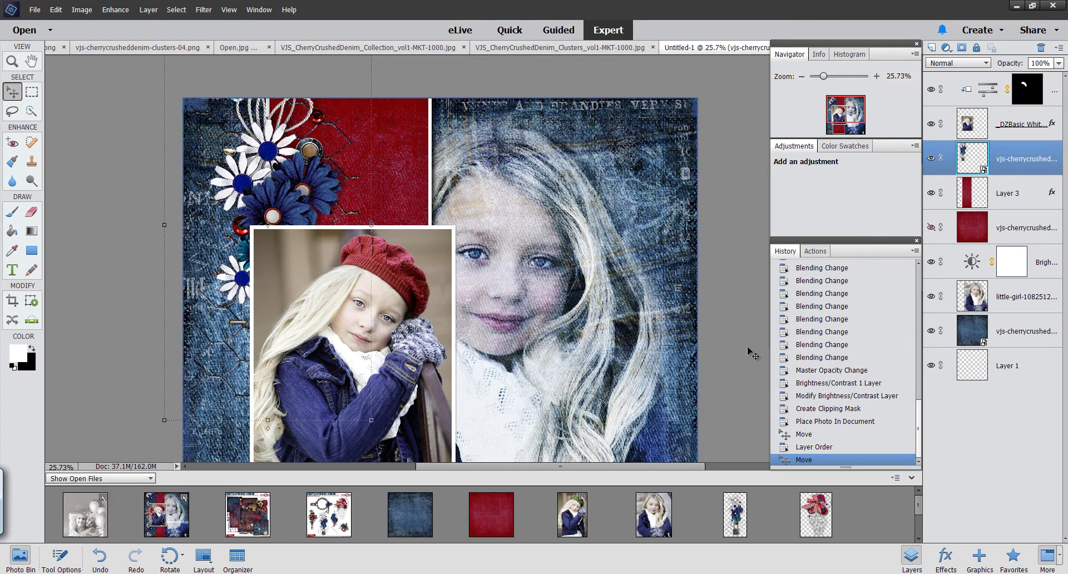
Duplicate the flower cluster layer and move the copy to the page's lower left, tucked behind the framed photo
right_click(1011, 158)
click(1017, 188)
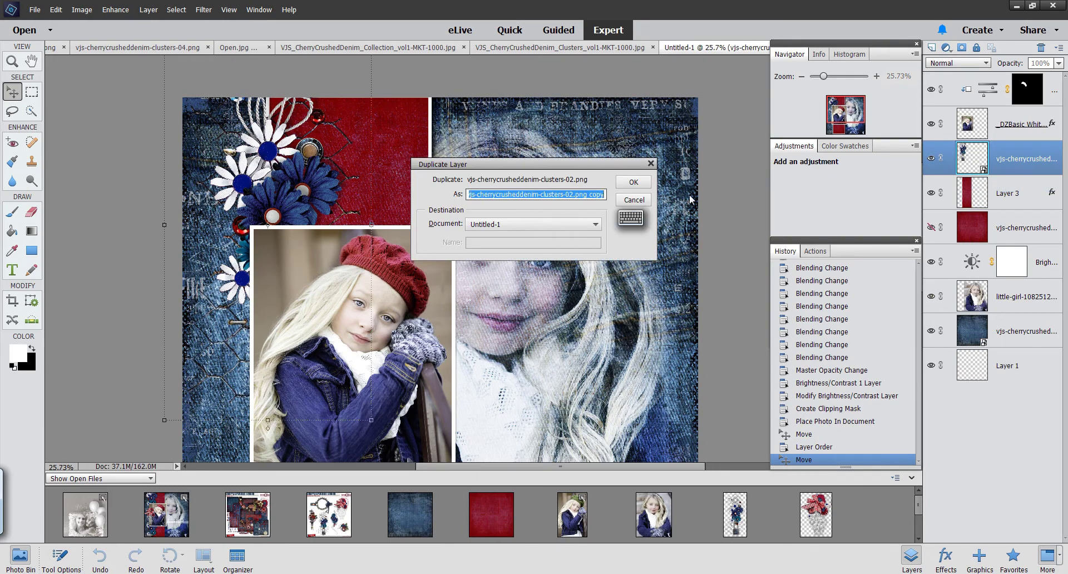
click(634, 188)
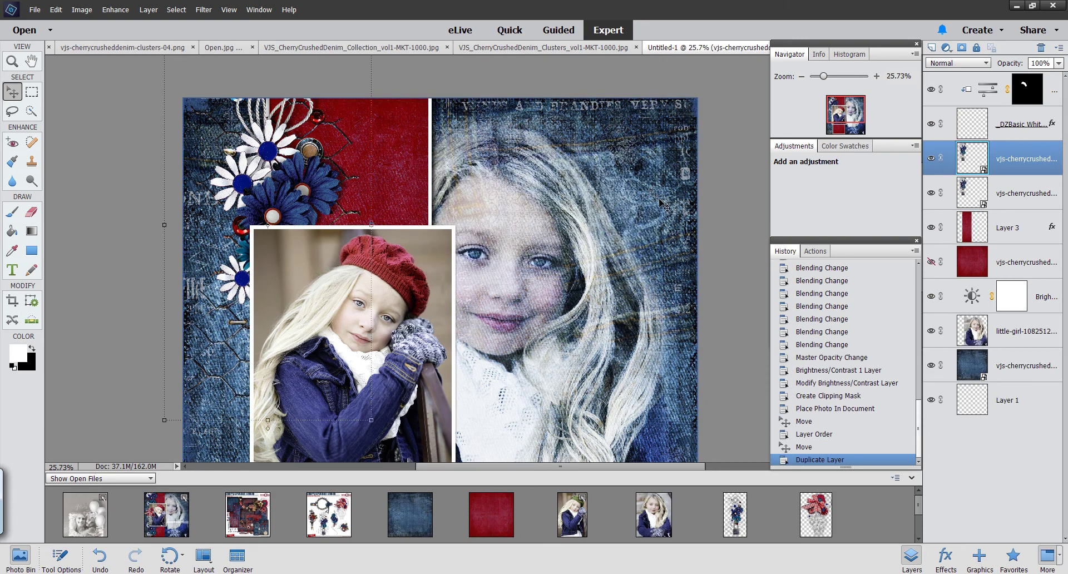
drag(582, 299, 574, 140)
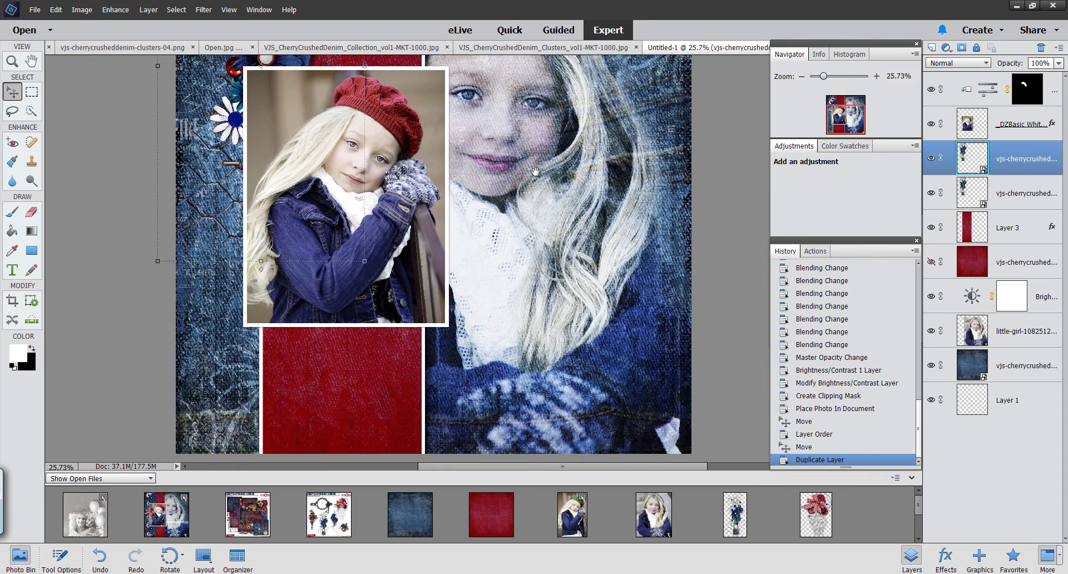
drag(234, 179, 243, 412)
drag(278, 372, 265, 391)
Shift the lower flower cluster about 0.4 in left and 0.2 in up, and move the upper cluster up and left
drag(819, 82, 818, 81)
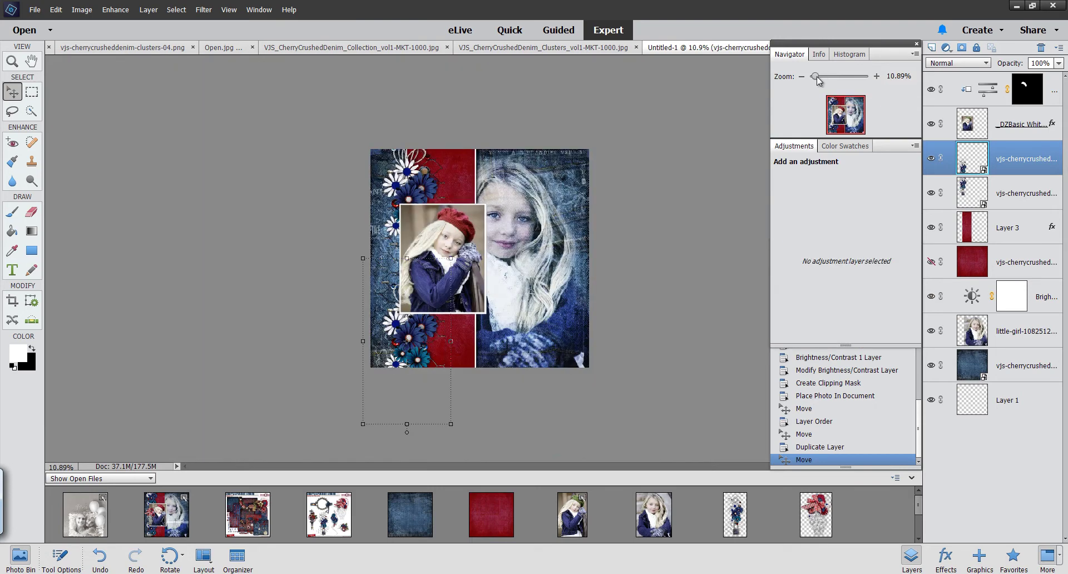
click(875, 78)
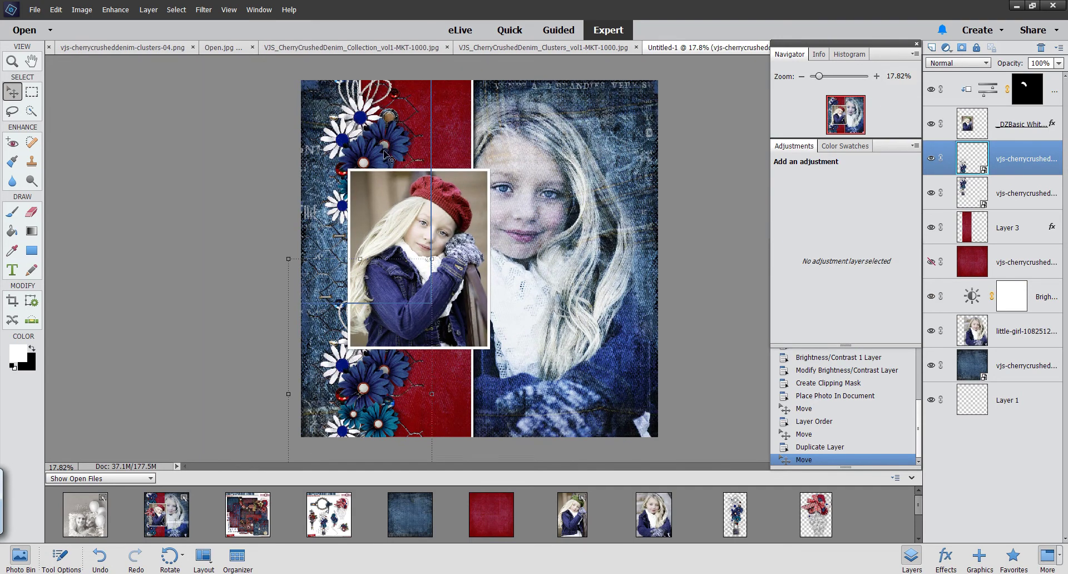
drag(364, 417, 354, 409)
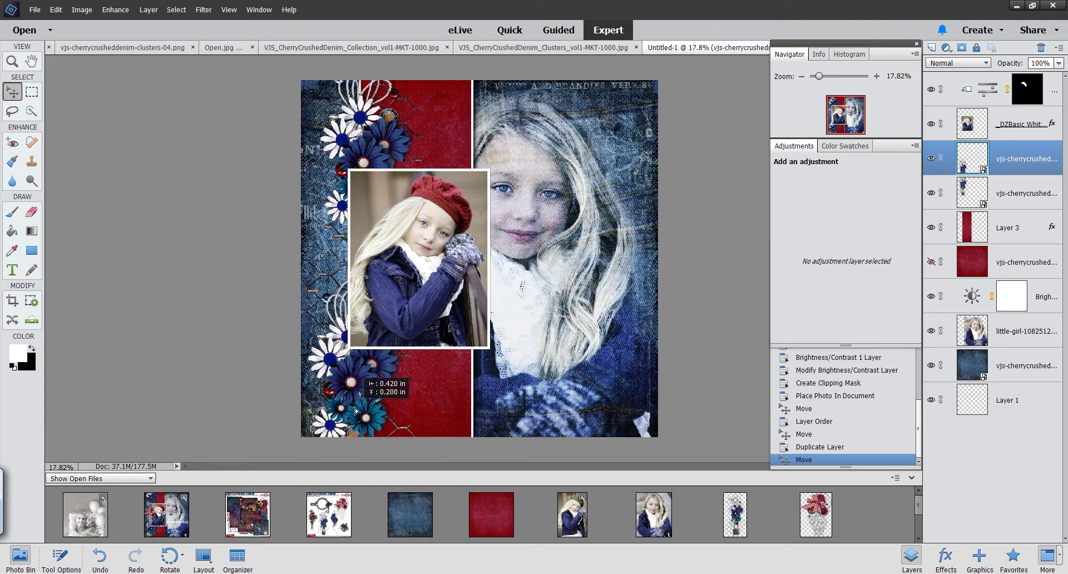
click(1020, 196)
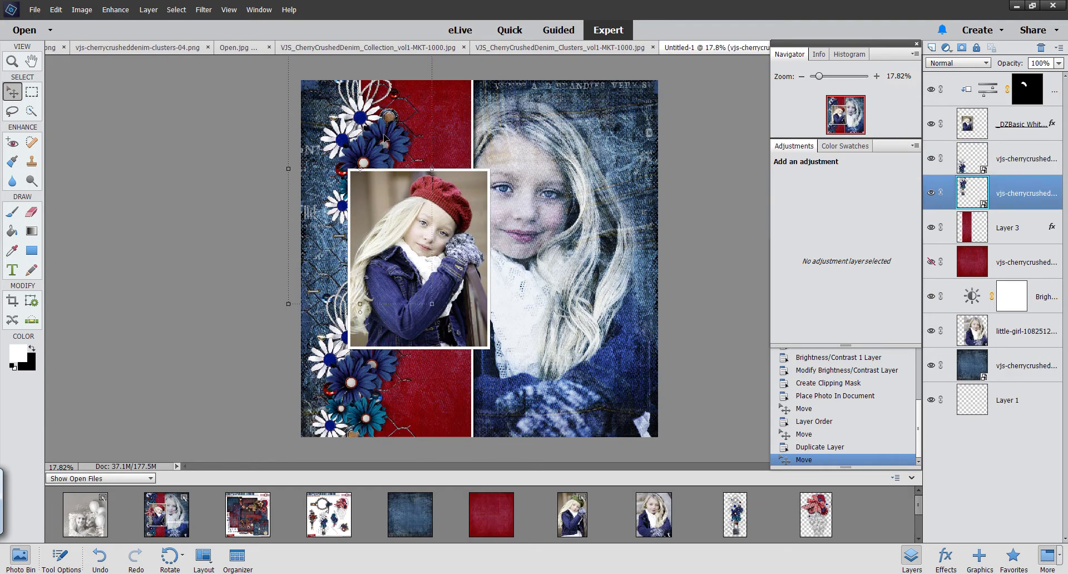
drag(374, 144, 359, 122)
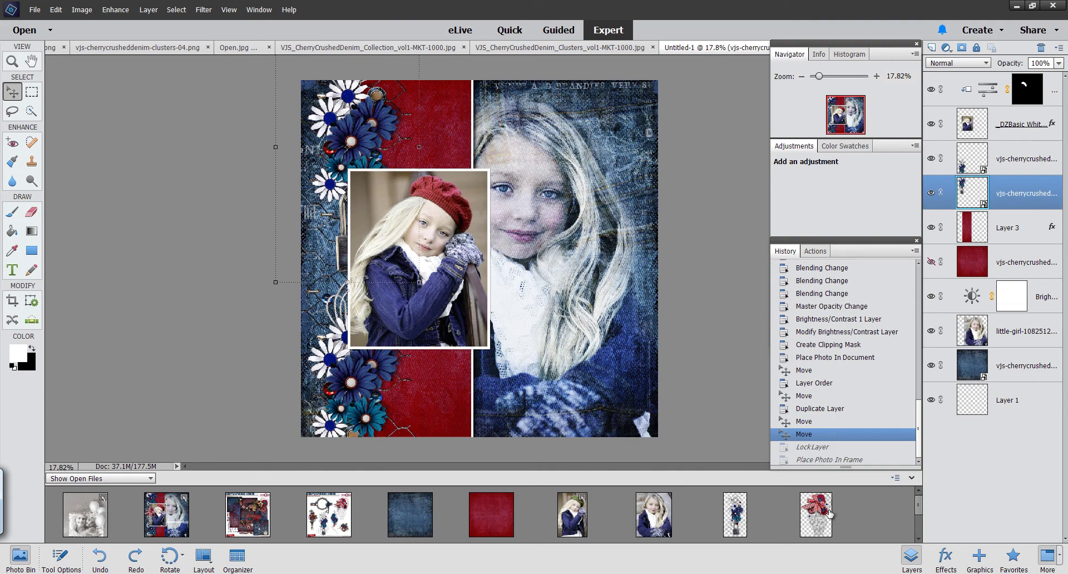
Place the red bow and birdcage cluster over the framed photo's left edge and bring its layer to the top of the stack
drag(818, 511, 658, 248)
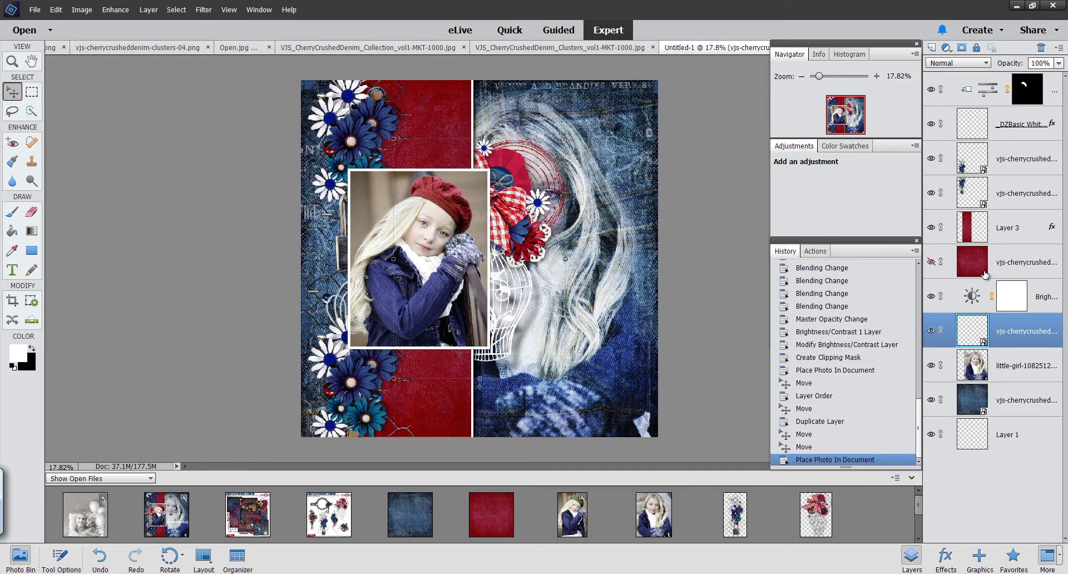
drag(1010, 334, 991, 156)
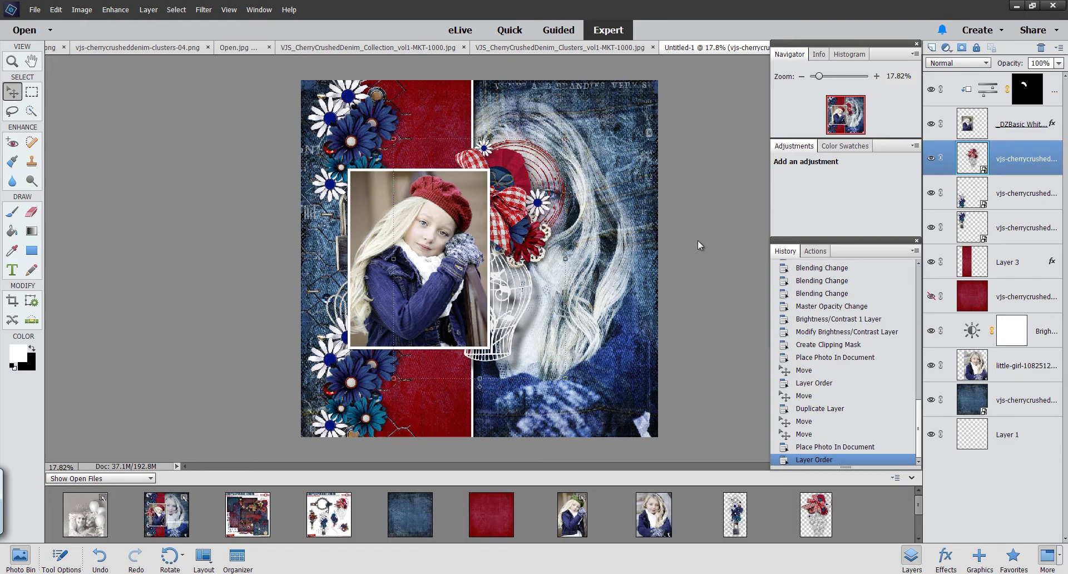
drag(459, 226, 329, 233)
drag(1012, 159, 1000, 83)
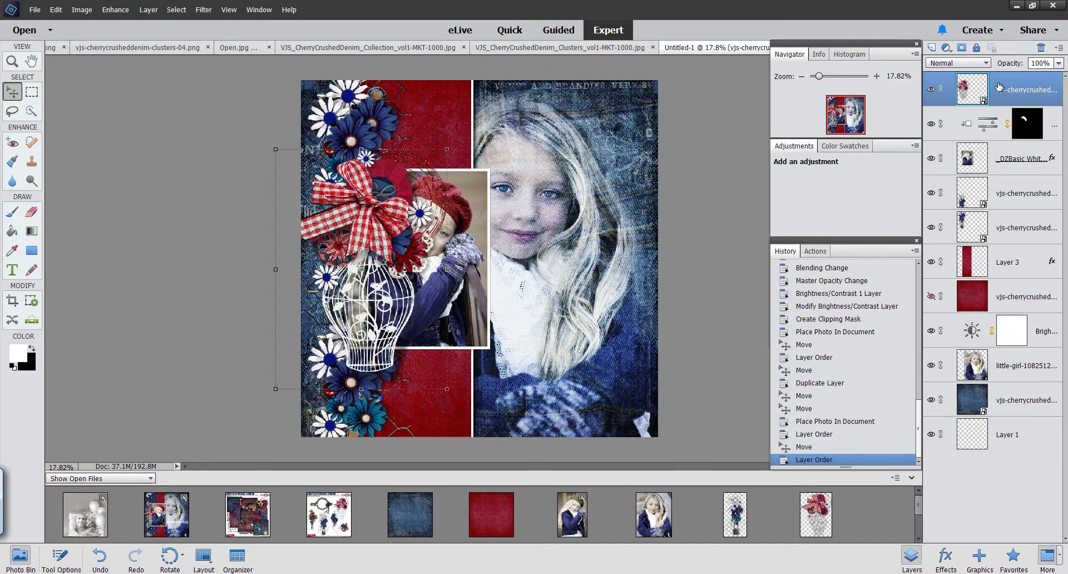
Scale the birdcage cluster proportionally to 63.94% and position it along the framed photo's left edge
drag(448, 149, 410, 223)
mouse_move(351, 263)
mouse_down()
mouse_move(363, 232)
mouse_move(352, 253)
mouse_up()
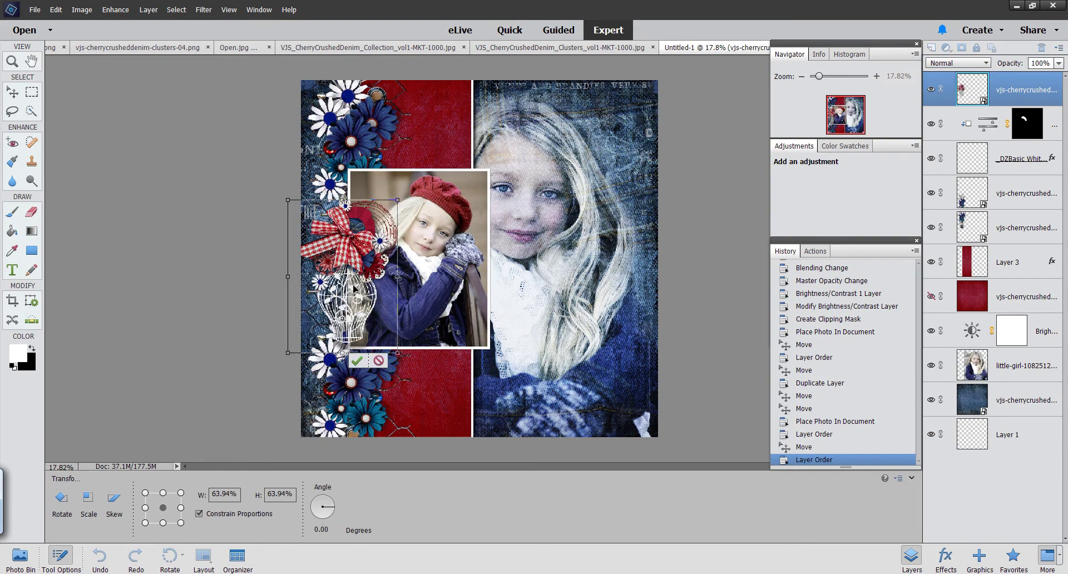
key(Return)
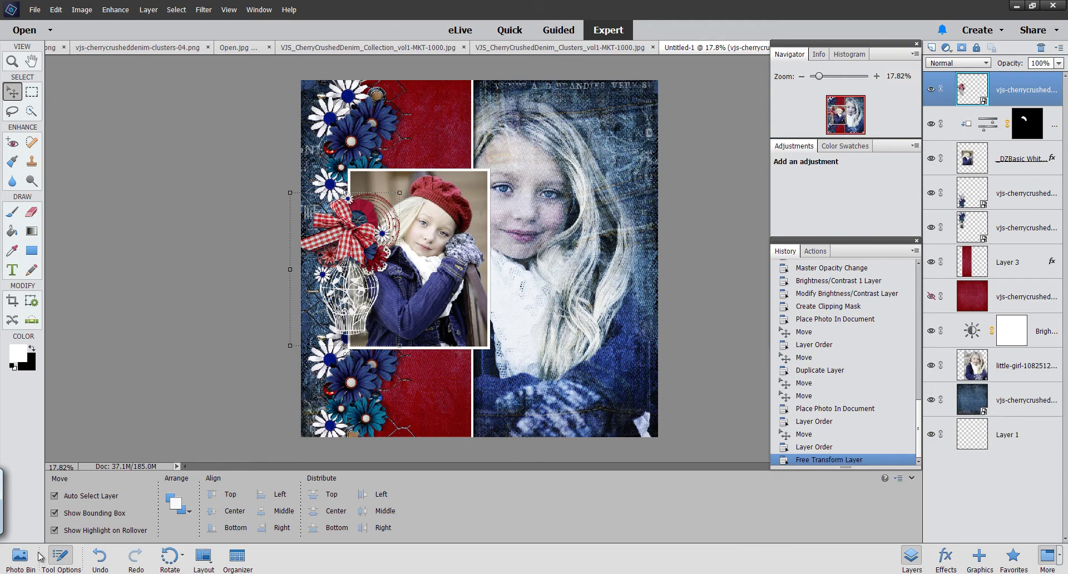
click(22, 559)
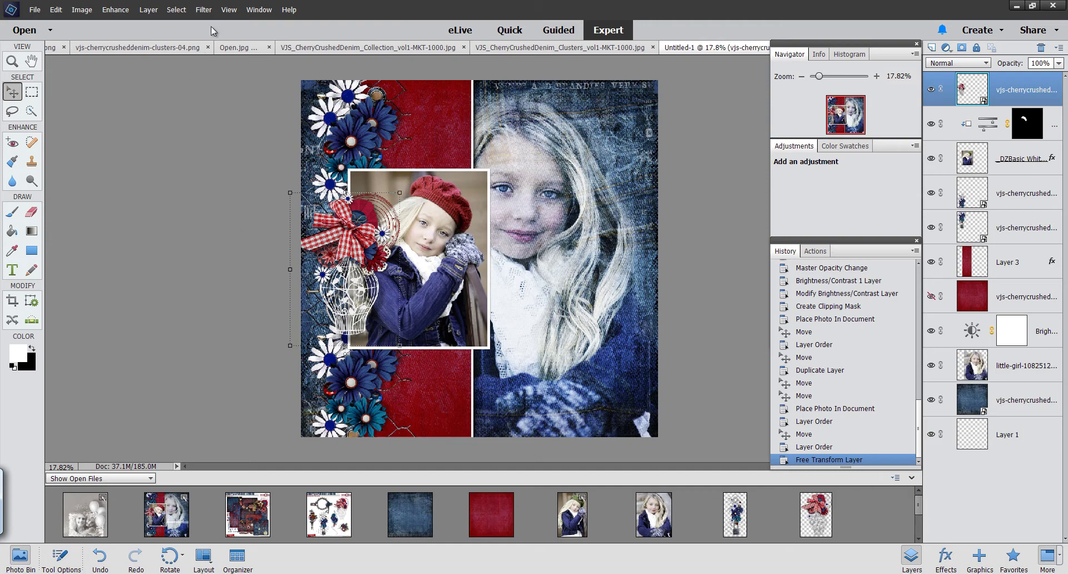
Show the guides and add a white, centred "American Girl" title in 100 pt Sleeplesson Plus Regular at the lower guide
click(226, 10)
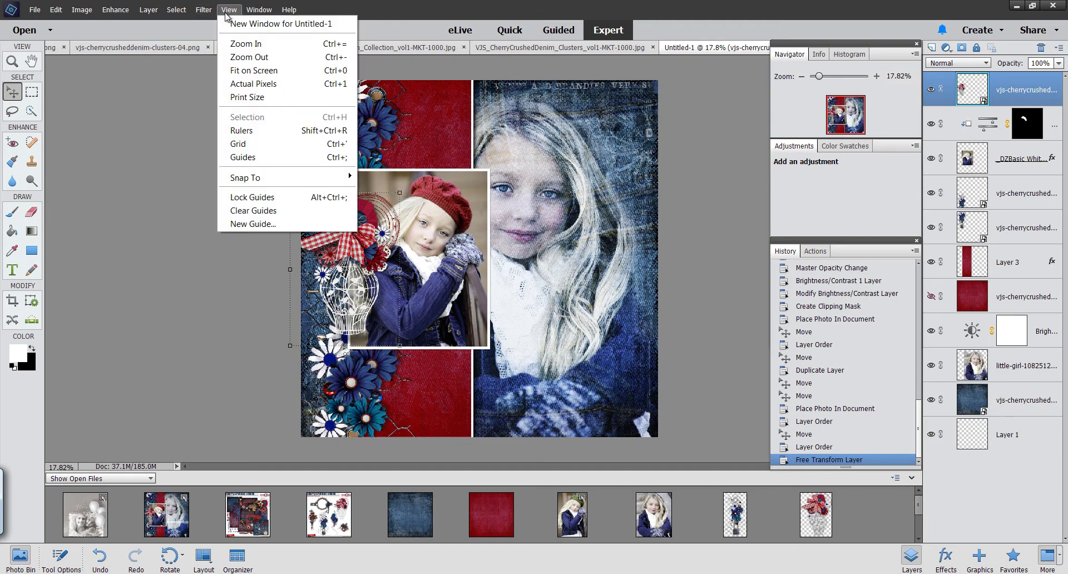
click(248, 159)
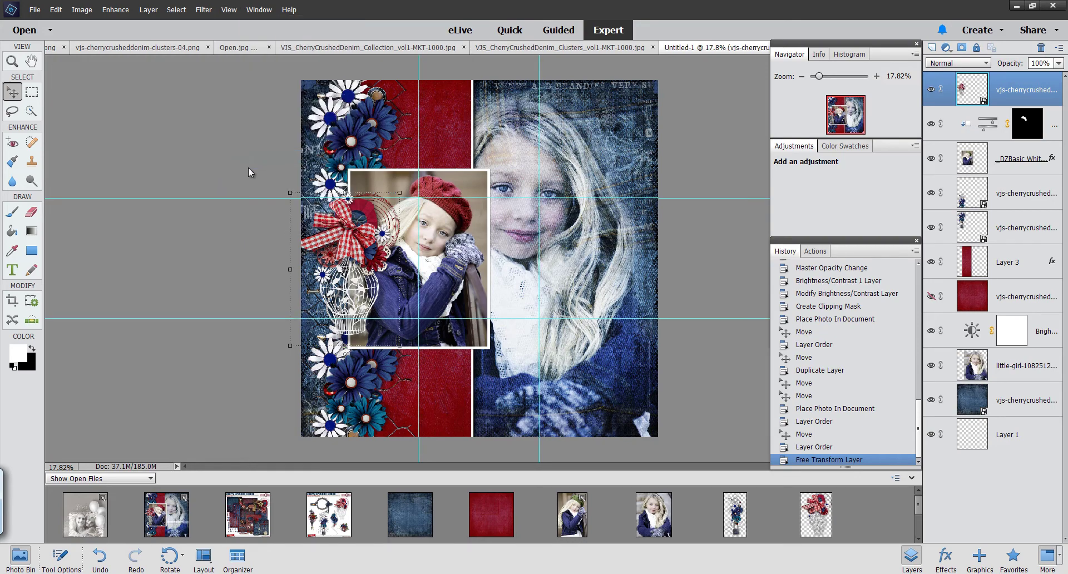
key(t)
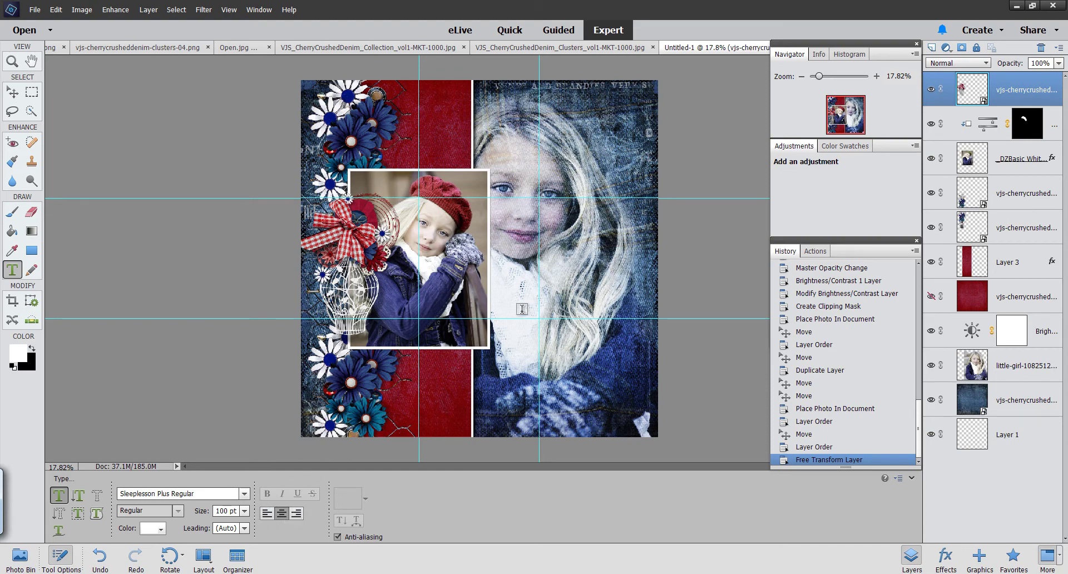
click(505, 319)
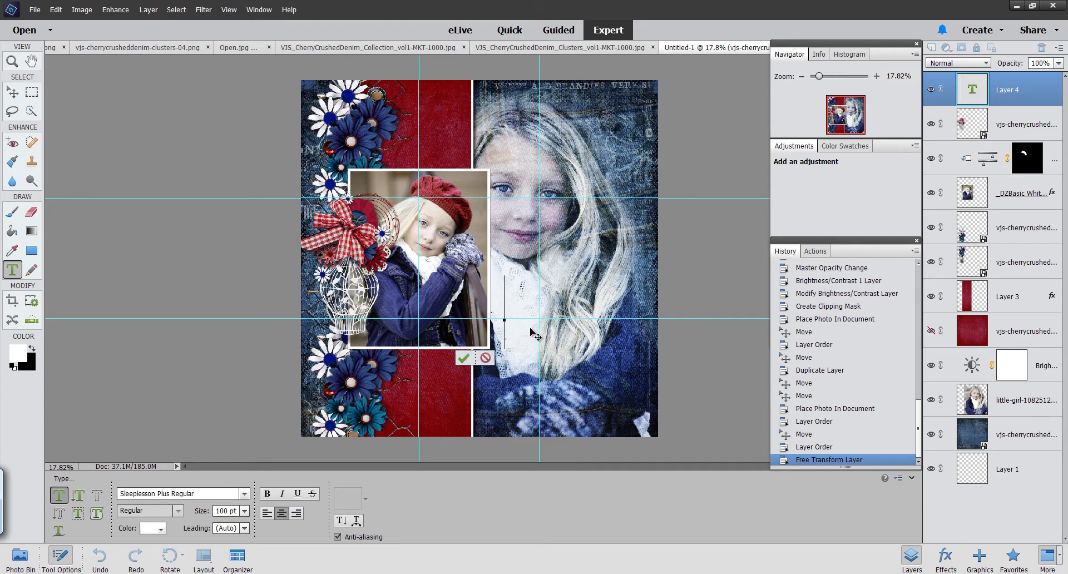
text(Wi)
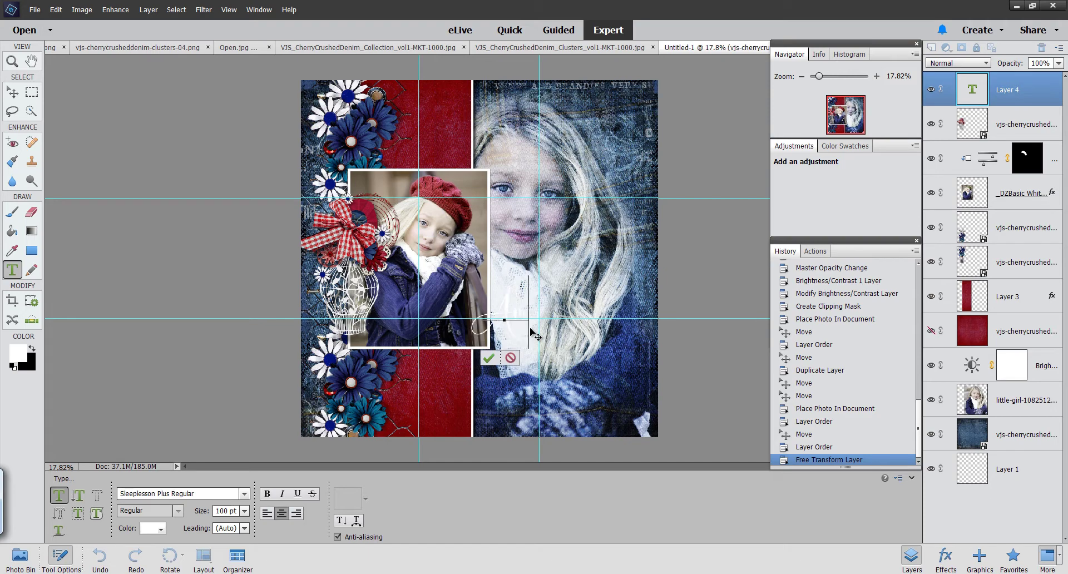
text(erican)
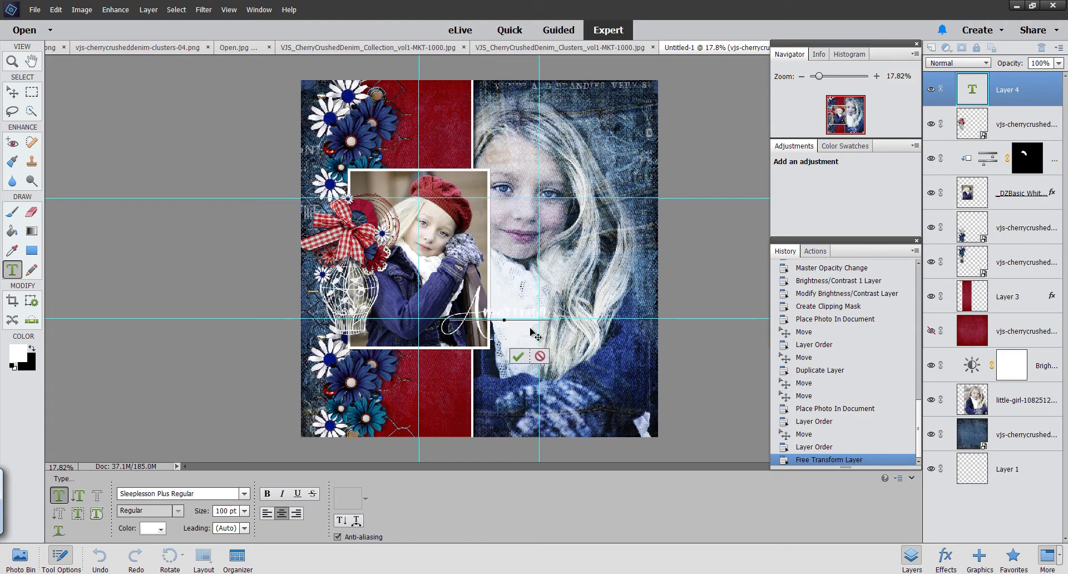
text( Girl)
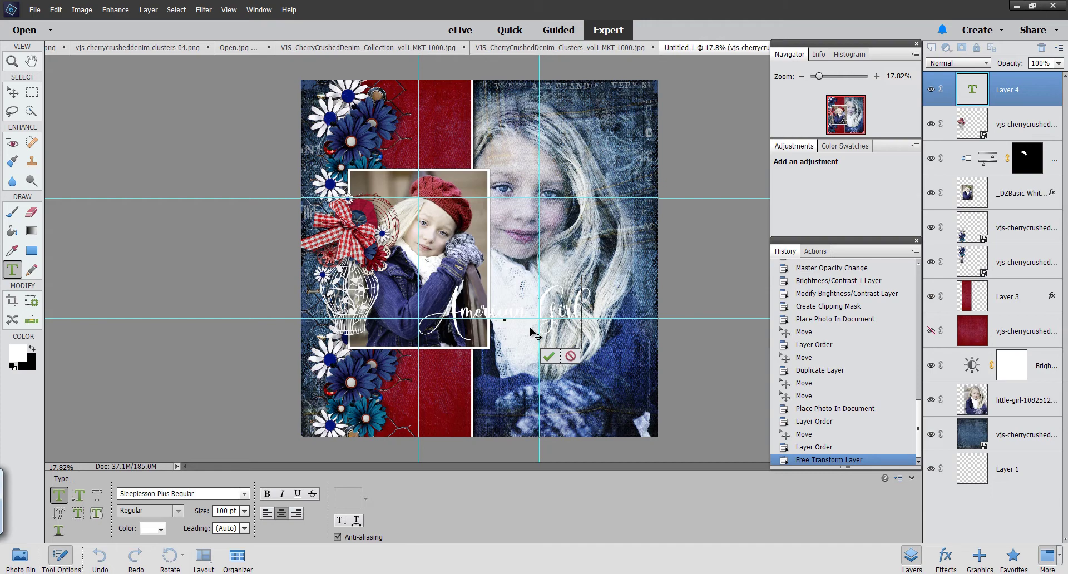
Left-align the title text, clear it and enter the "American Girl" wording again
drag(585, 310, 425, 328)
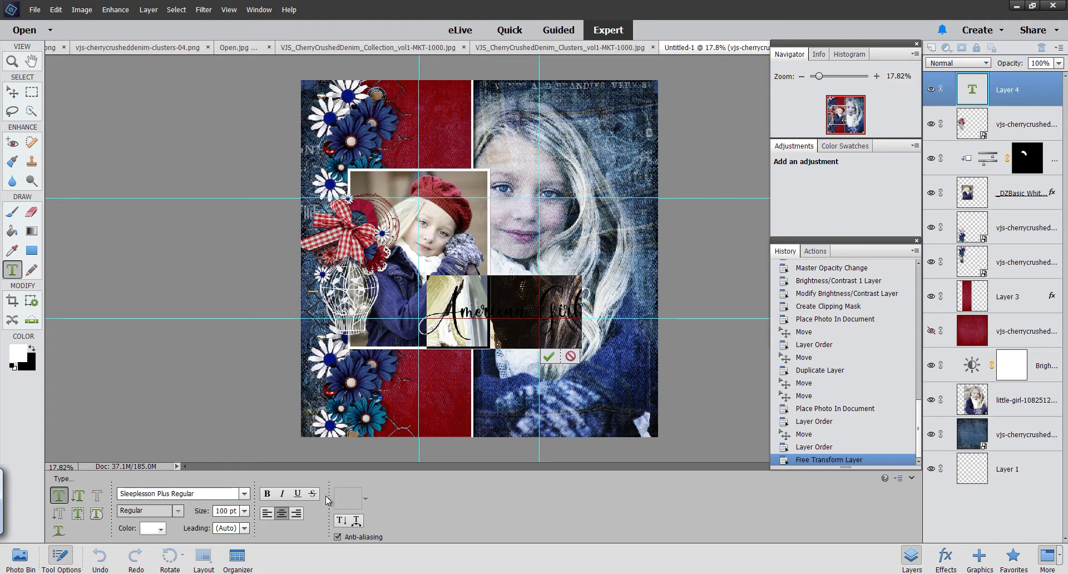
click(267, 513)
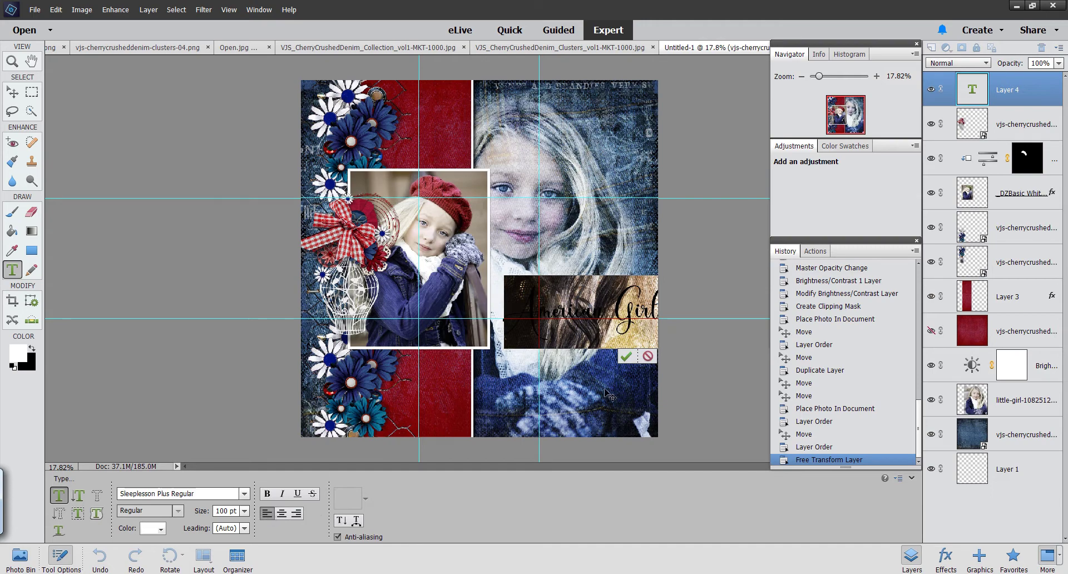
key(BackSpace)
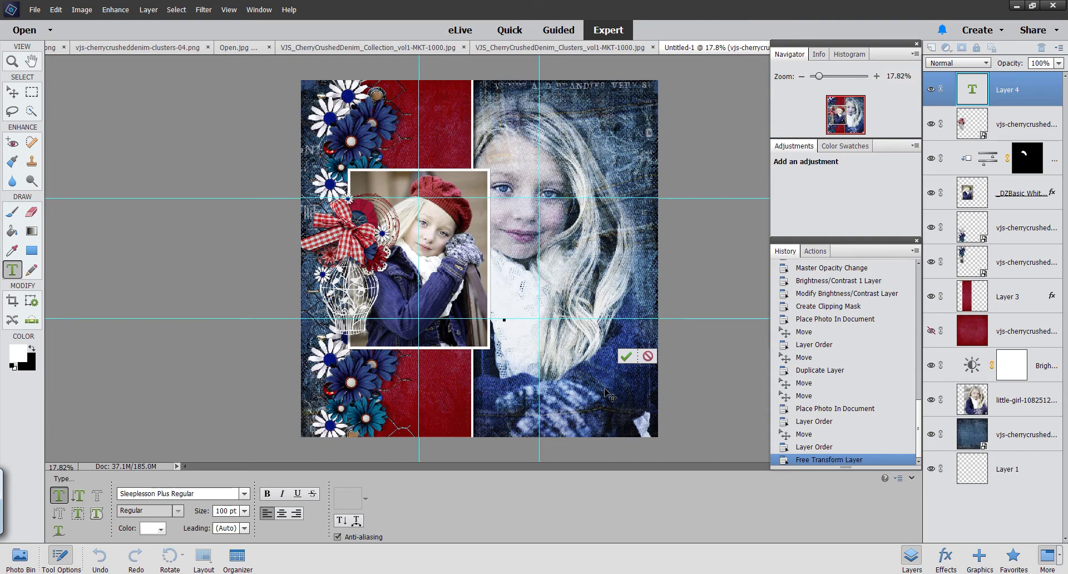
text(American)
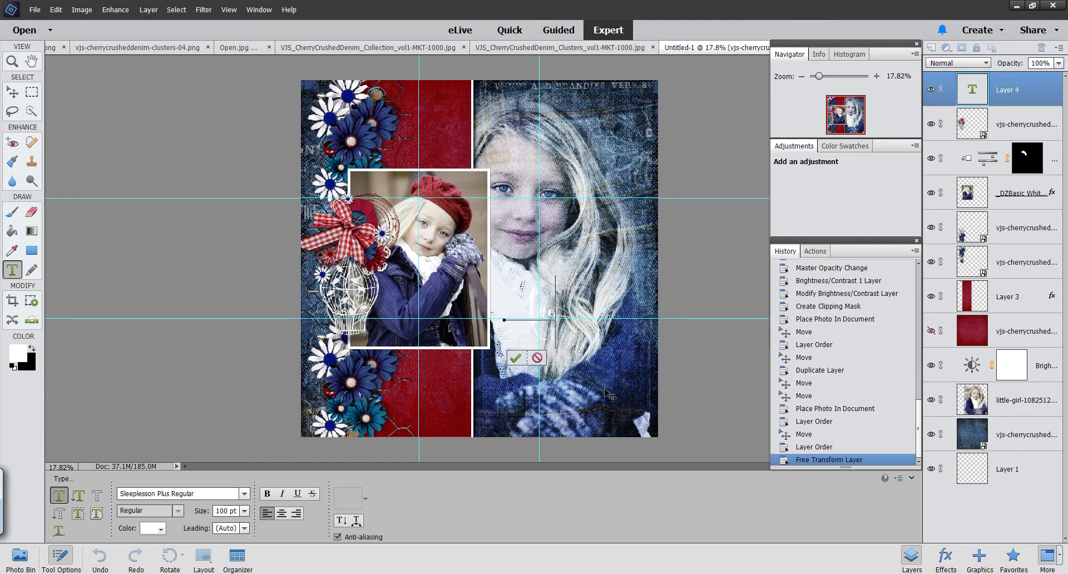
text( Girl)
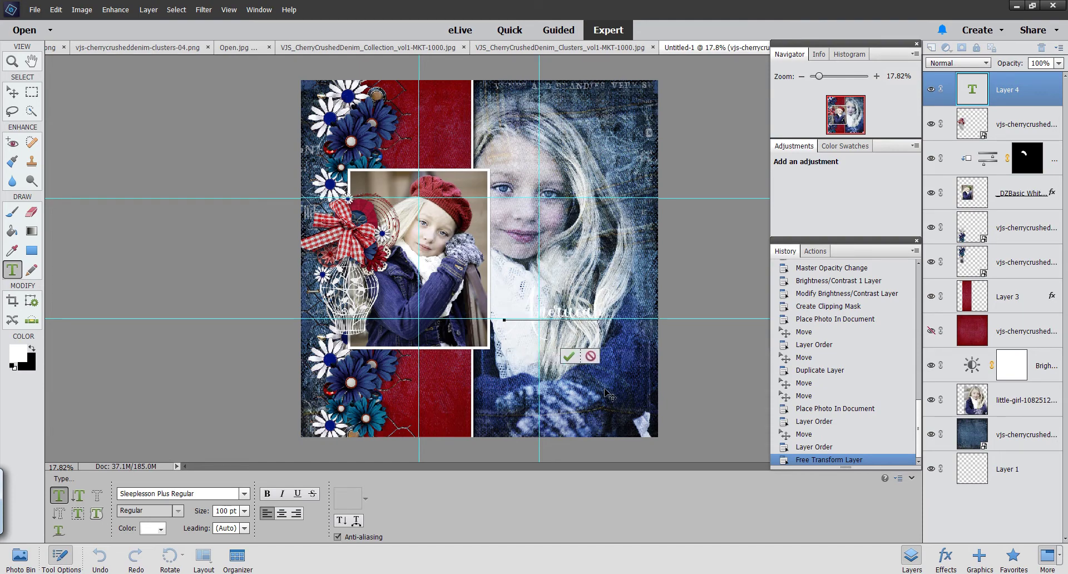
key(BackSpace)
text(Girl)
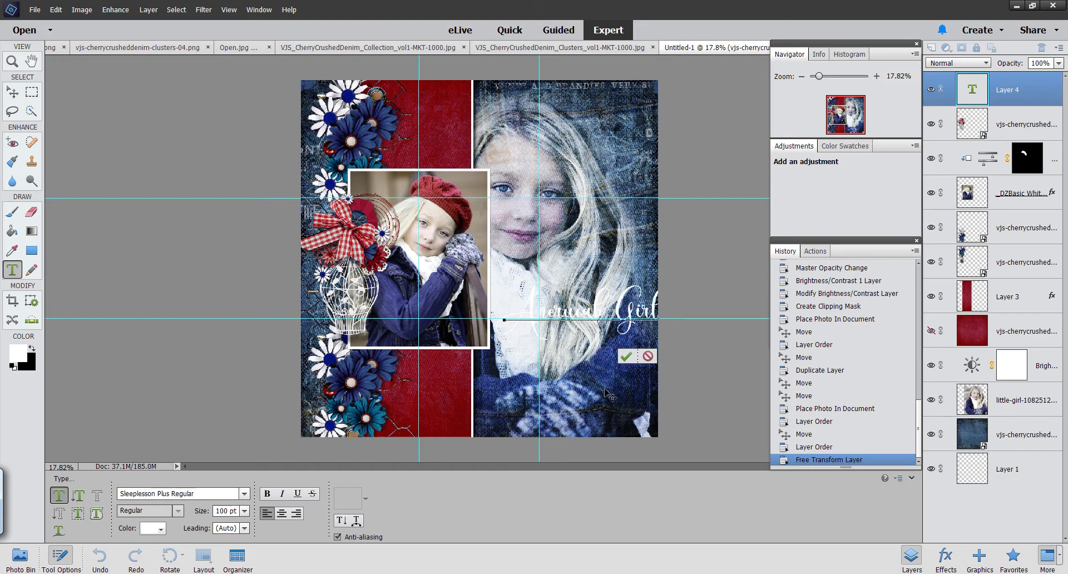
Move the title left and slightly down so it overlaps the framed photo's edge, and correct its first word to "American"
drag(595, 392, 568, 398)
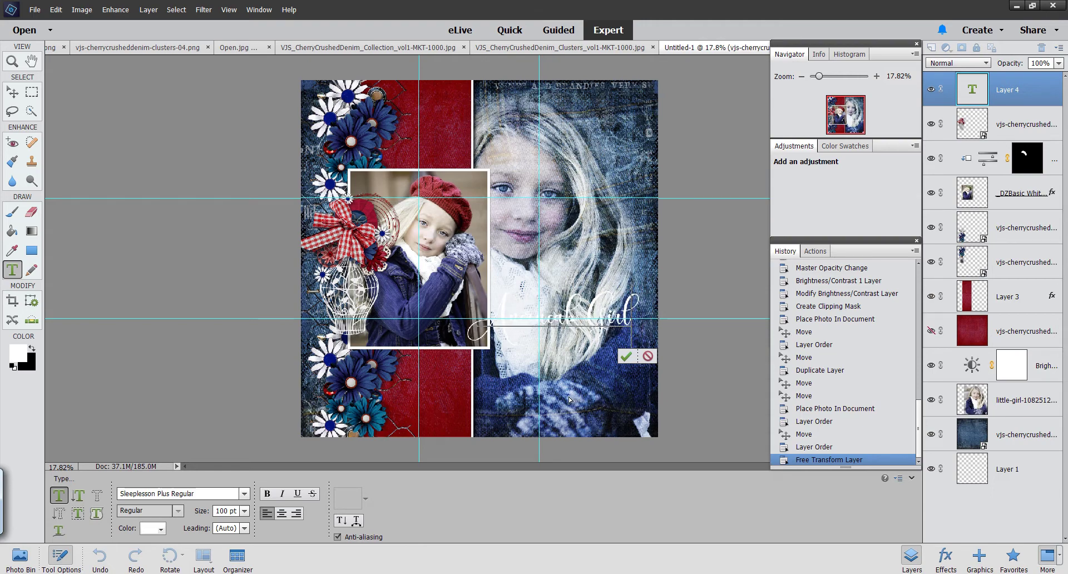
key(ctrl+Return)
key(v)
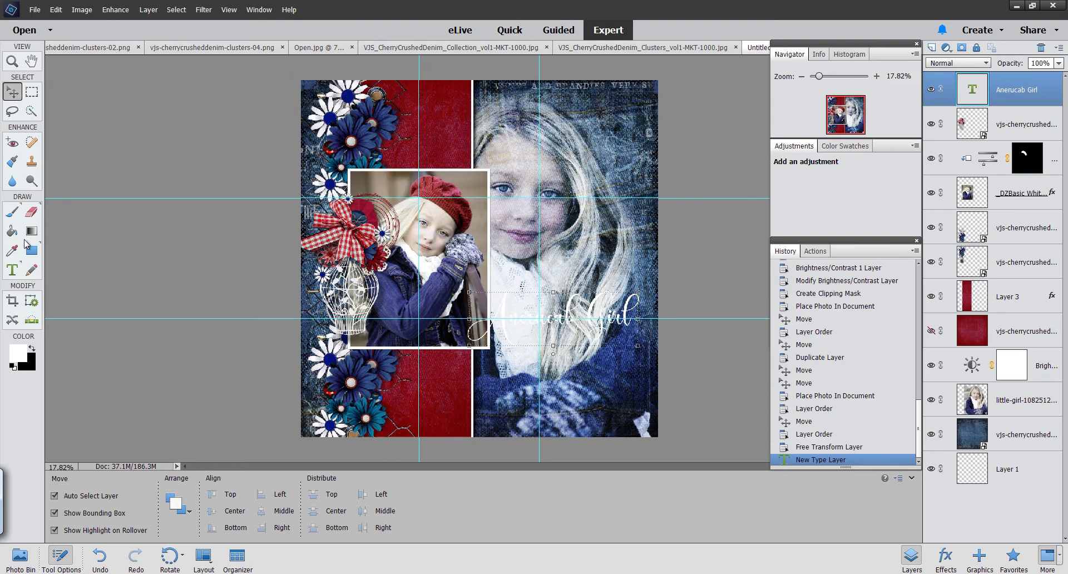
click(13, 271)
drag(573, 323, 510, 323)
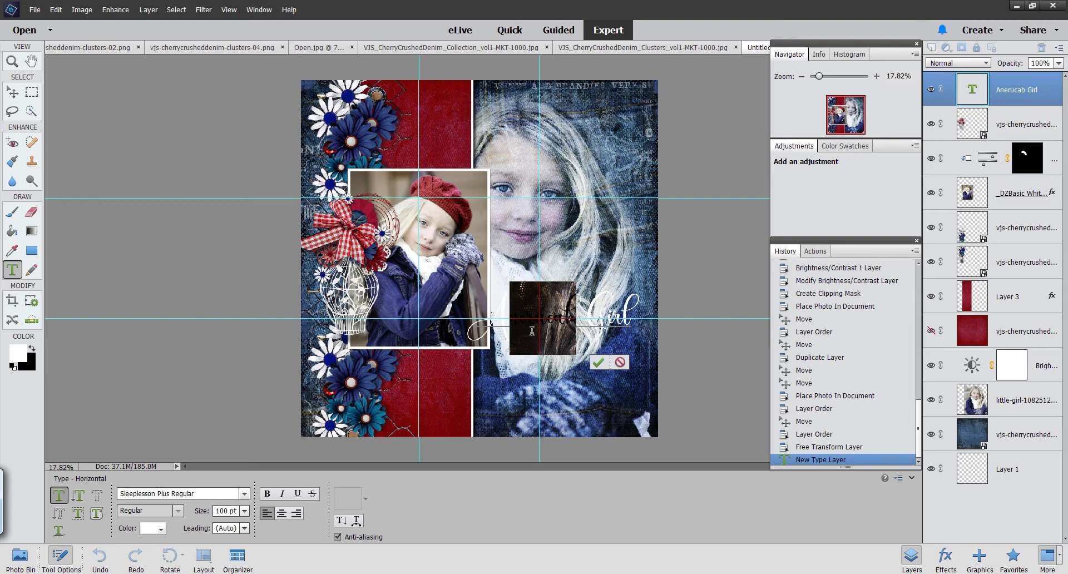
text(American)
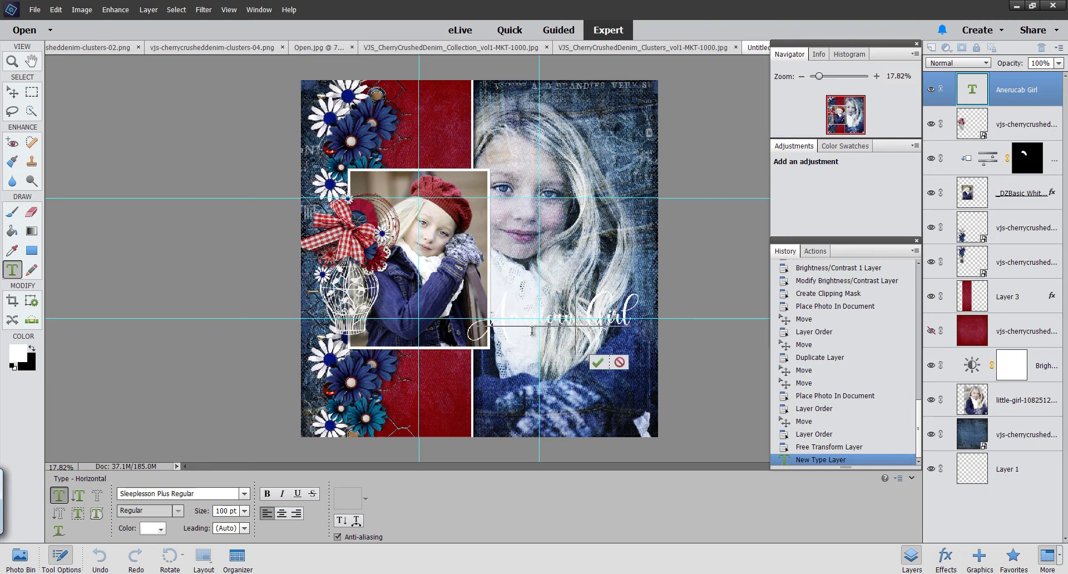
Add a new layer beneath the title and select a thin horizontal band behind the lettering, from the framed photo to the page's right edge
click(1038, 120)
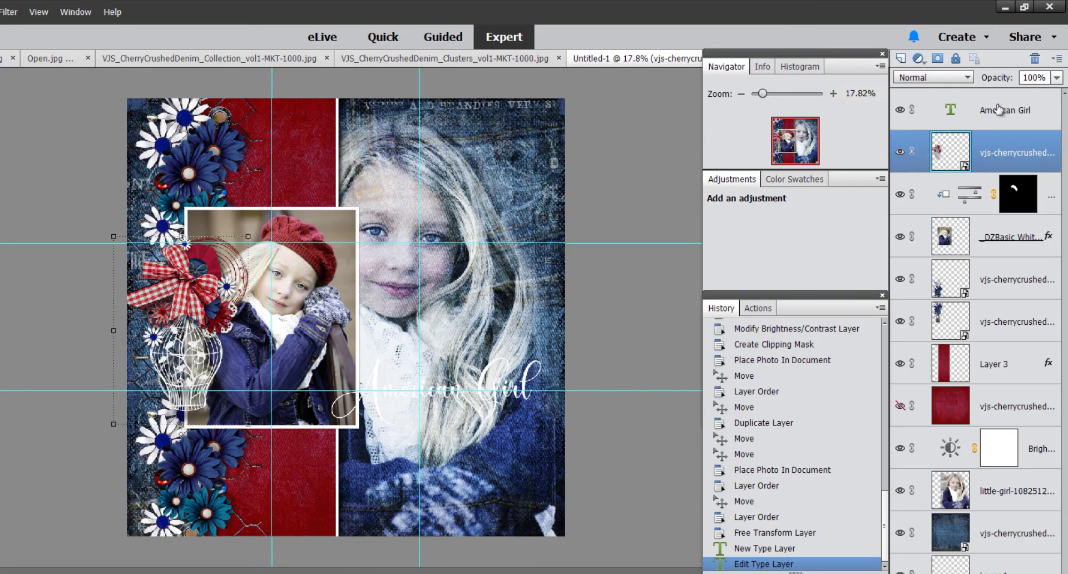
click(899, 59)
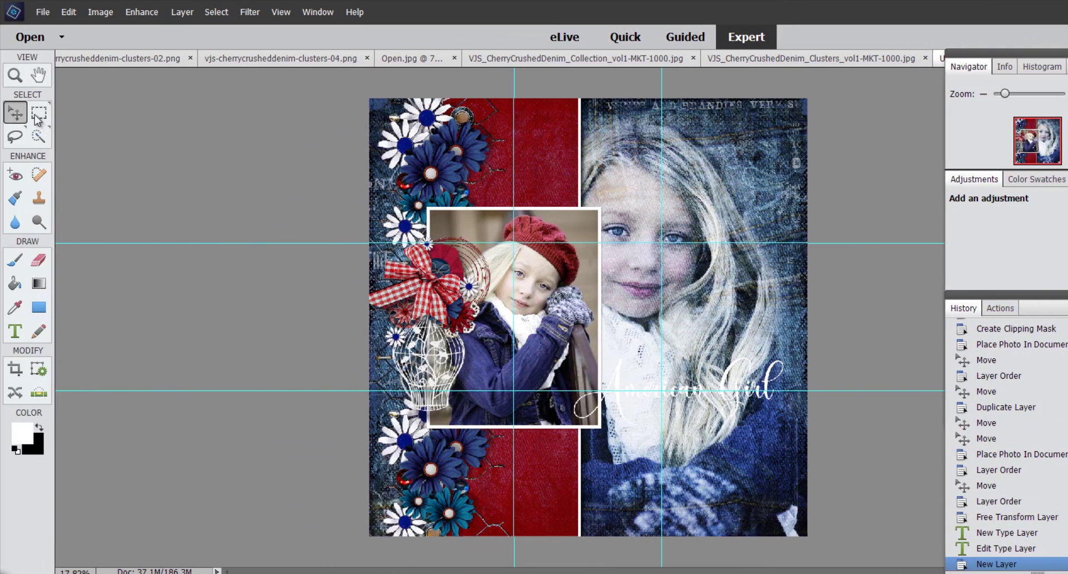
click(34, 116)
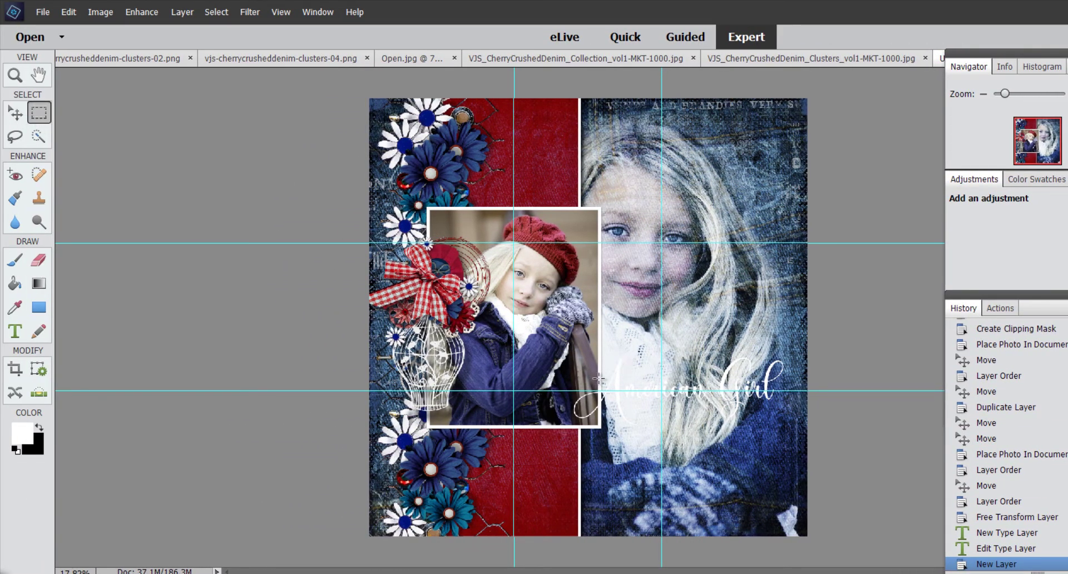
drag(1005, 93, 1015, 95)
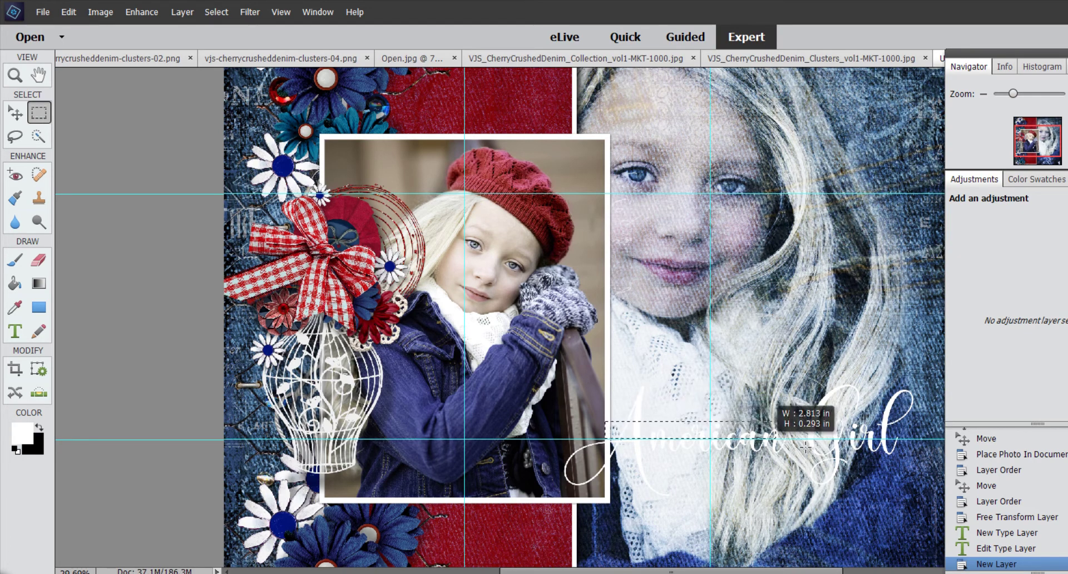
drag(874, 459, 982, 455)
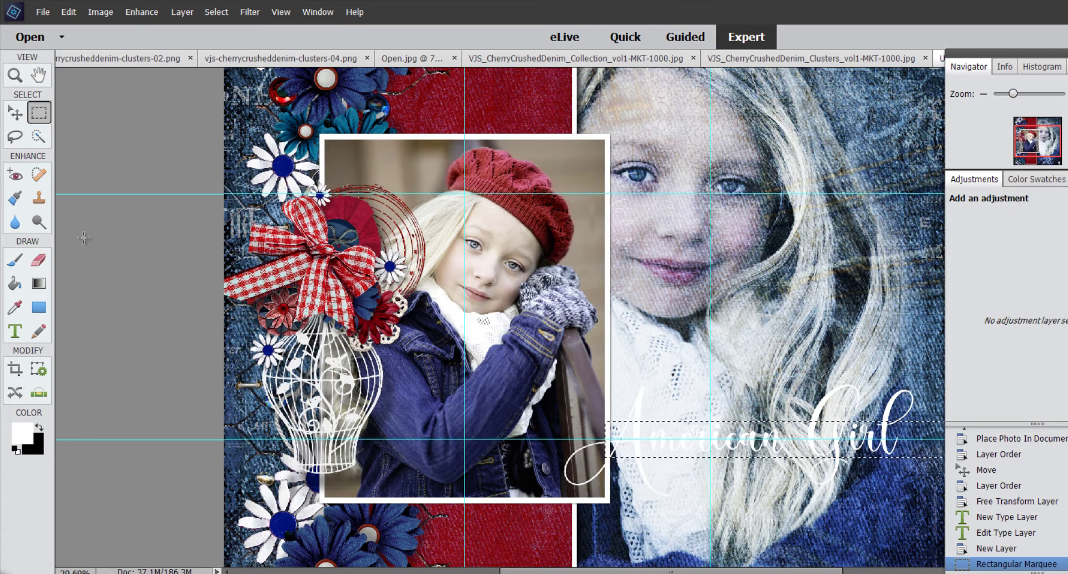
Fill the selected band with white and lower its layer opacity to 39%
click(14, 283)
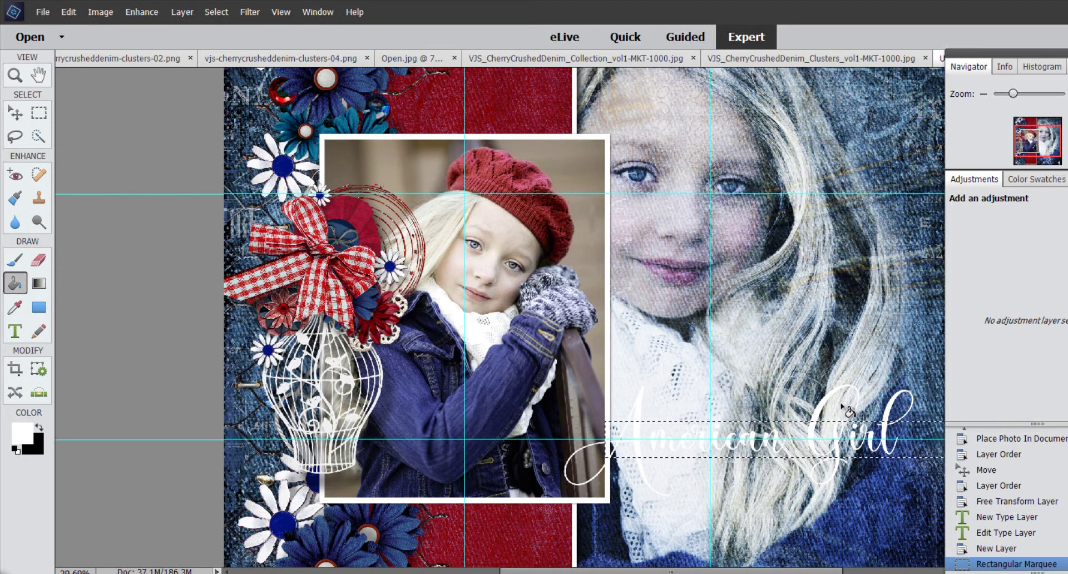
click(866, 439)
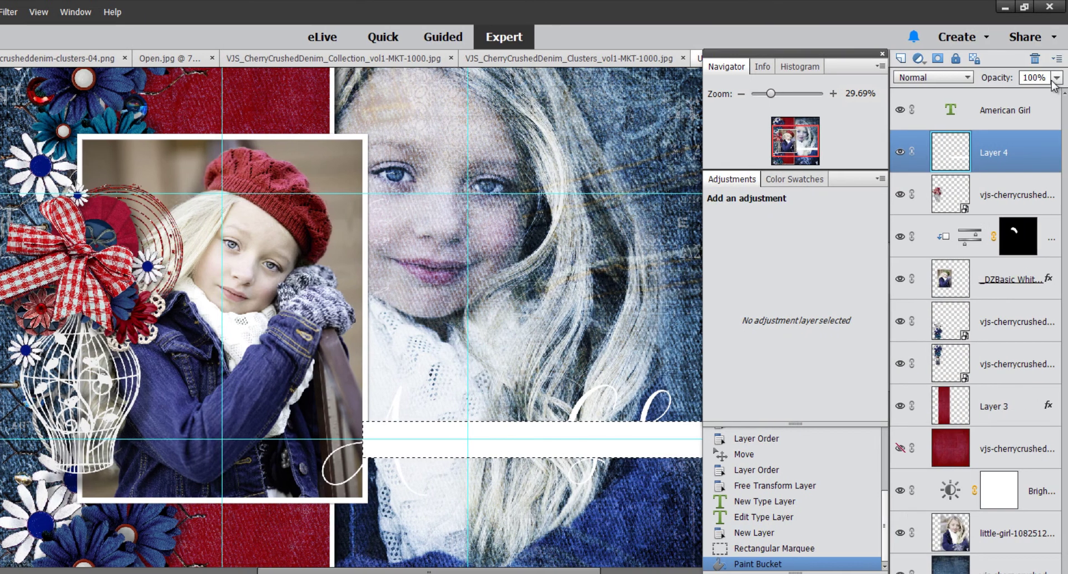
click(1056, 78)
drag(1056, 94, 1012, 95)
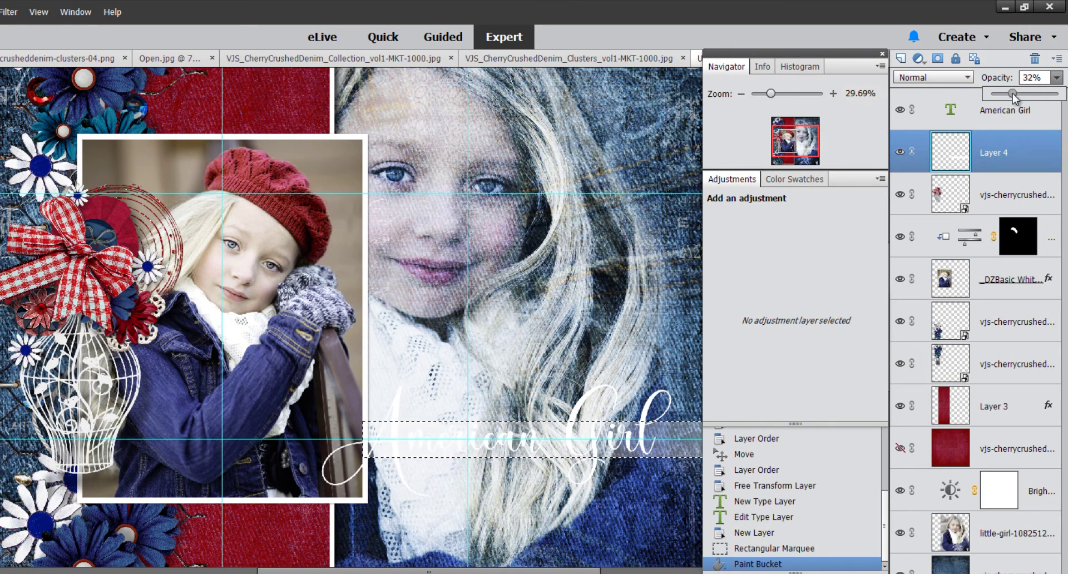
drag(1015, 92, 1014, 92)
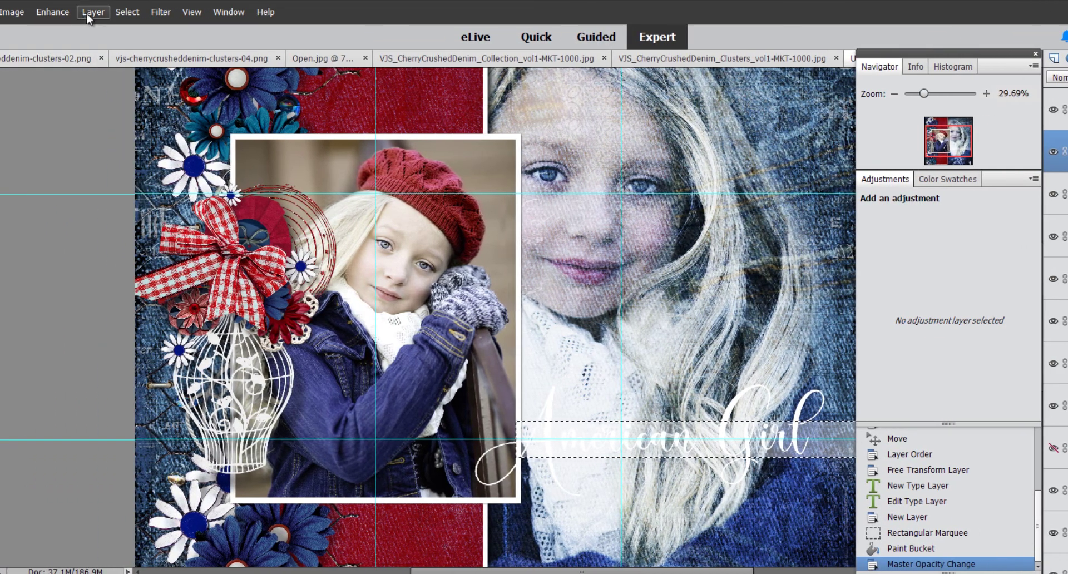
Deselect the band and move its layer beneath the framed photo's layer
click(124, 11)
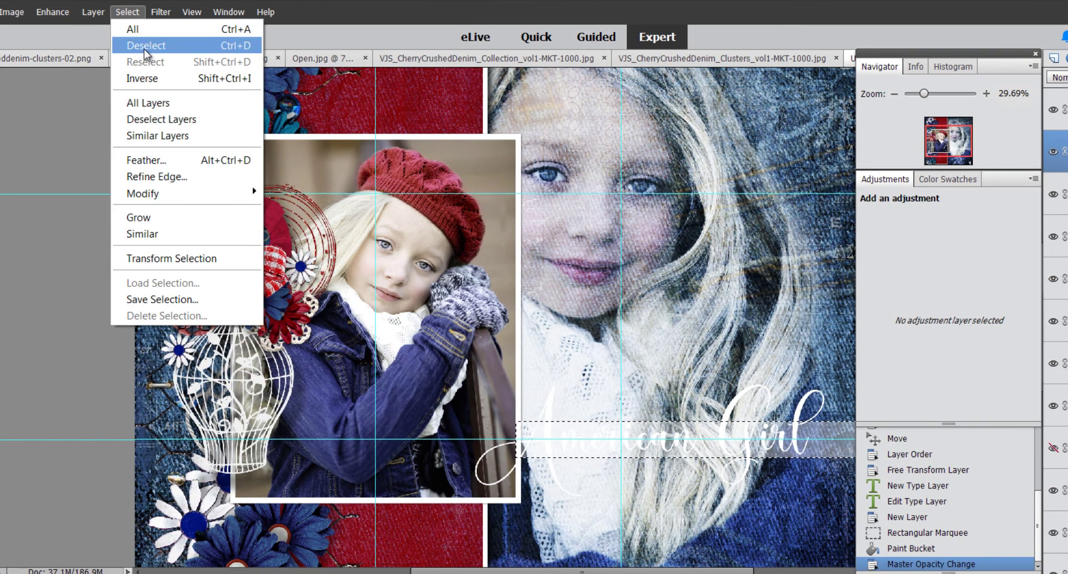
click(145, 47)
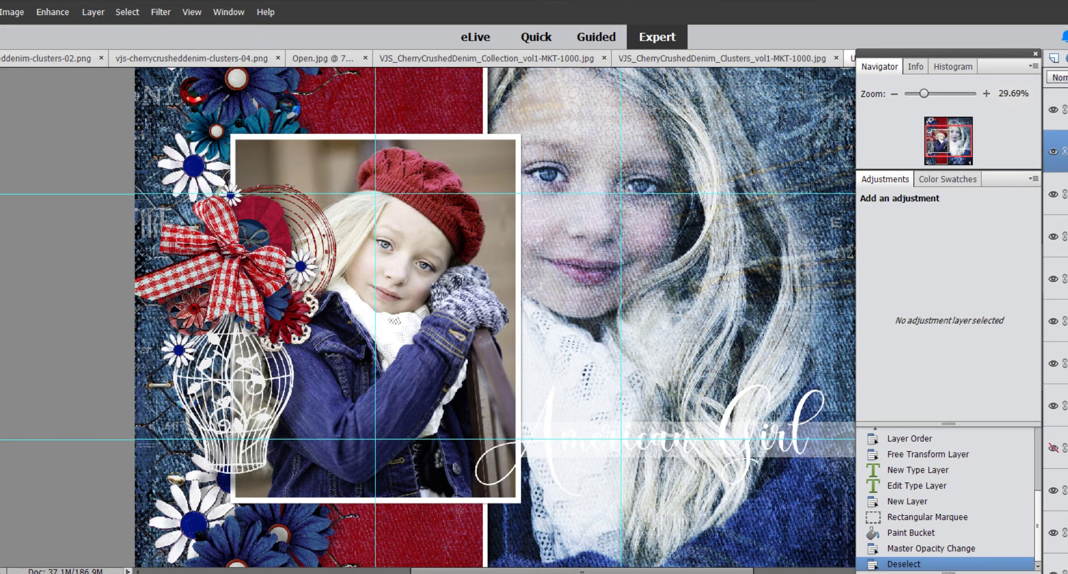
drag(993, 152, 1008, 333)
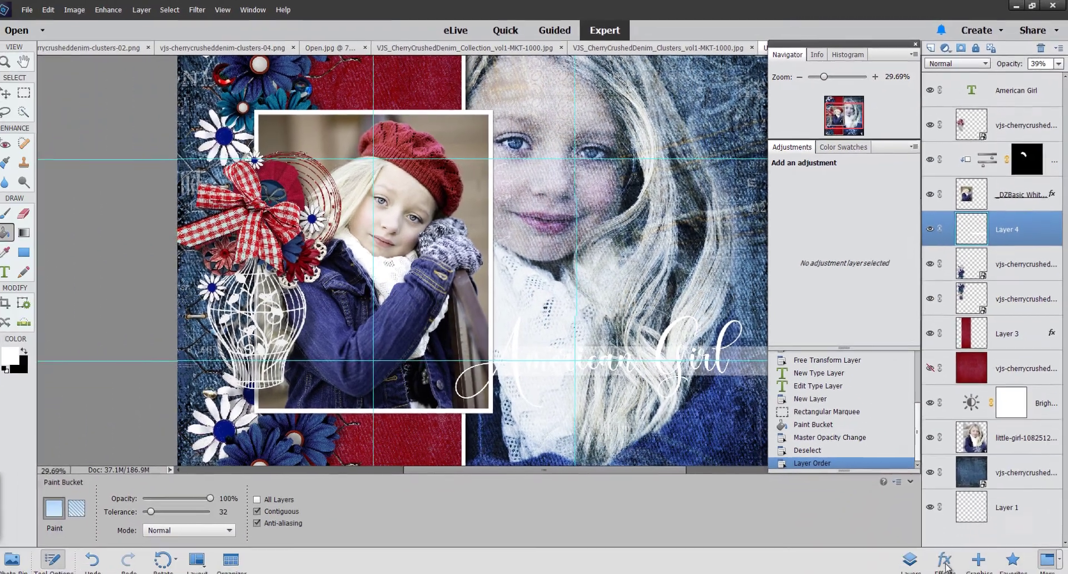
Apply the thin blue style from the Strokes category to the American Girl title
click(944, 560)
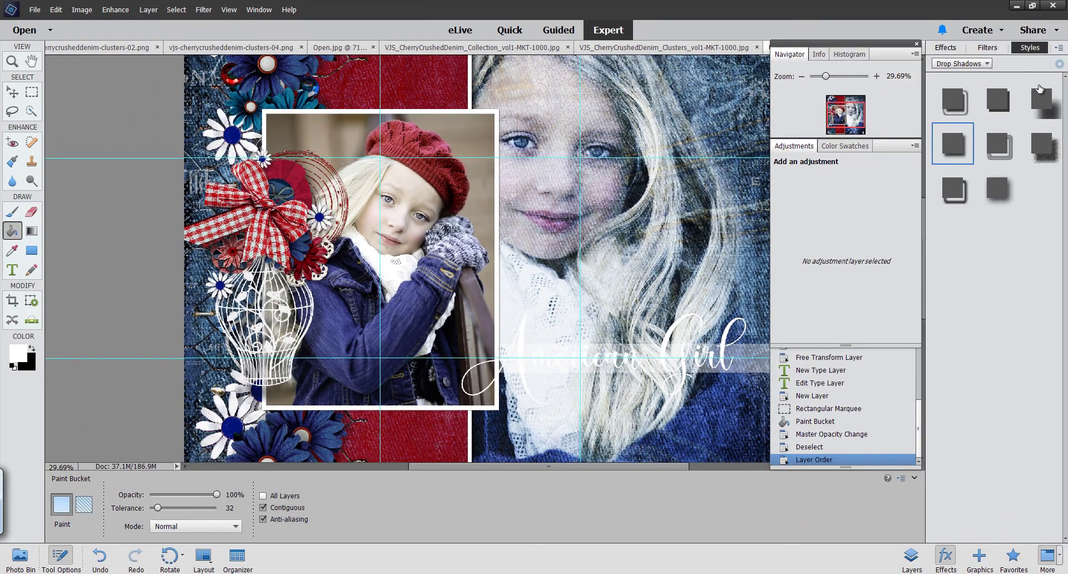
click(988, 64)
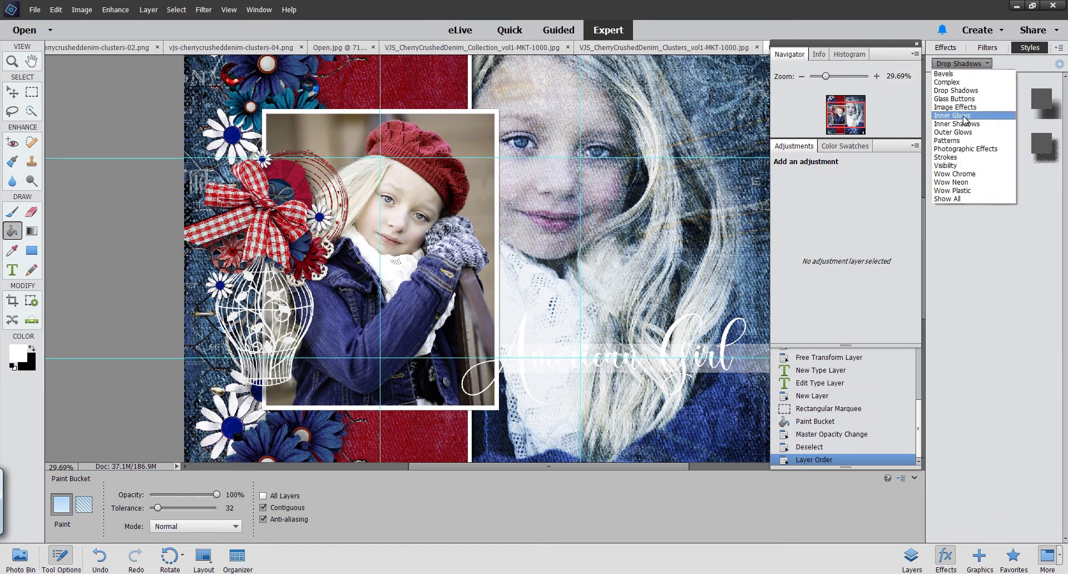
click(971, 157)
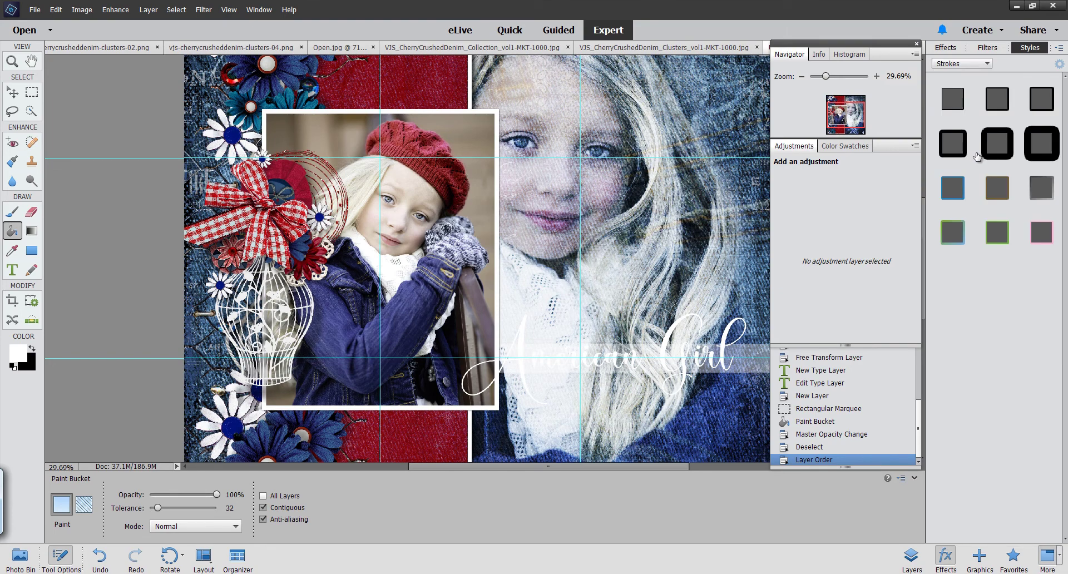
click(954, 193)
drag(952, 189, 696, 365)
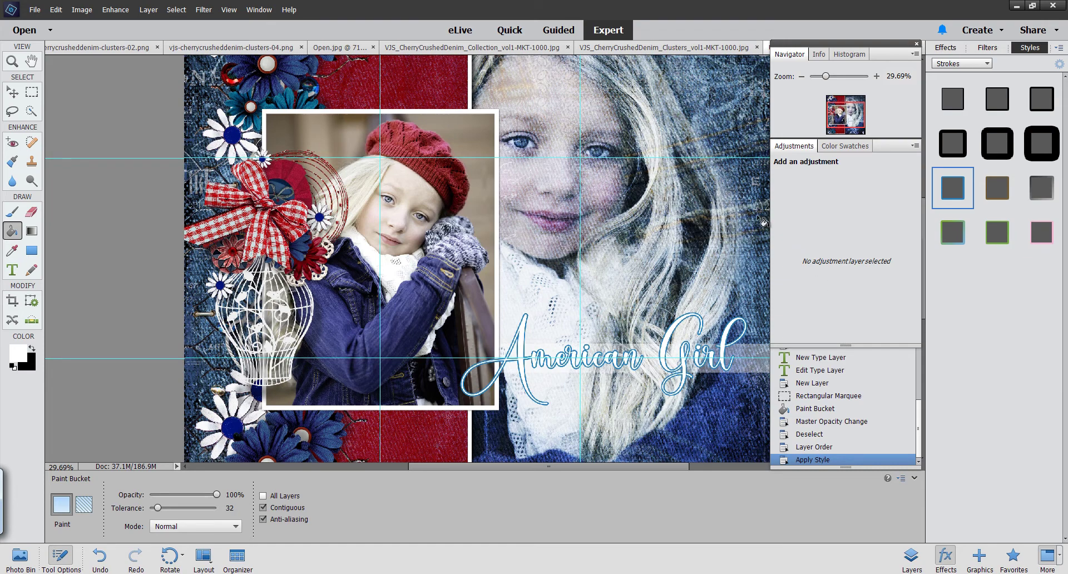
right_click(948, 191)
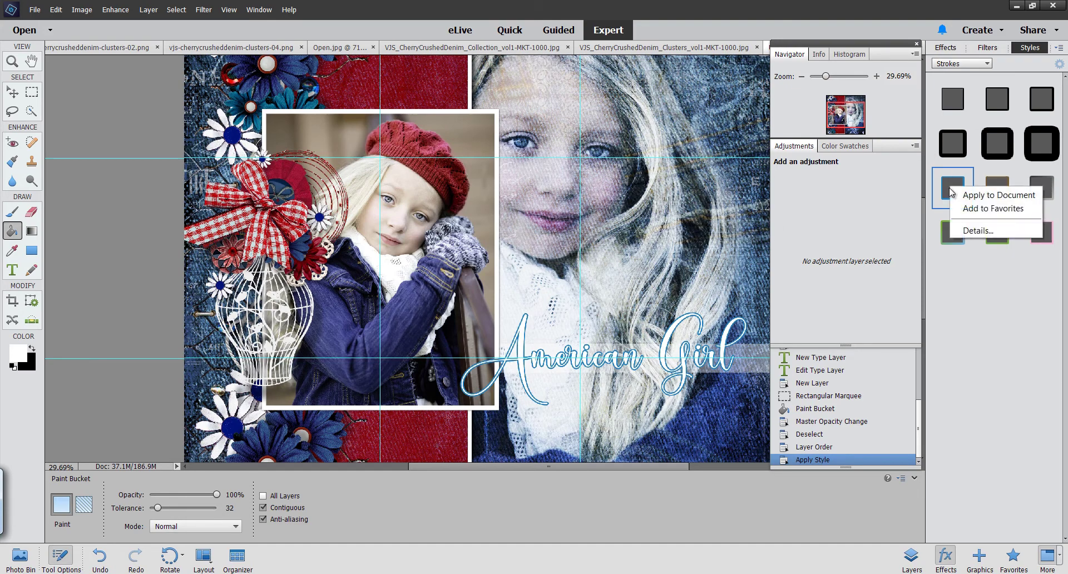
click(1059, 65)
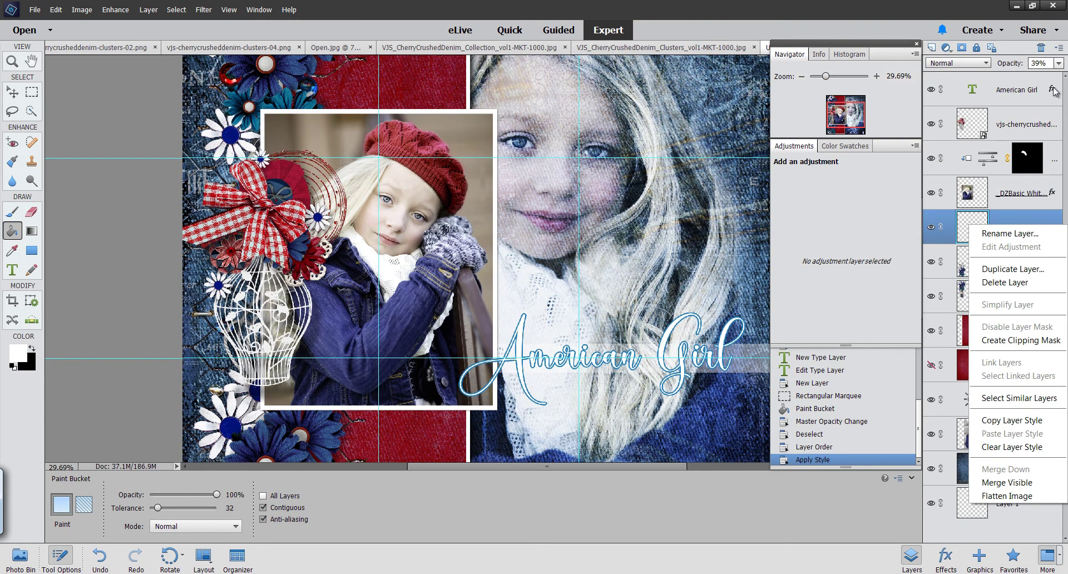
Lower the stroke opacity of the American Girl title to 15% in its style settings
key(Escape)
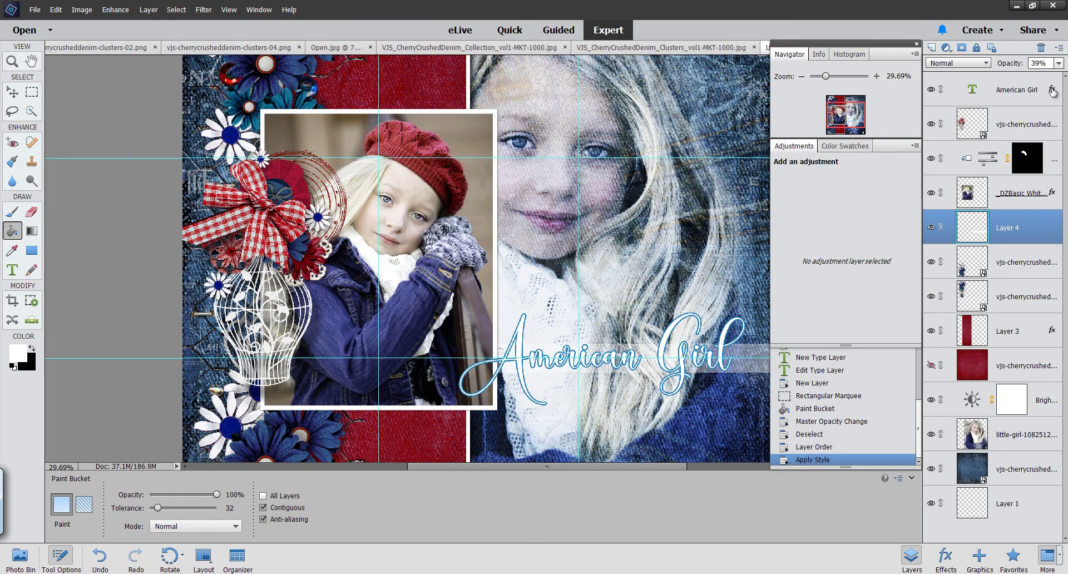
right_click(1054, 89)
key(Escape)
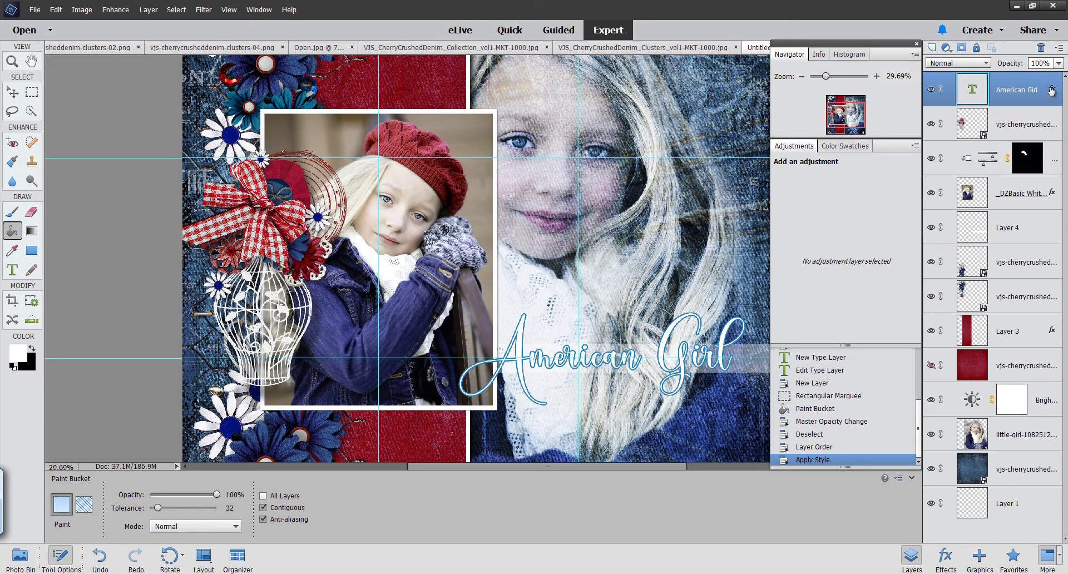
double_click(1051, 89)
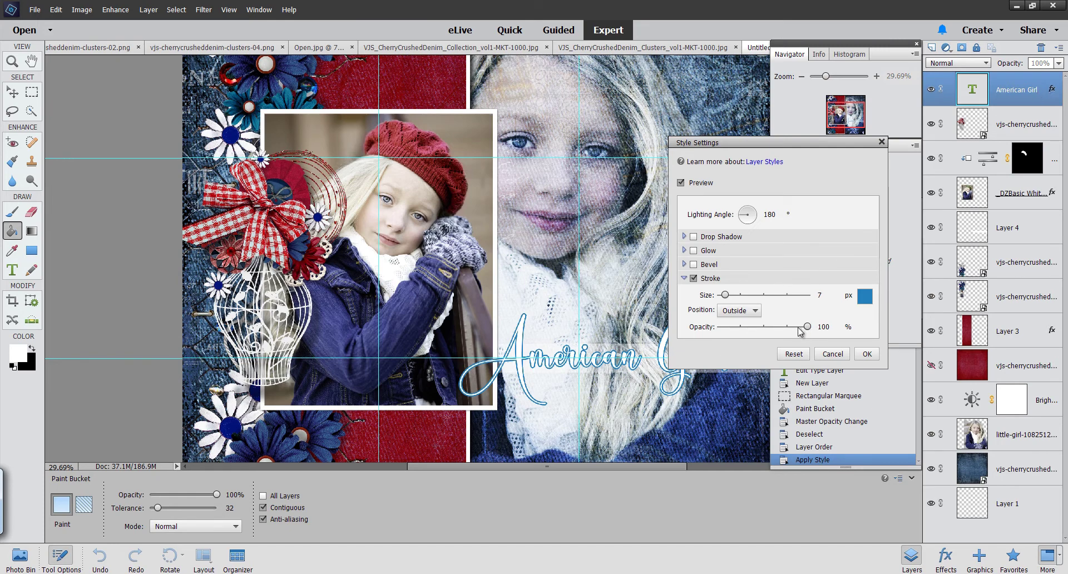
drag(807, 327, 732, 335)
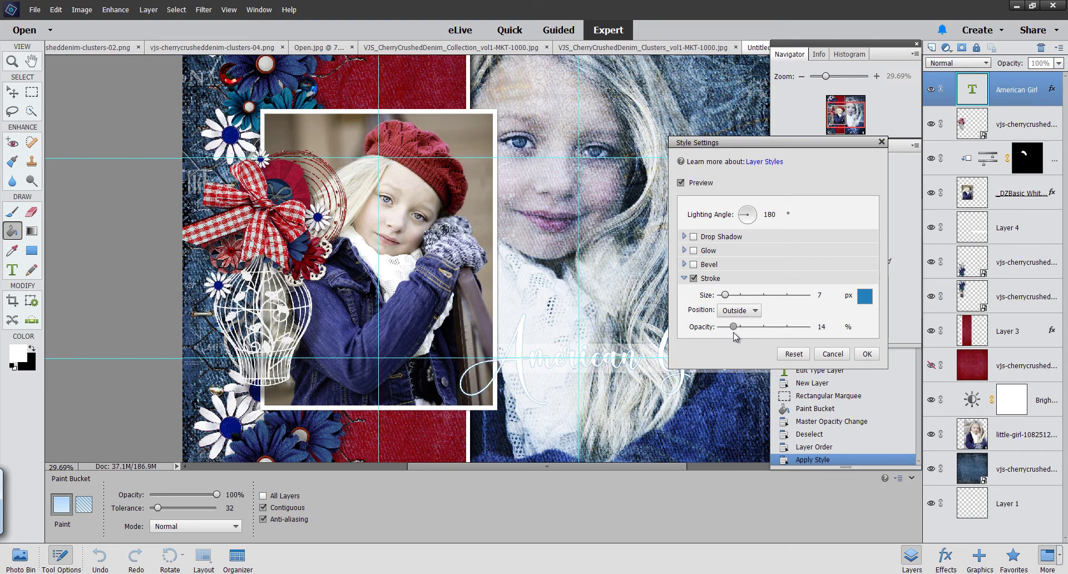
drag(735, 336, 736, 335)
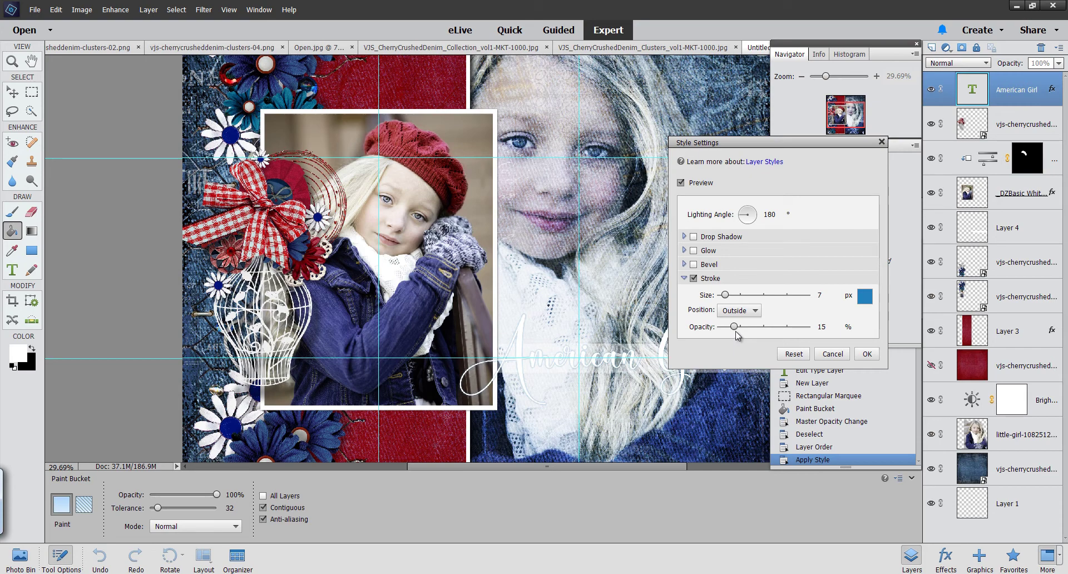
click(871, 355)
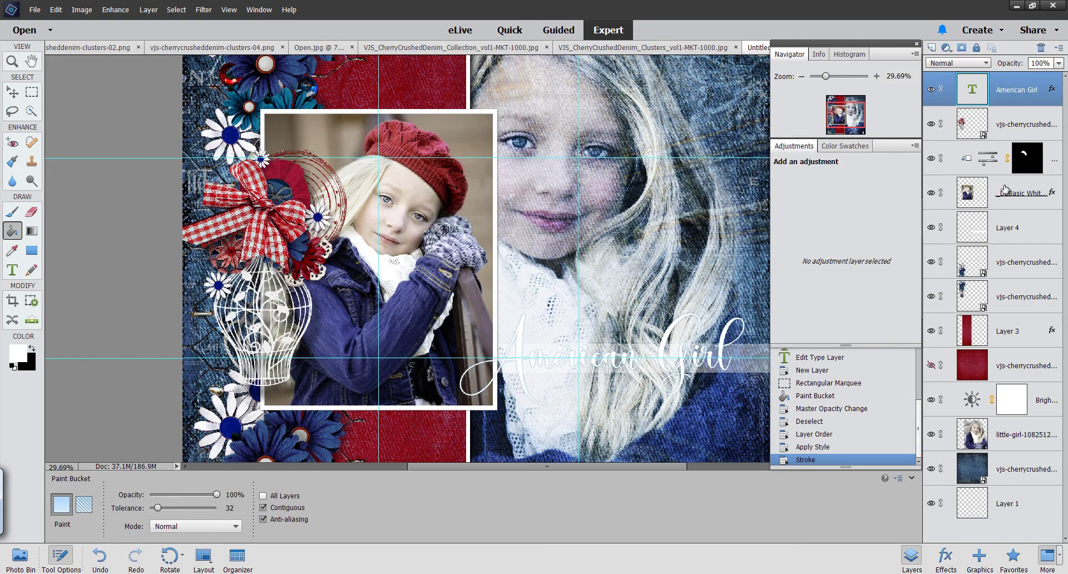
Apply the thin blue style from the Strokes category to the white band layer behind the title, and hide the guides
click(966, 228)
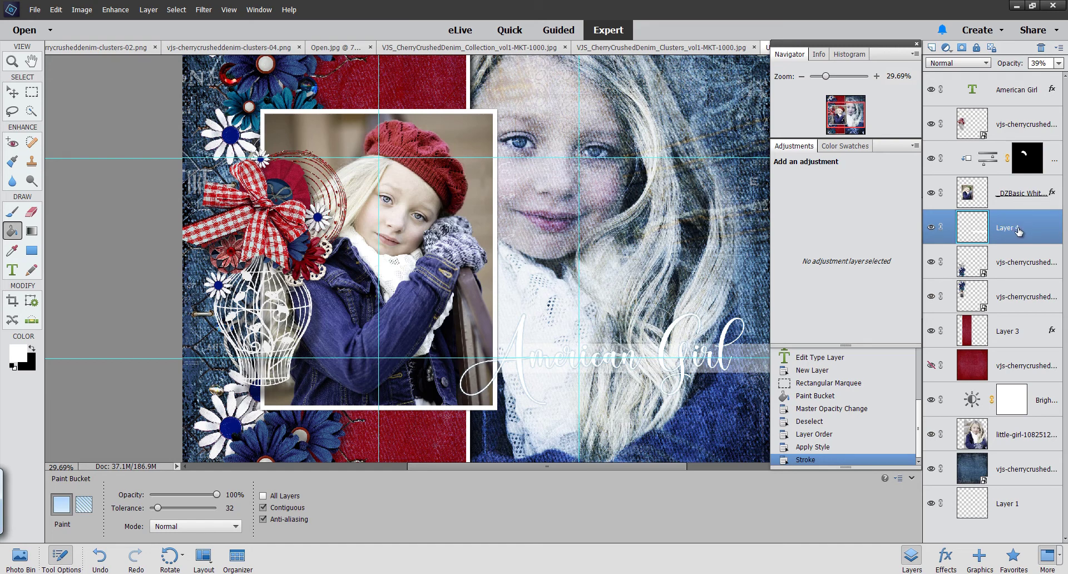
click(945, 555)
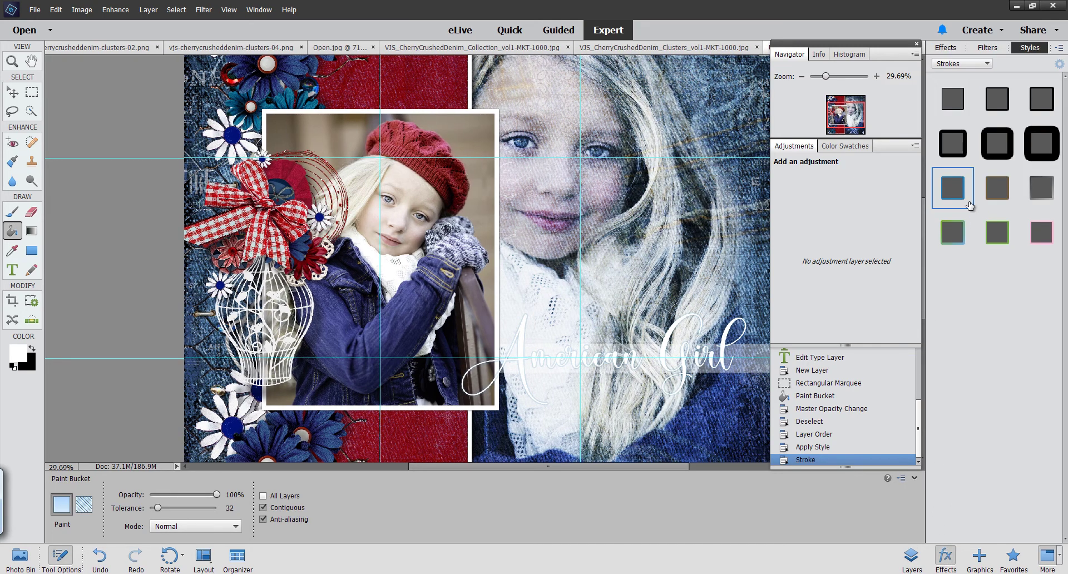
drag(952, 188, 732, 390)
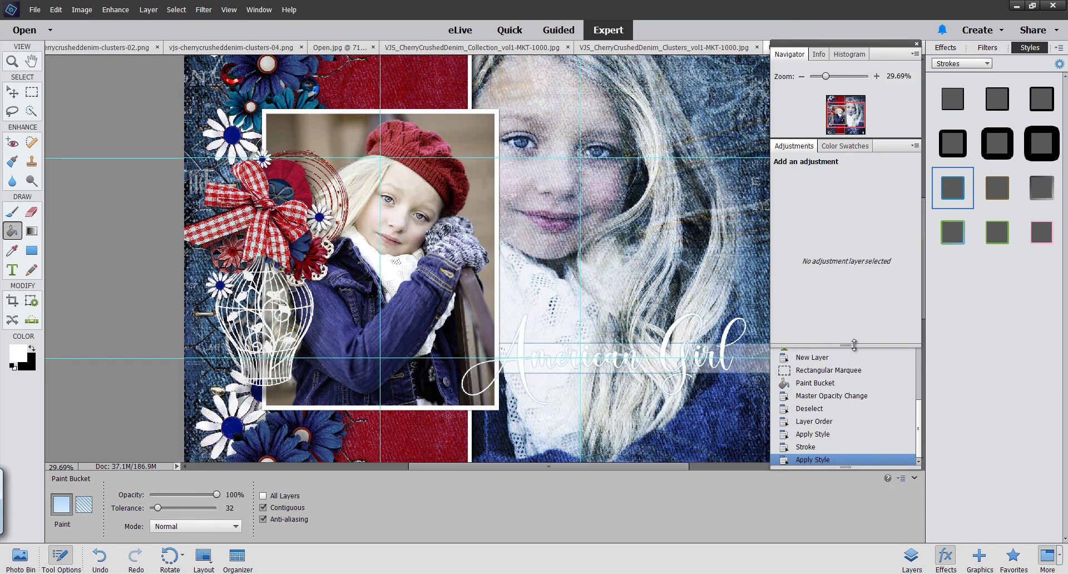
click(916, 566)
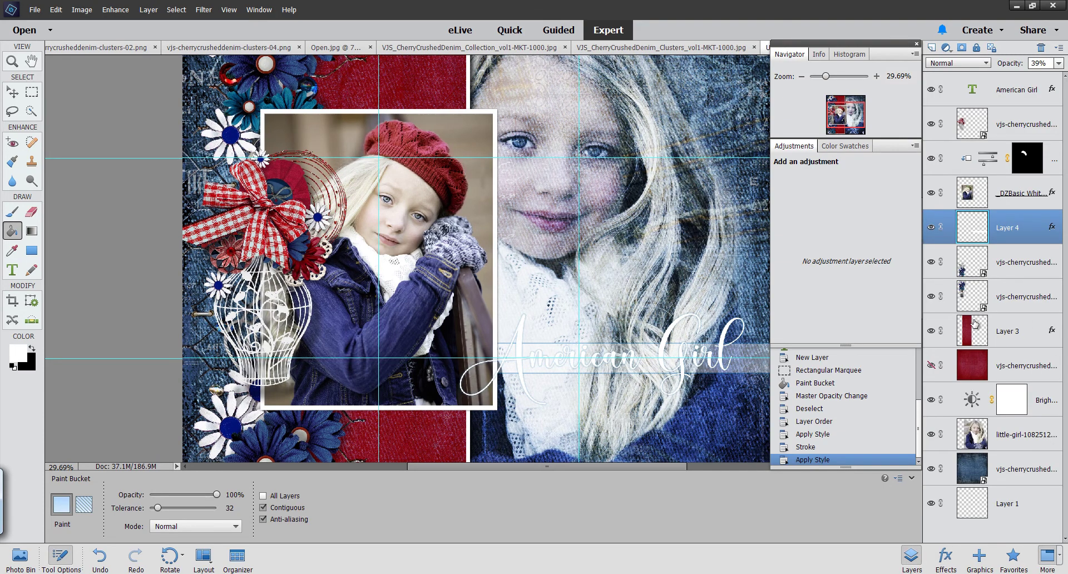
click(228, 10)
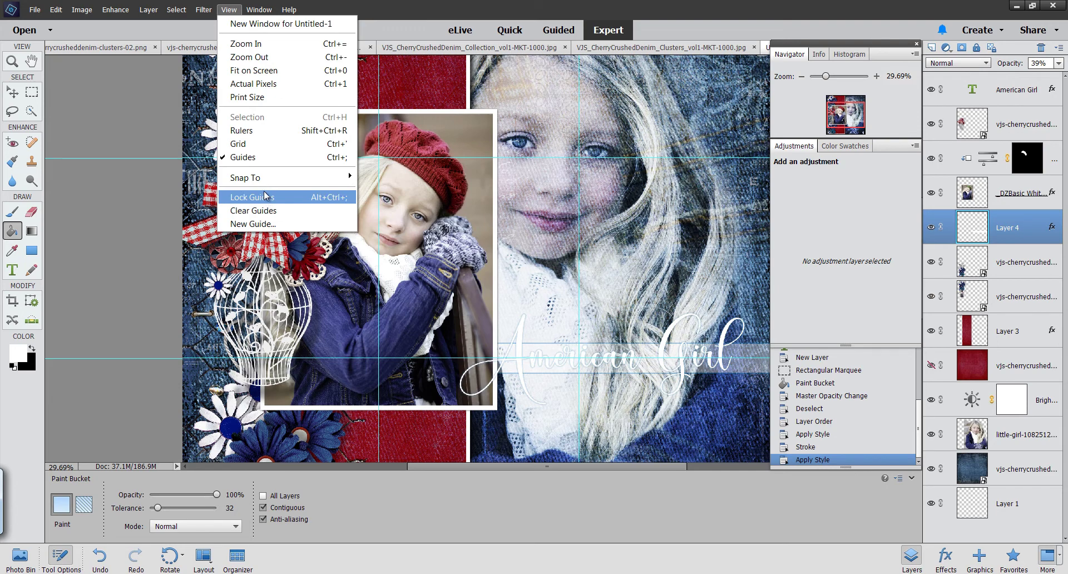
click(245, 158)
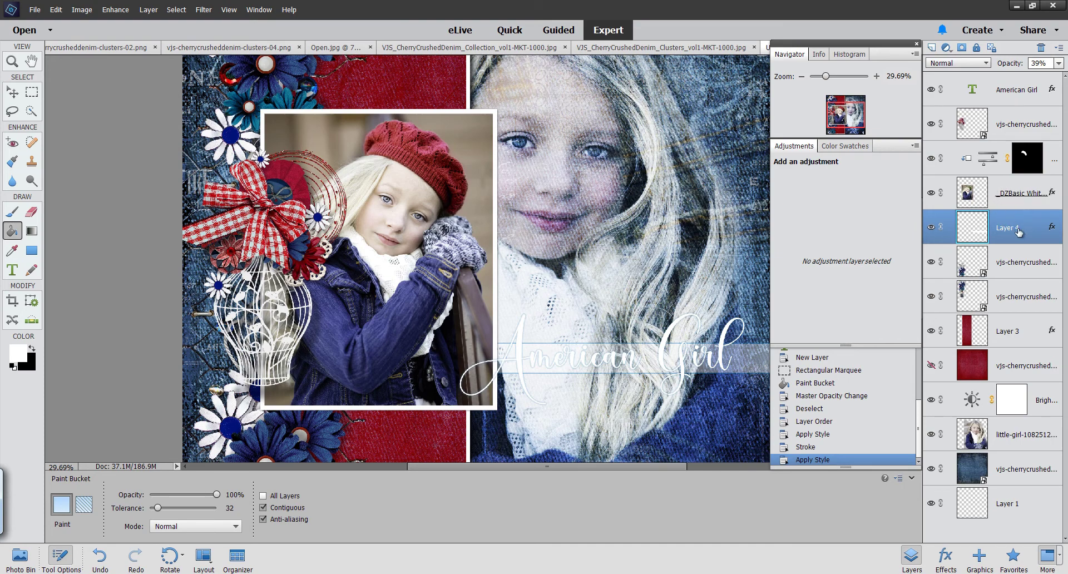
Recolour the white band's stroke to a very dark navy, 060d1e, in its style settings
right_click(1046, 228)
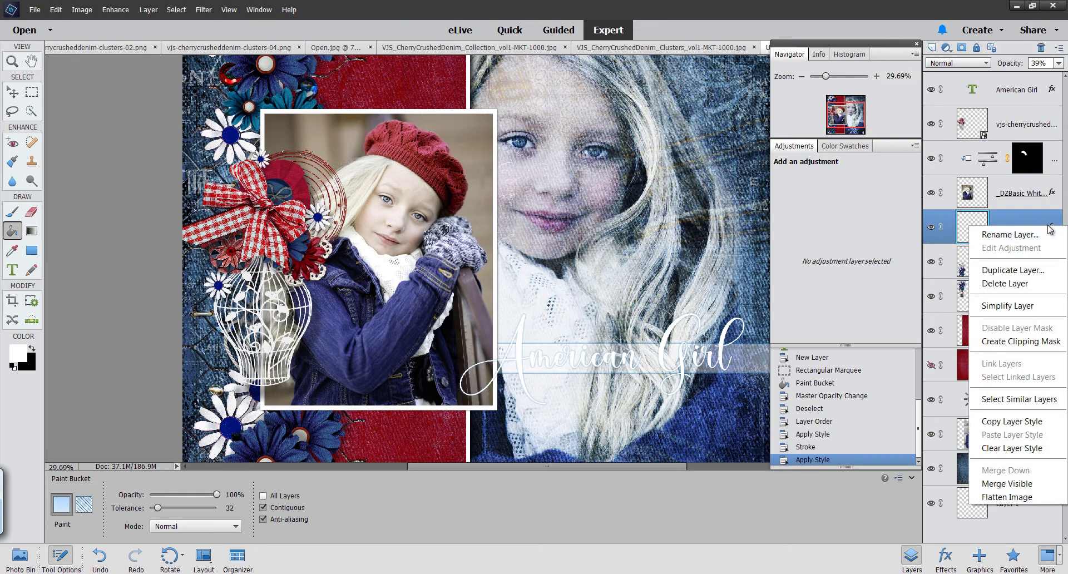
key(Escape)
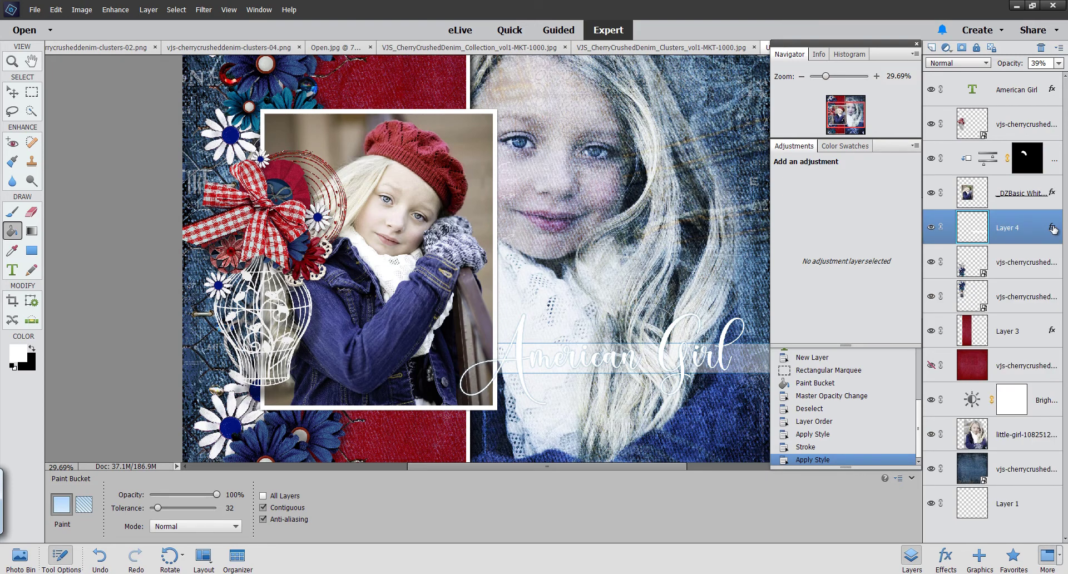
double_click(1053, 228)
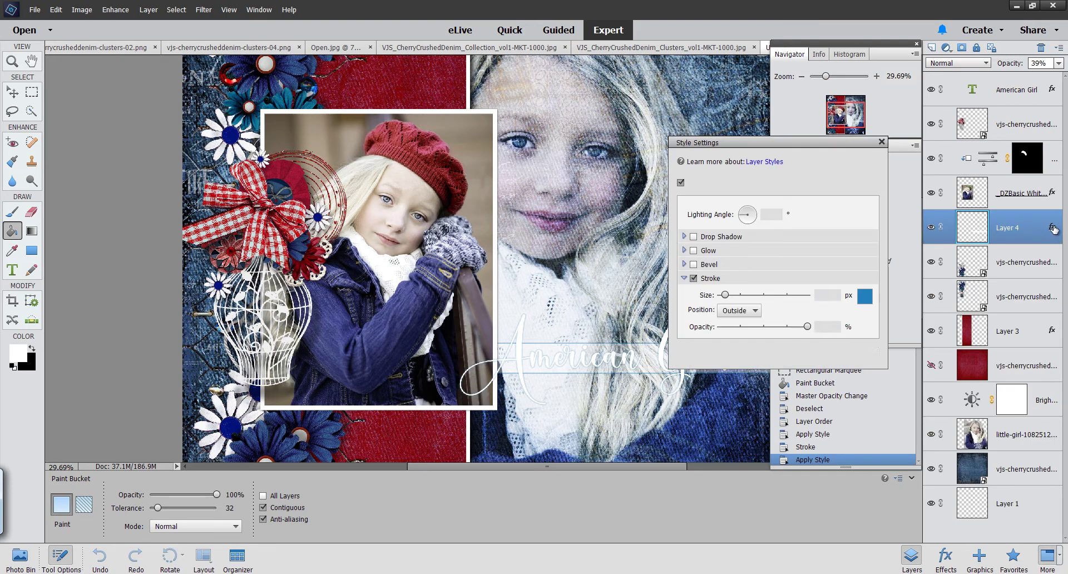
click(865, 297)
click(514, 296)
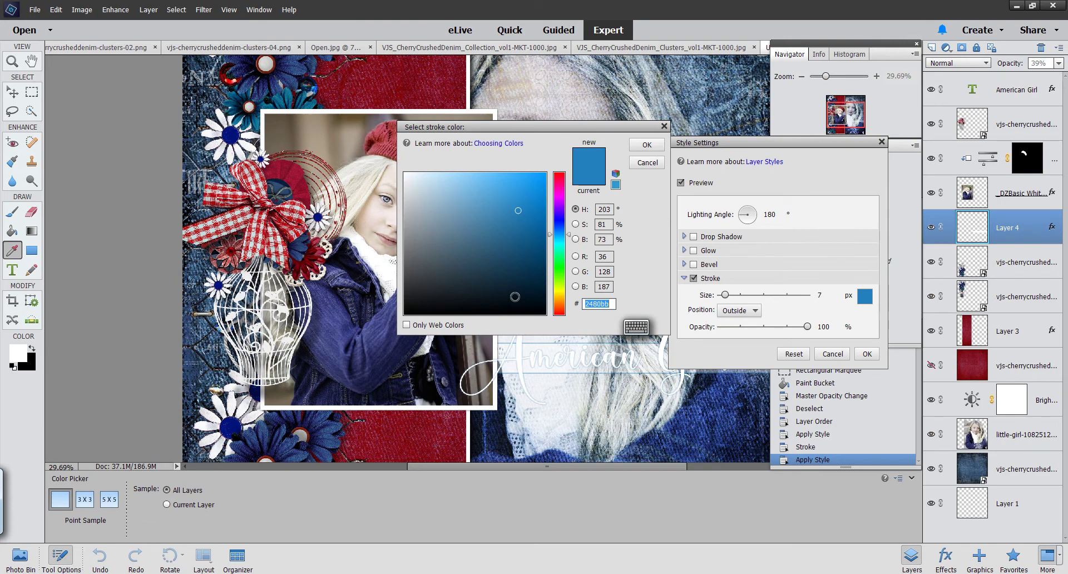
drag(546, 132, 774, 91)
click(708, 223)
click(711, 234)
click(699, 403)
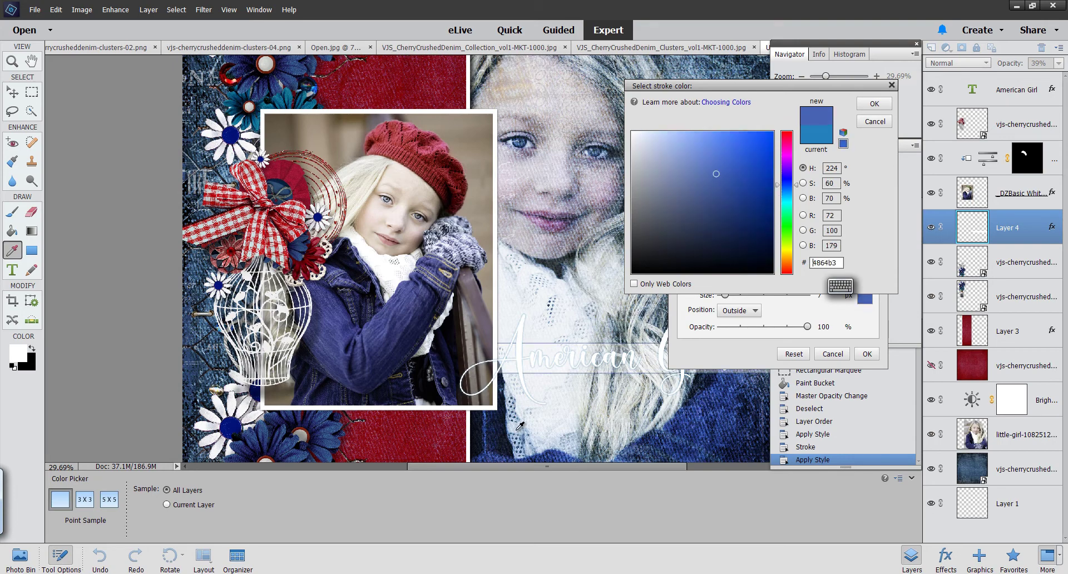
click(501, 425)
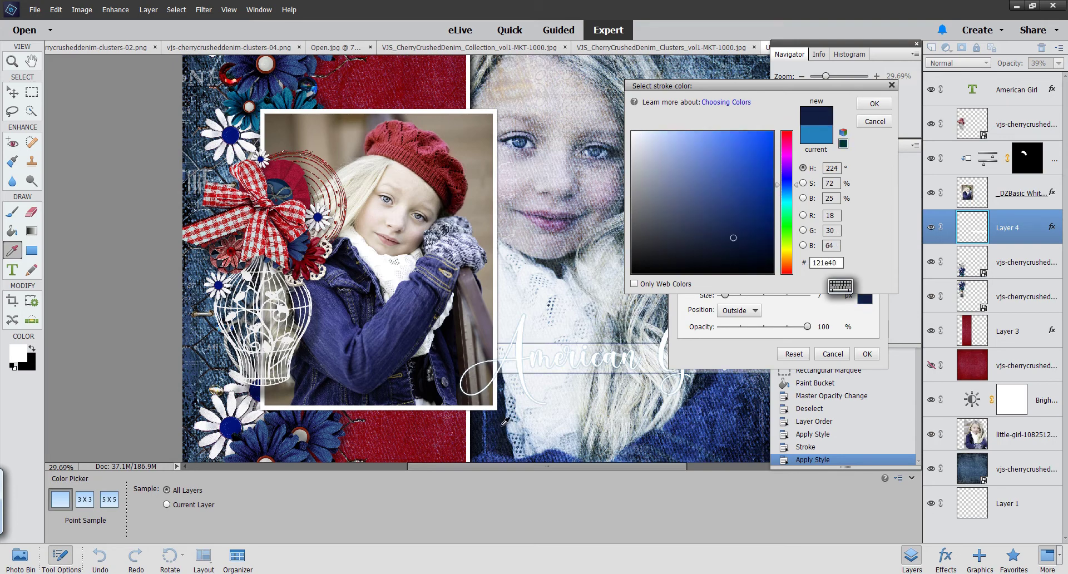
click(728, 247)
click(724, 254)
click(742, 256)
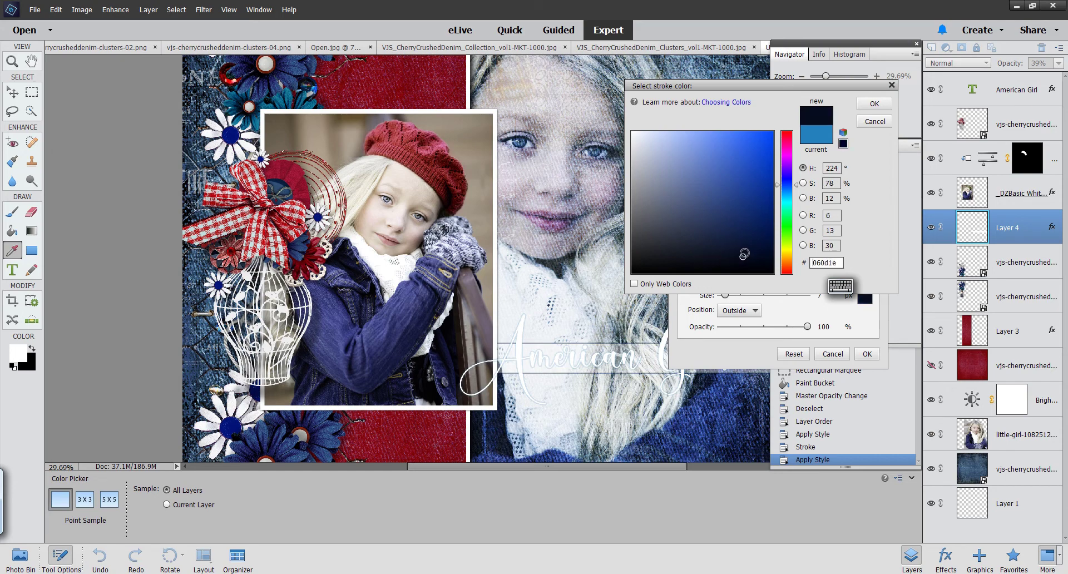
click(874, 104)
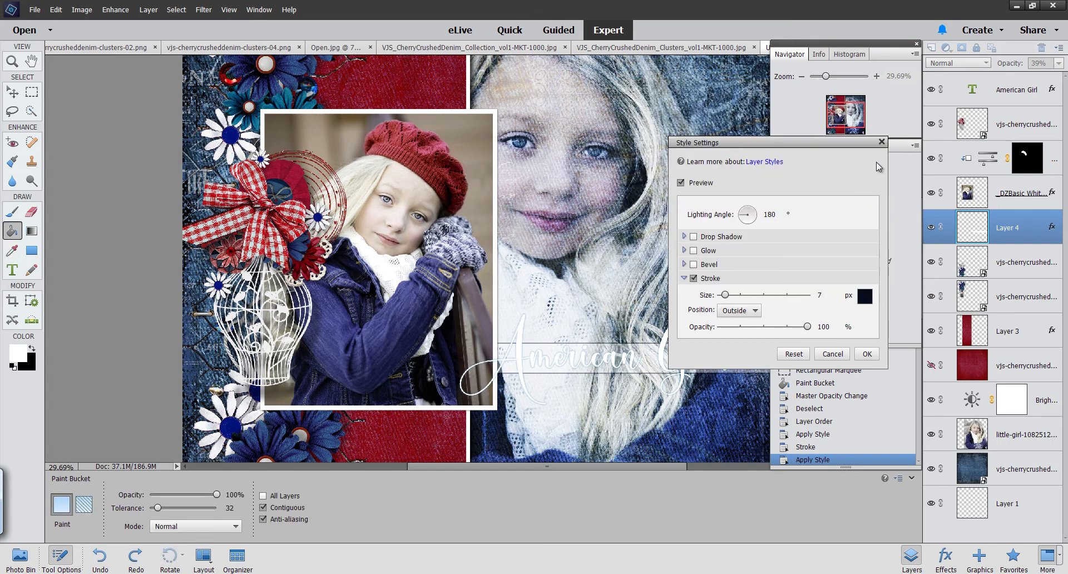
click(866, 354)
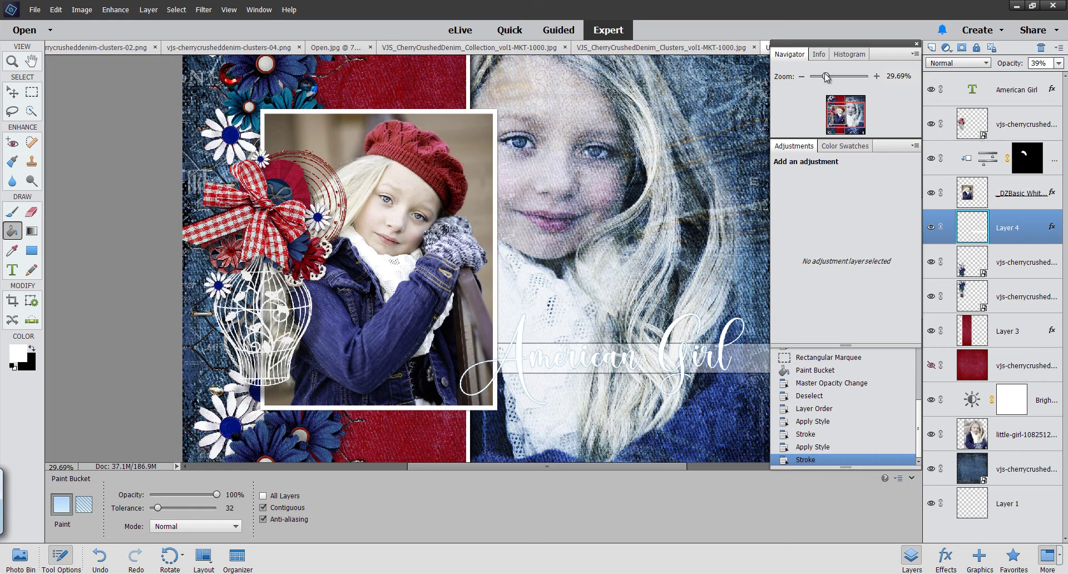
Simplify the blue denim background paper layer, with the whole page in view
drag(827, 79, 822, 78)
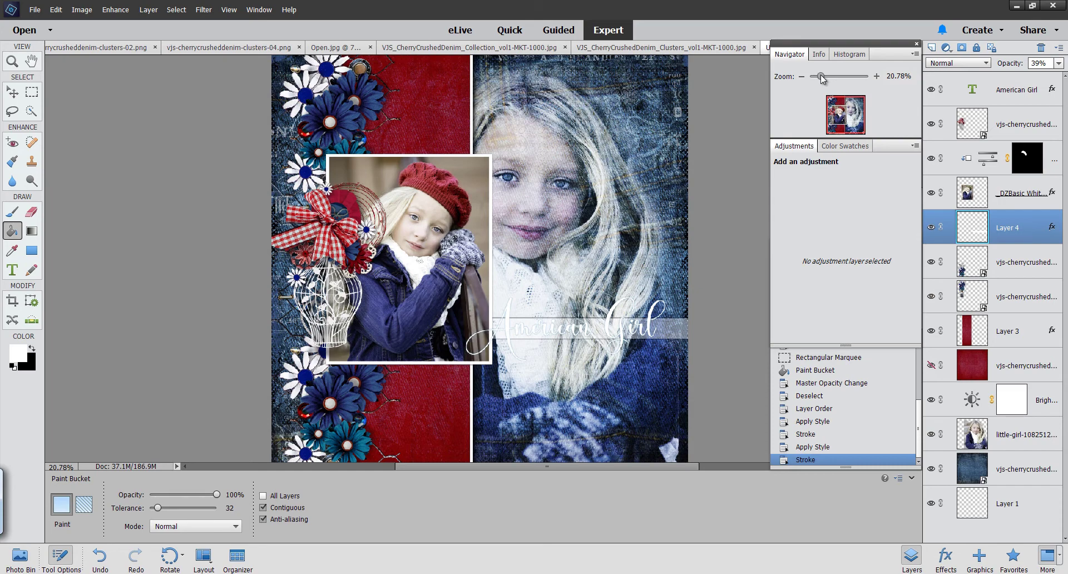
drag(821, 78, 823, 78)
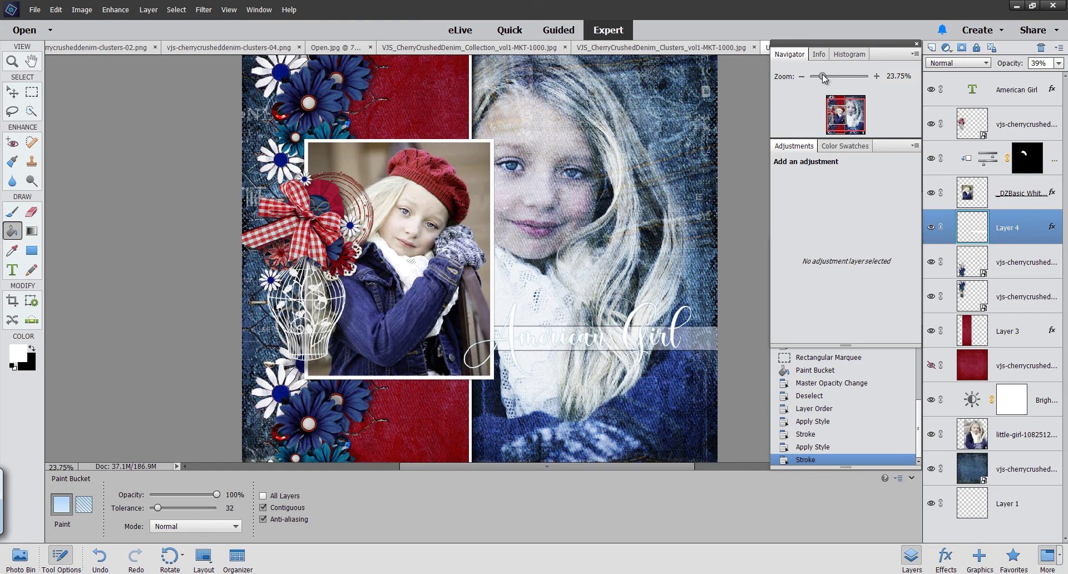
drag(824, 79, 822, 78)
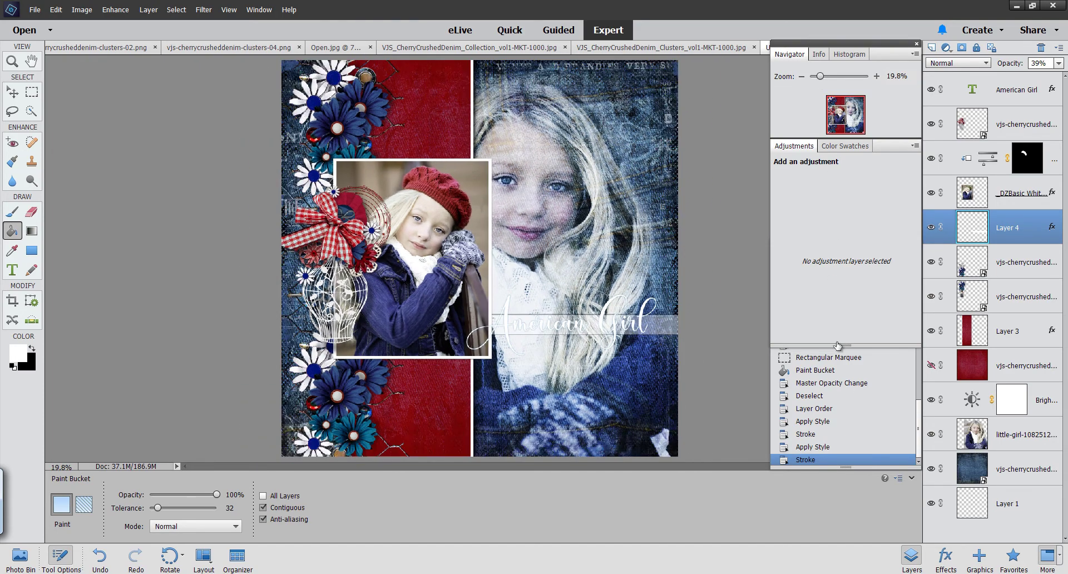
click(1009, 469)
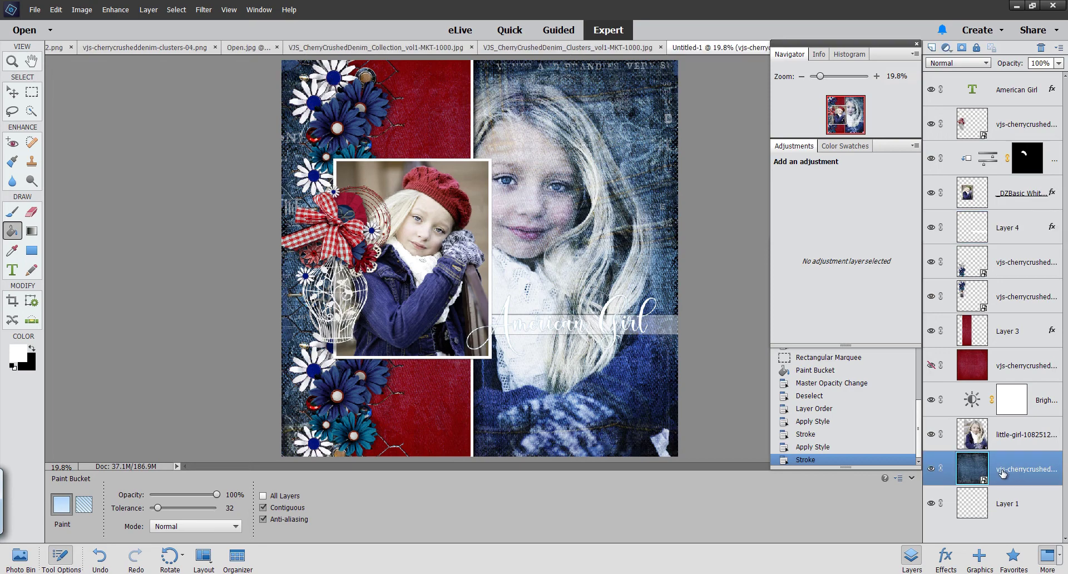
right_click(1002, 469)
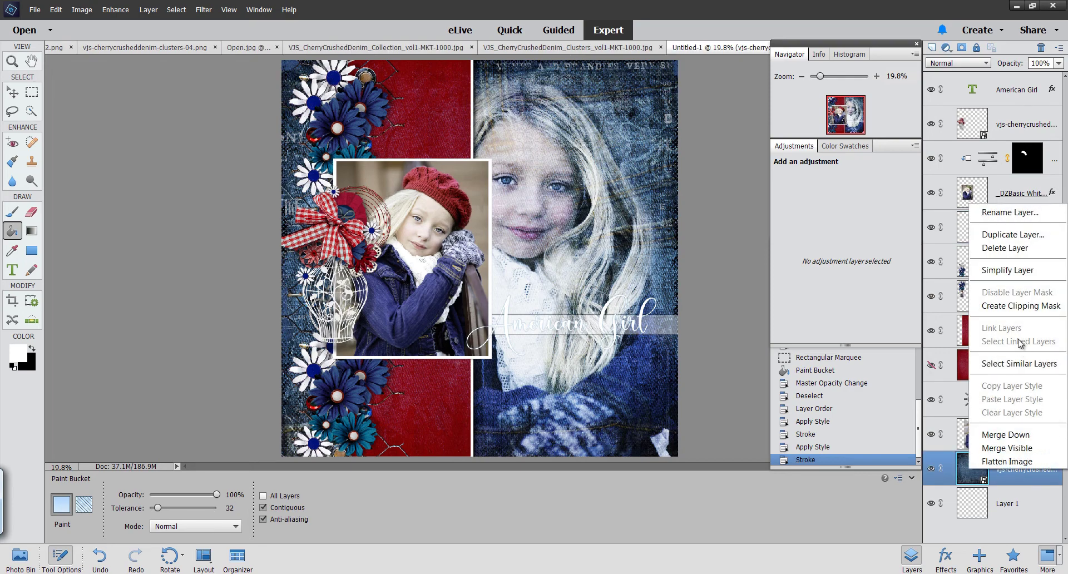
click(1027, 271)
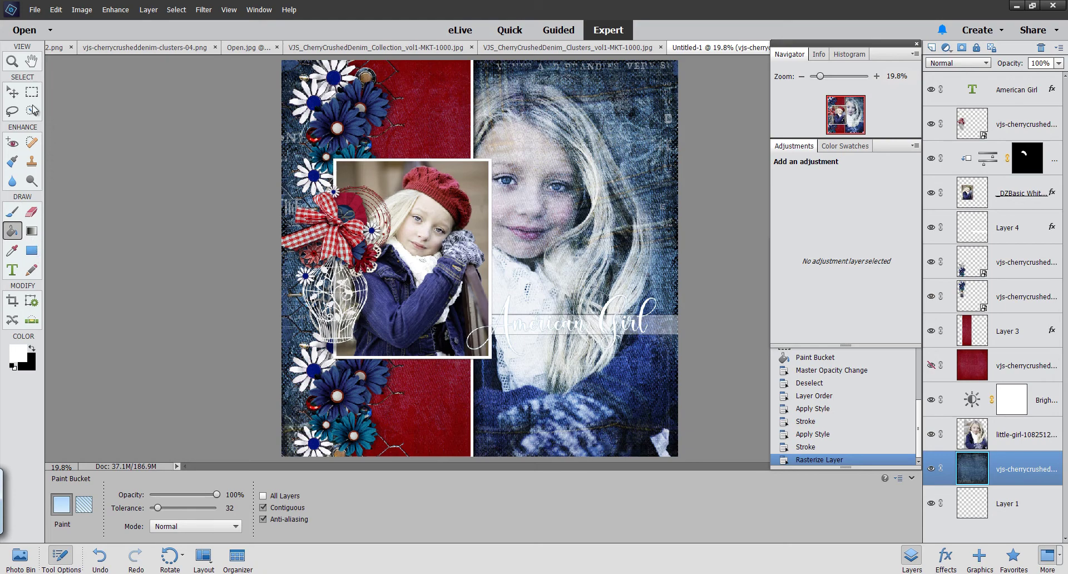
Lasso the face area of the large blended portrait with a small feather on the denim paper layer
click(12, 111)
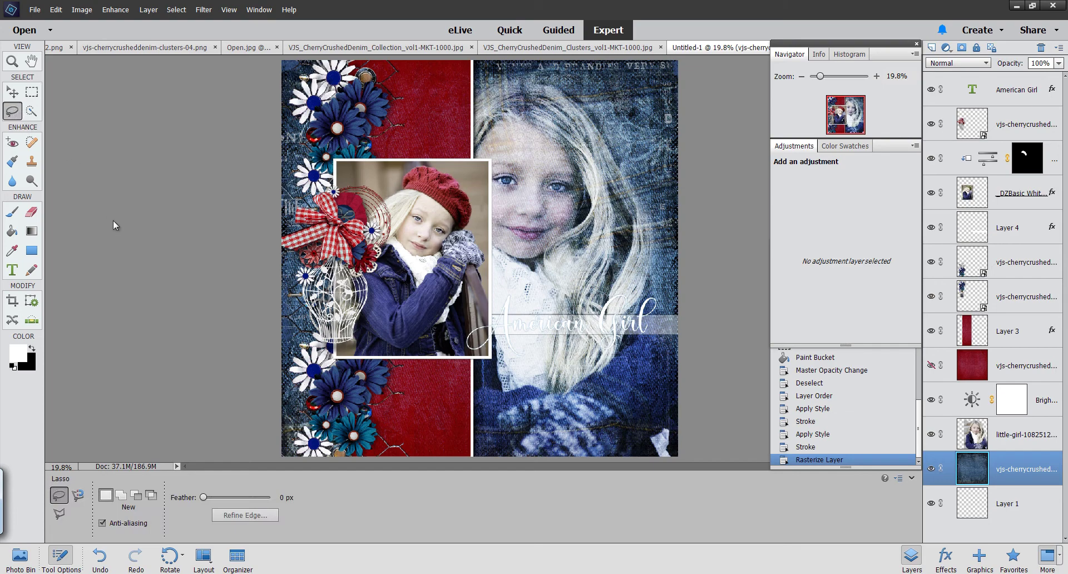
mouse_move(202, 497)
mouse_down()
mouse_move(219, 498)
mouse_move(209, 498)
mouse_up()
mouse_move(494, 245)
mouse_down()
mouse_move(531, 258)
mouse_move(580, 219)
mouse_move(572, 160)
mouse_move(550, 125)
mouse_move(509, 121)
mouse_move(478, 143)
mouse_move(495, 247)
mouse_up()
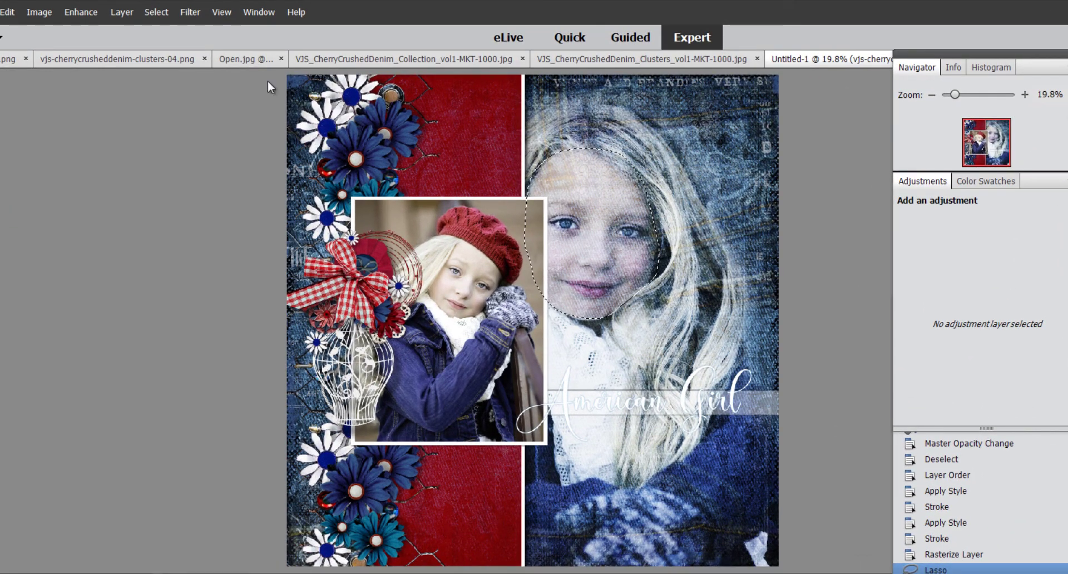
Soften the denim texture inside the face selection with a Gaussian Blur of 4.6 pixels radius, comparing weaker and stronger radii in the preview
click(189, 12)
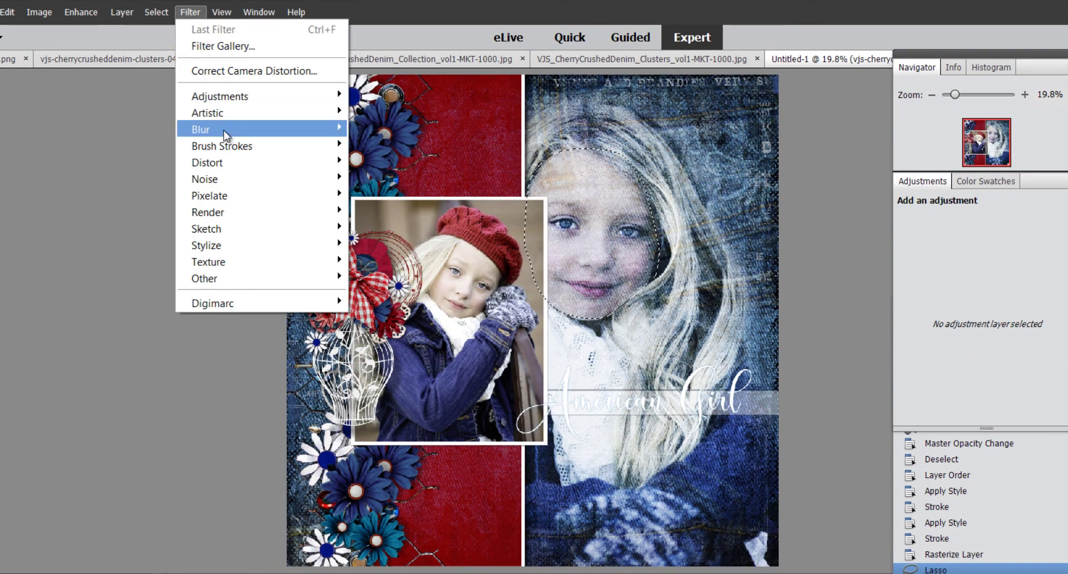
mouse_move(224, 129)
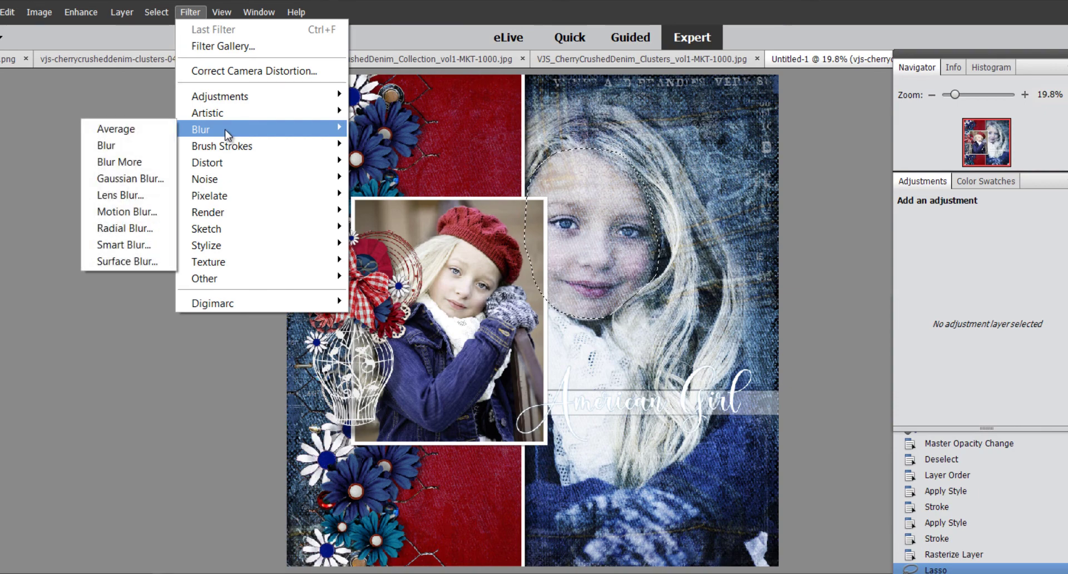
click(136, 181)
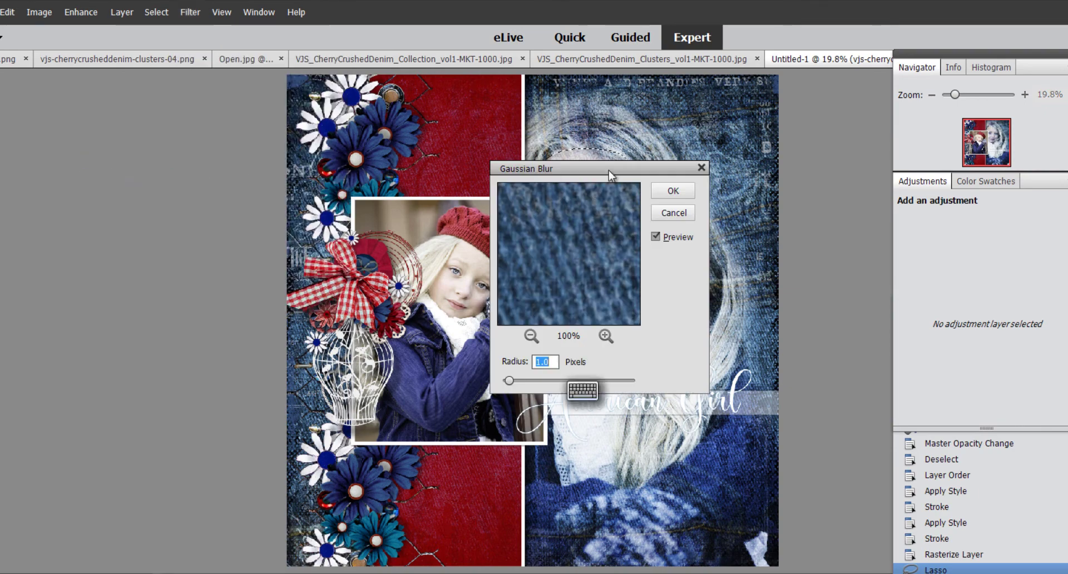
drag(597, 170, 486, 191)
drag(400, 190, 172, 227)
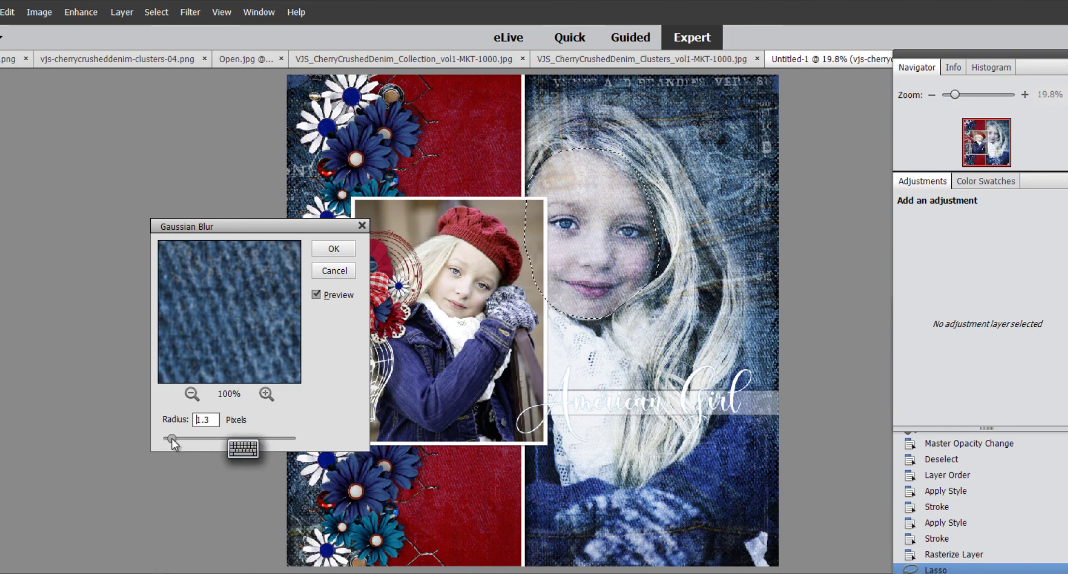
drag(178, 438, 181, 437)
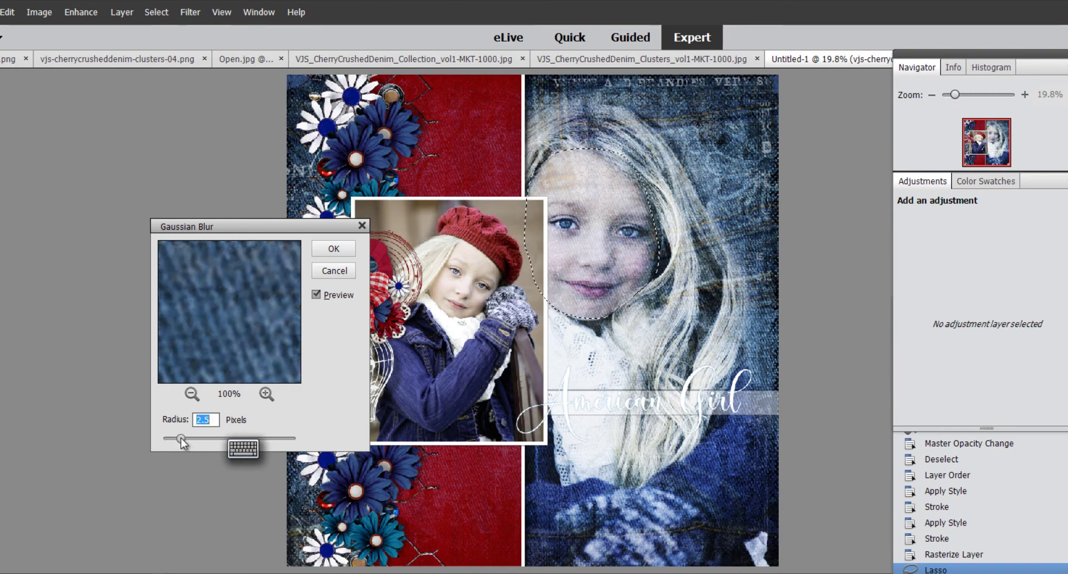
drag(182, 439, 194, 440)
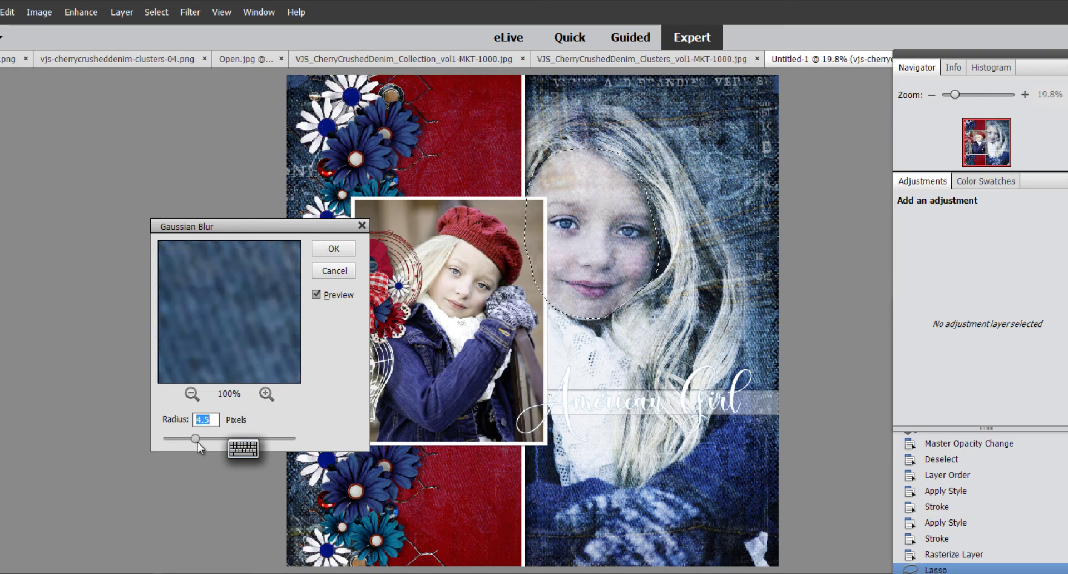
drag(197, 442, 215, 440)
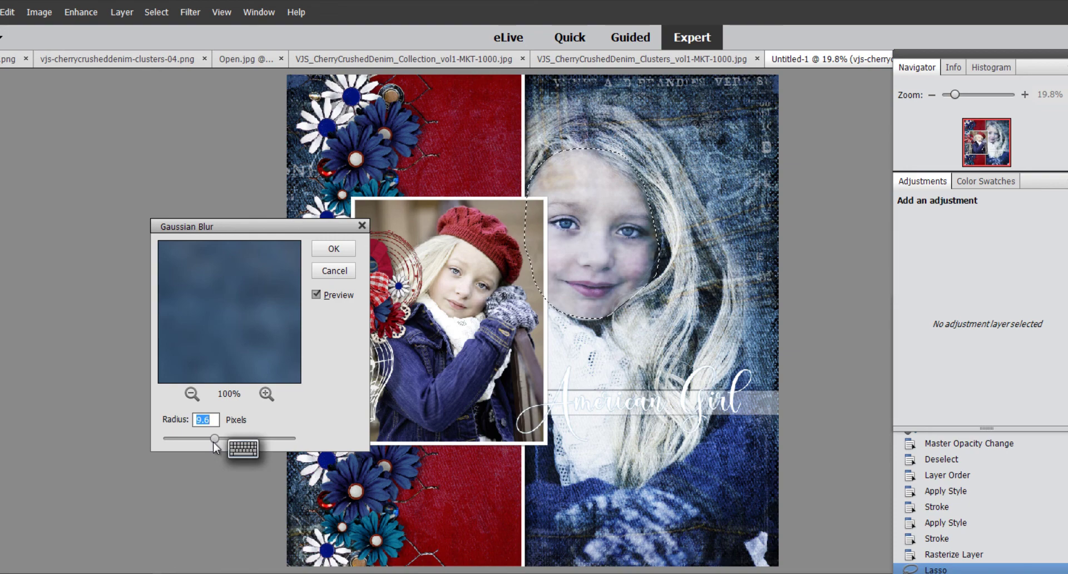
drag(215, 438, 253, 440)
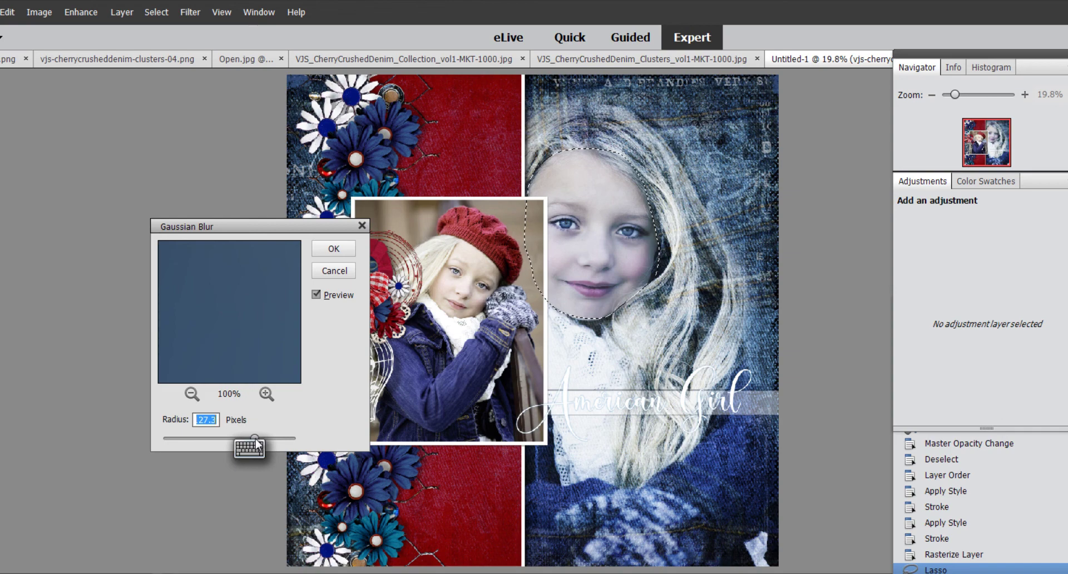
drag(255, 440, 185, 448)
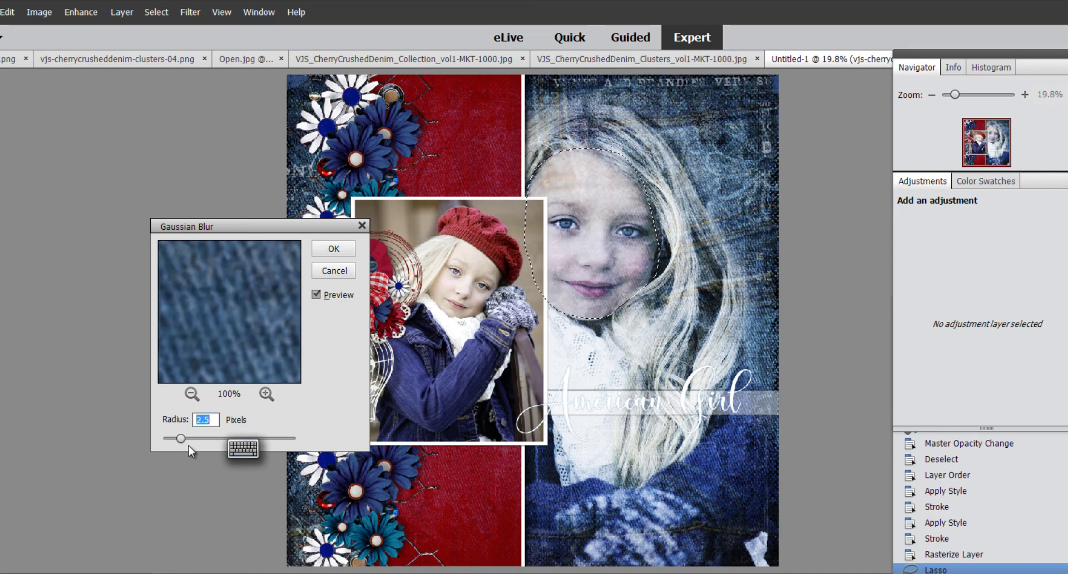
drag(182, 442, 195, 446)
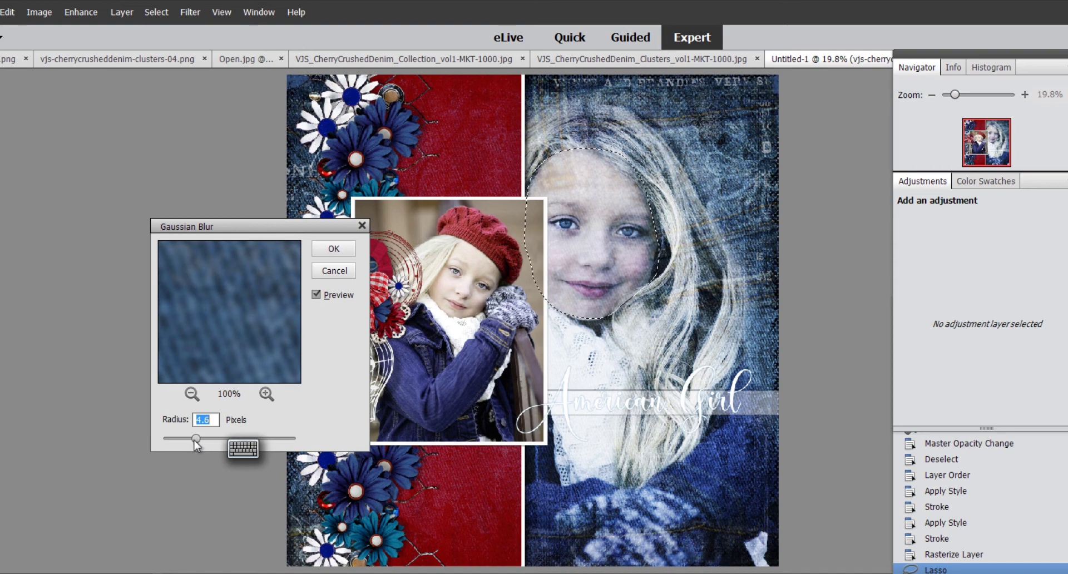
click(334, 250)
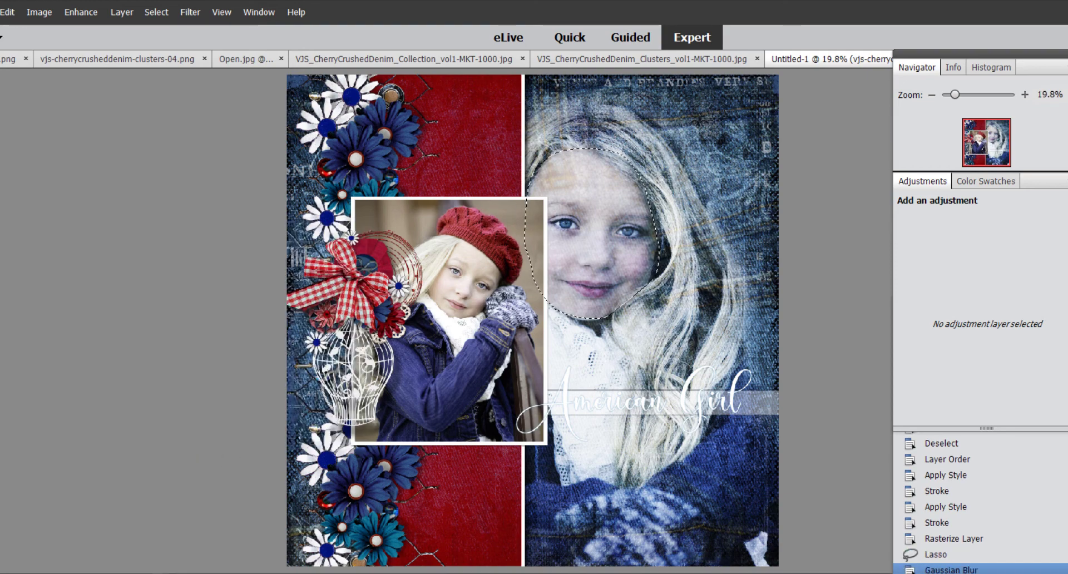
Set the denim paper layer's opacity to 50% and deselect the face area, checking the blended face up close
key(5)
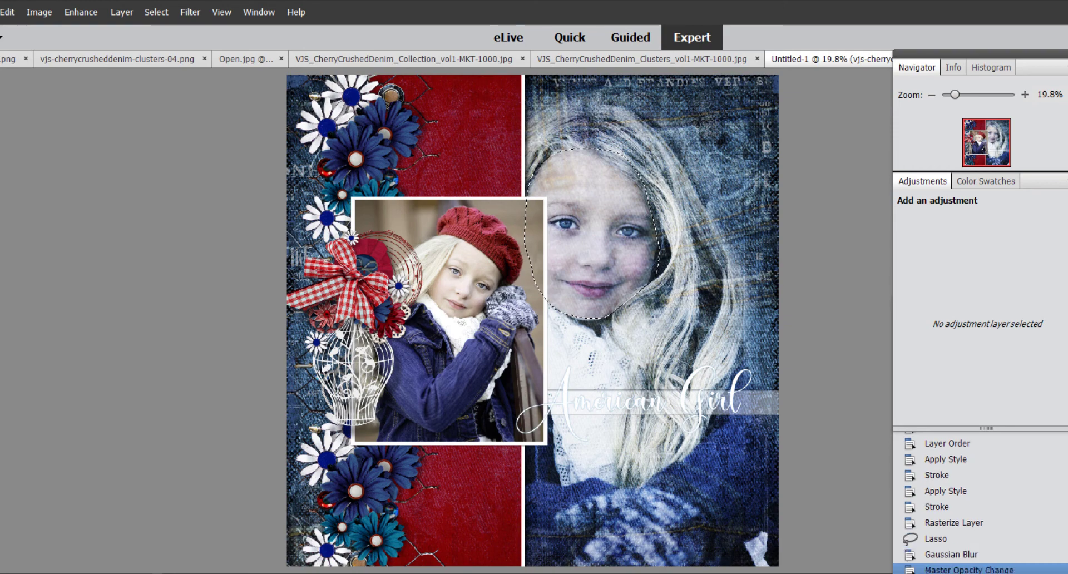
drag(962, 95, 969, 99)
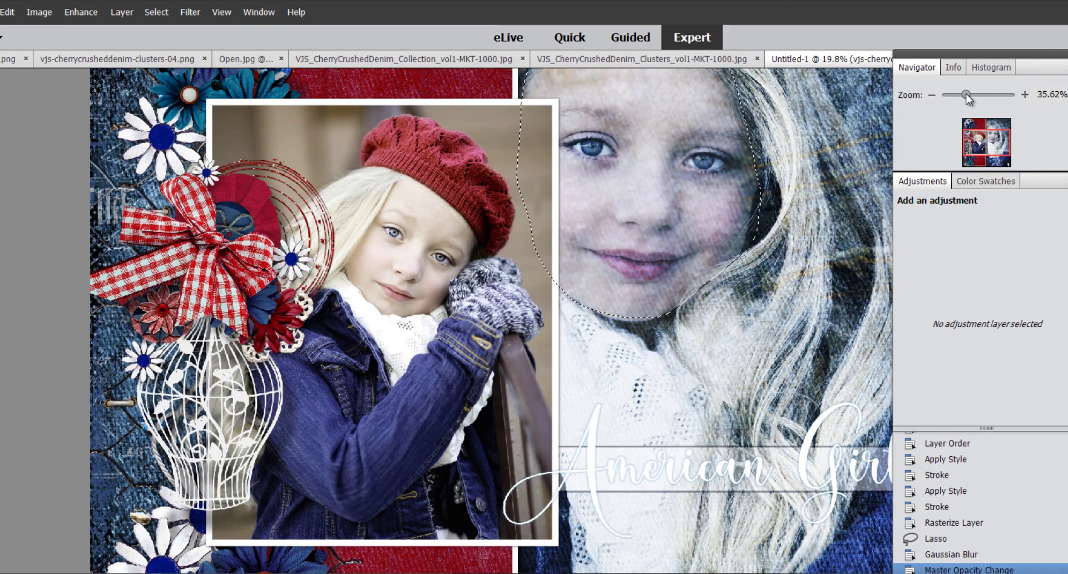
click(156, 12)
click(175, 46)
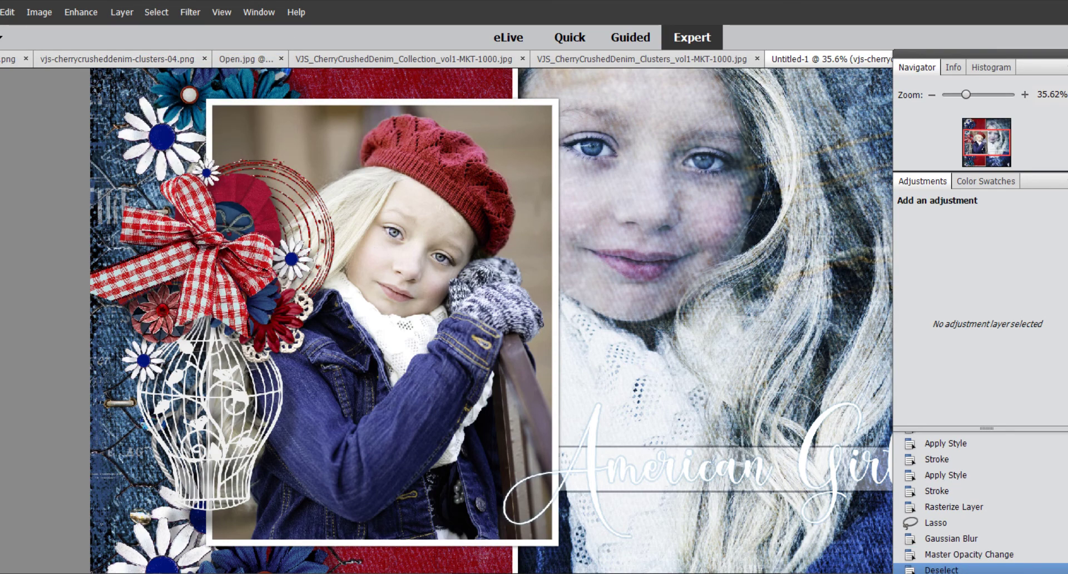
mouse_move(965, 94)
mouse_down()
mouse_move(980, 93)
mouse_move(956, 96)
mouse_up()
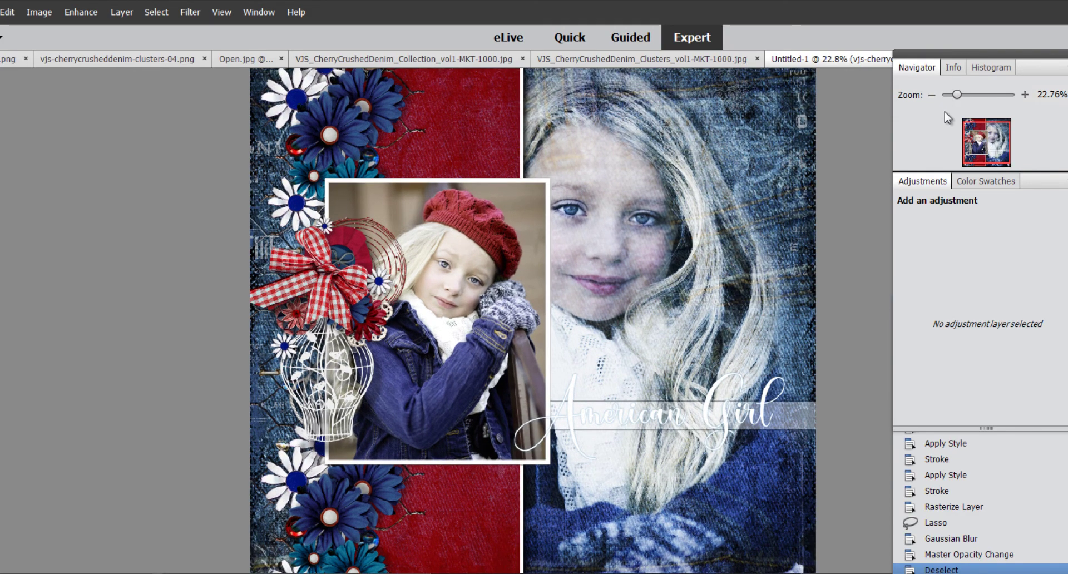